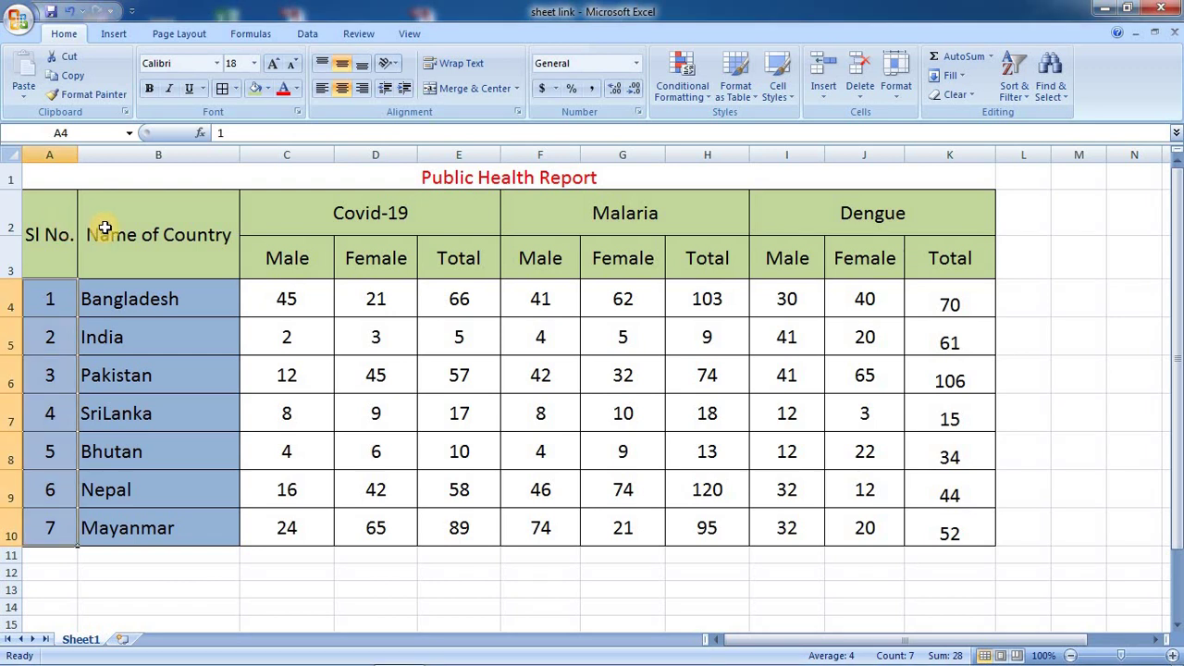
pyautogui.click(185, 254)
pyautogui.moveTo(185, 254); pyautogui.dragTo(881, 527)
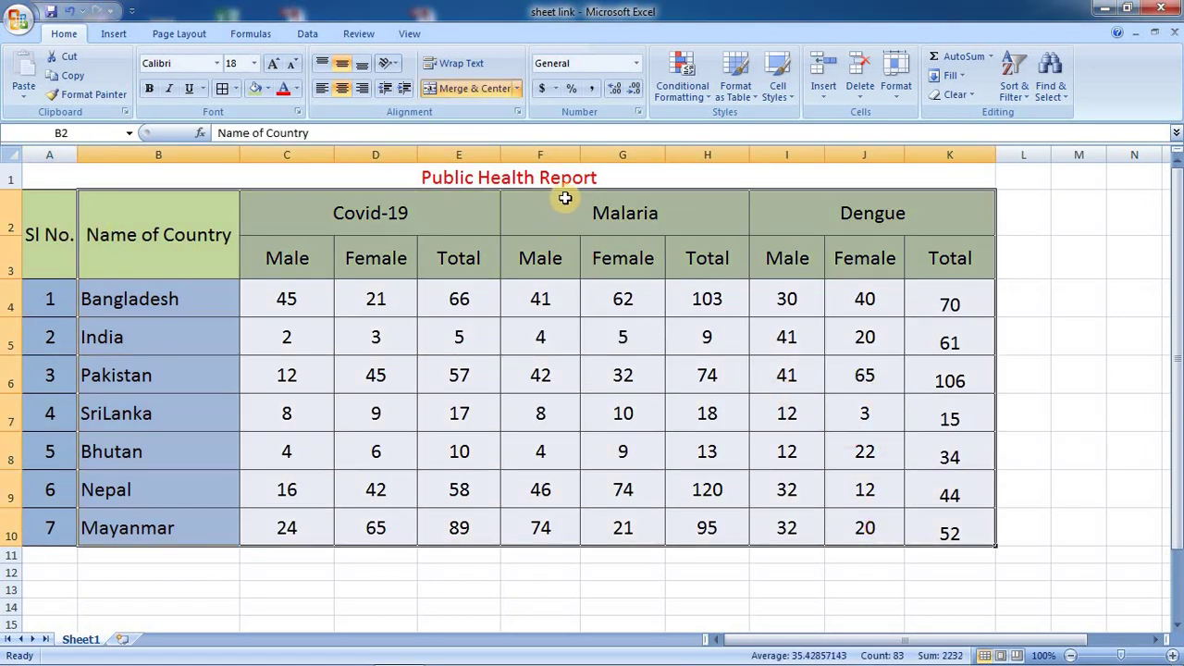
pyautogui.click(450, 216)
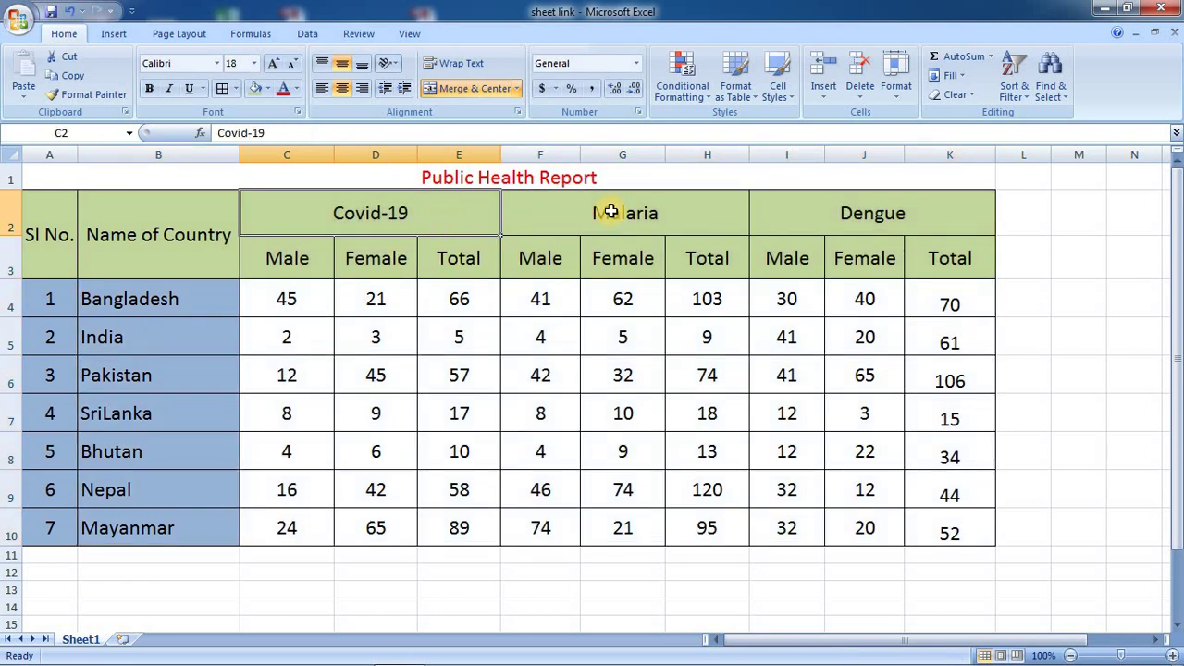
pyautogui.click(703, 221)
pyautogui.click(784, 229)
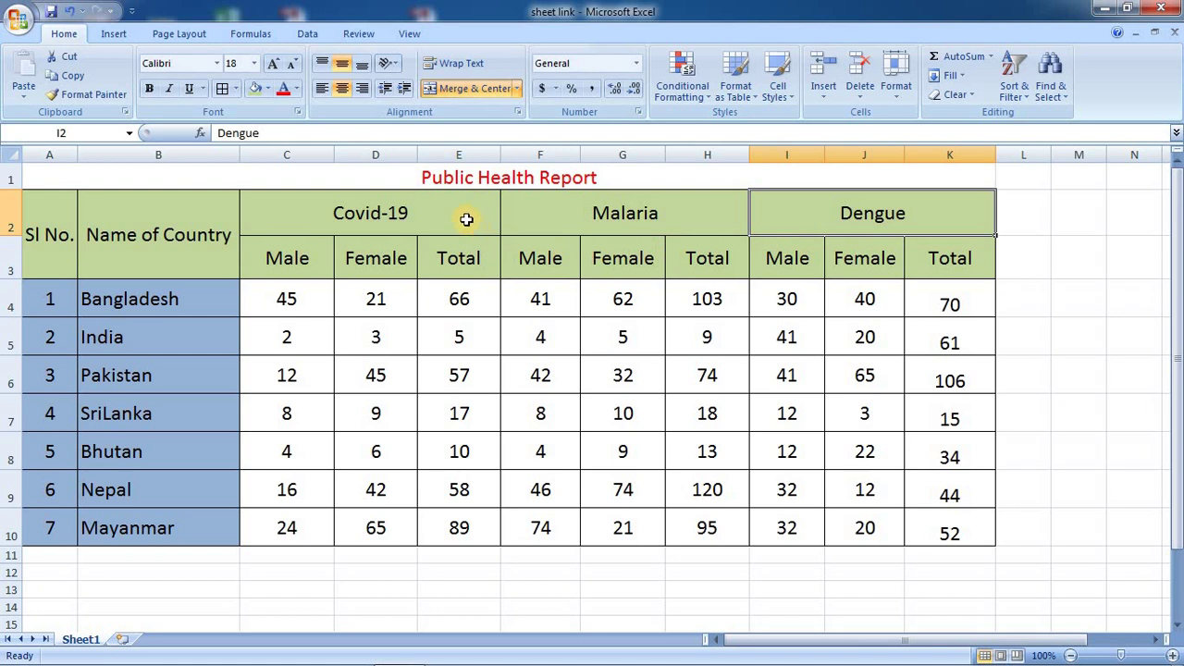
pyautogui.click(468, 222)
pyautogui.click(620, 227)
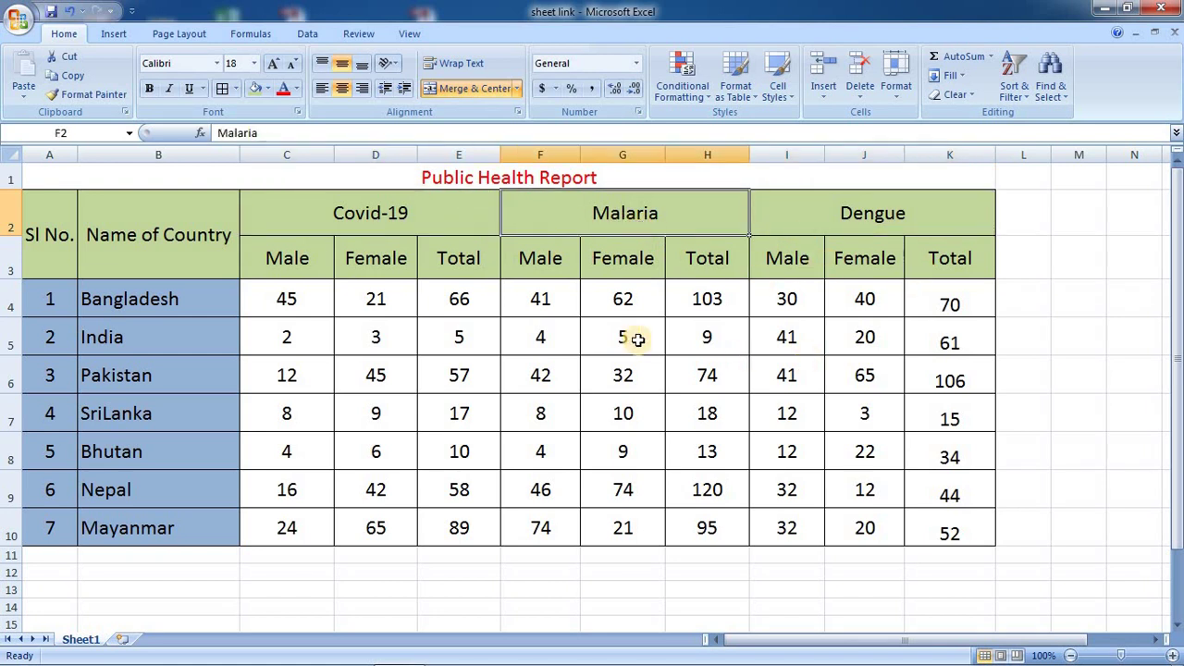
pyautogui.moveTo(222, 301); pyautogui.dragTo(162, 524)
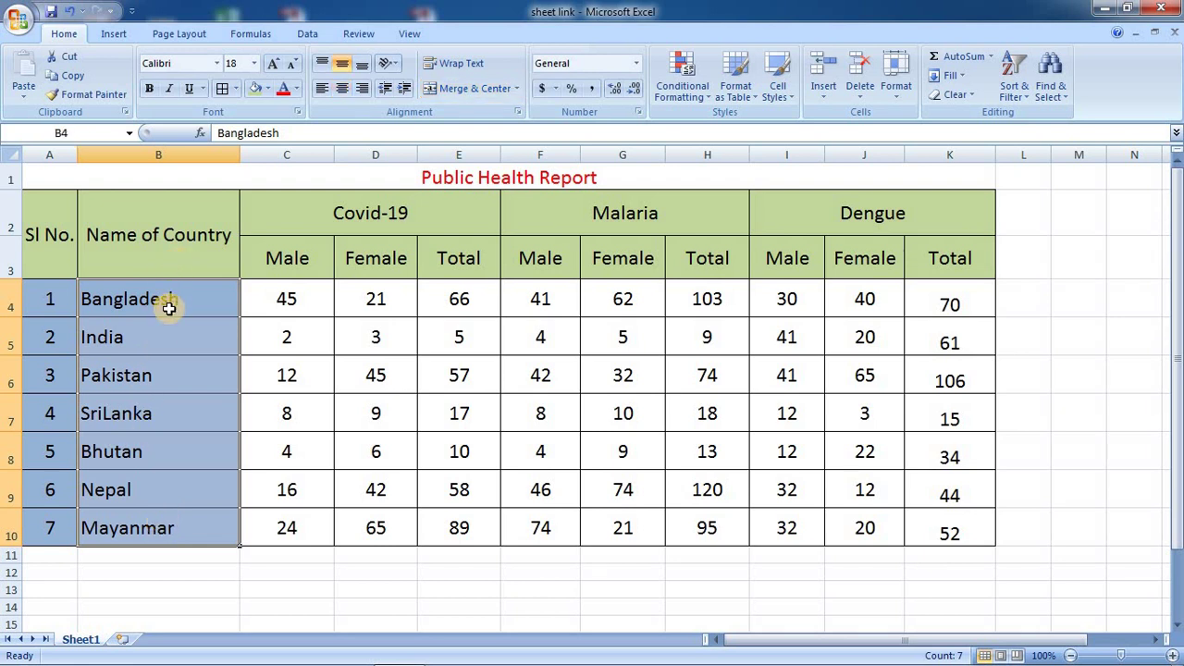
pyautogui.moveTo(164, 298); pyautogui.dragTo(158, 518)
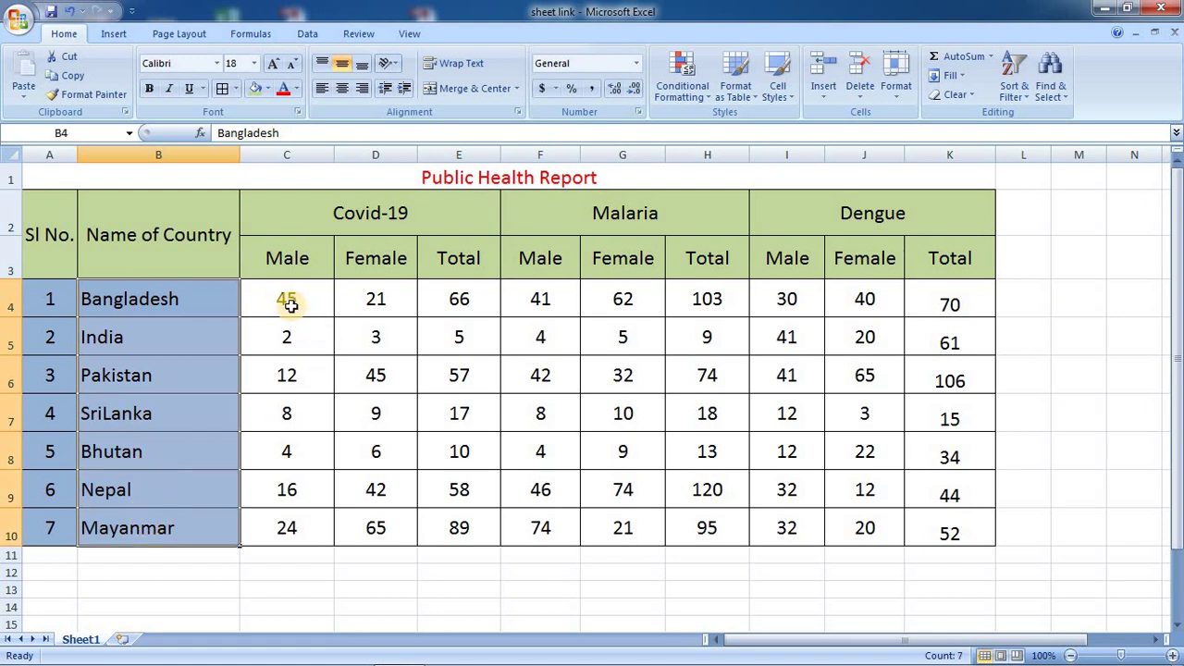
pyautogui.moveTo(289, 299); pyautogui.dragTo(938, 529)
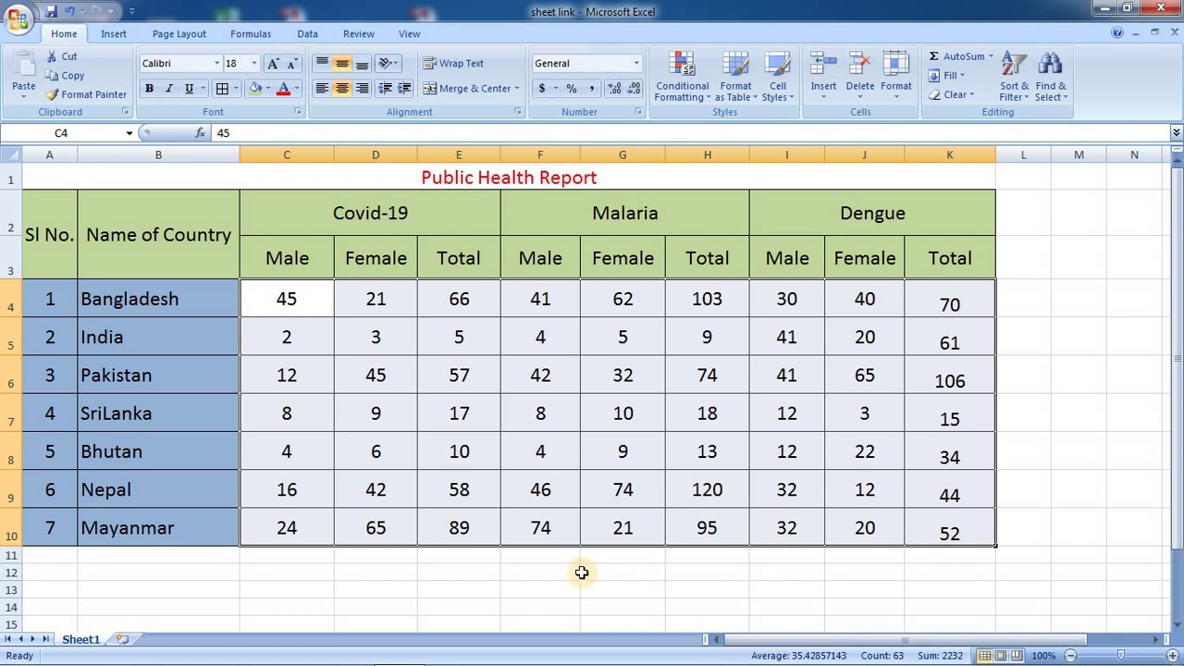
pyautogui.click(541, 569)
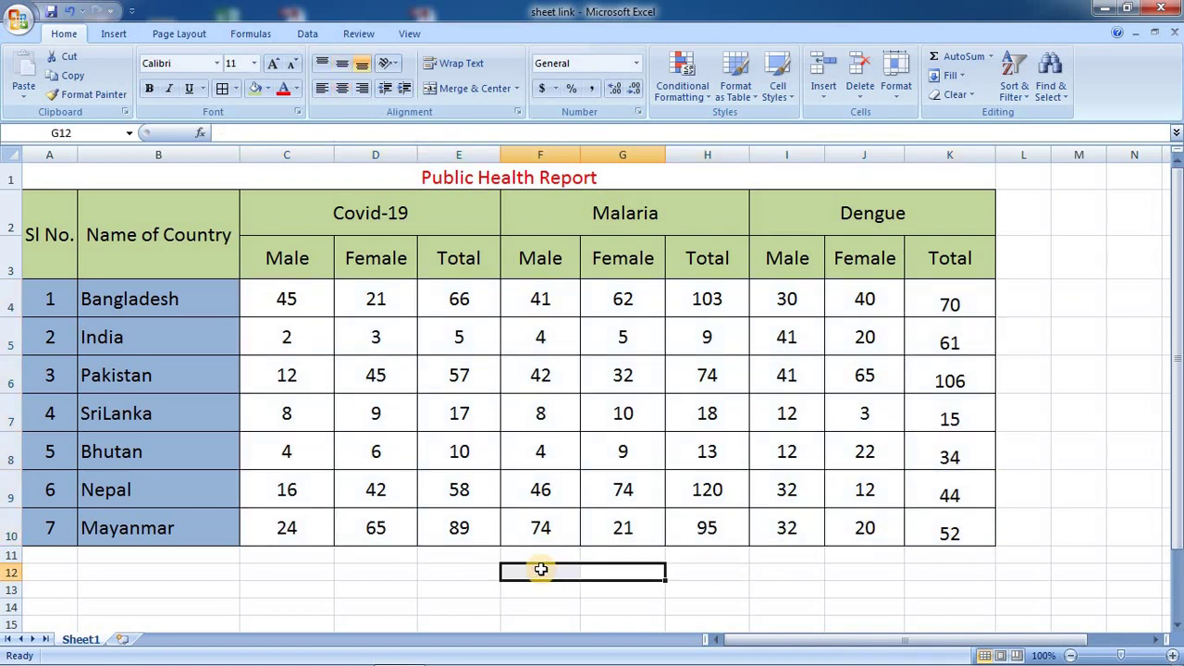
pyautogui.click(295, 570)
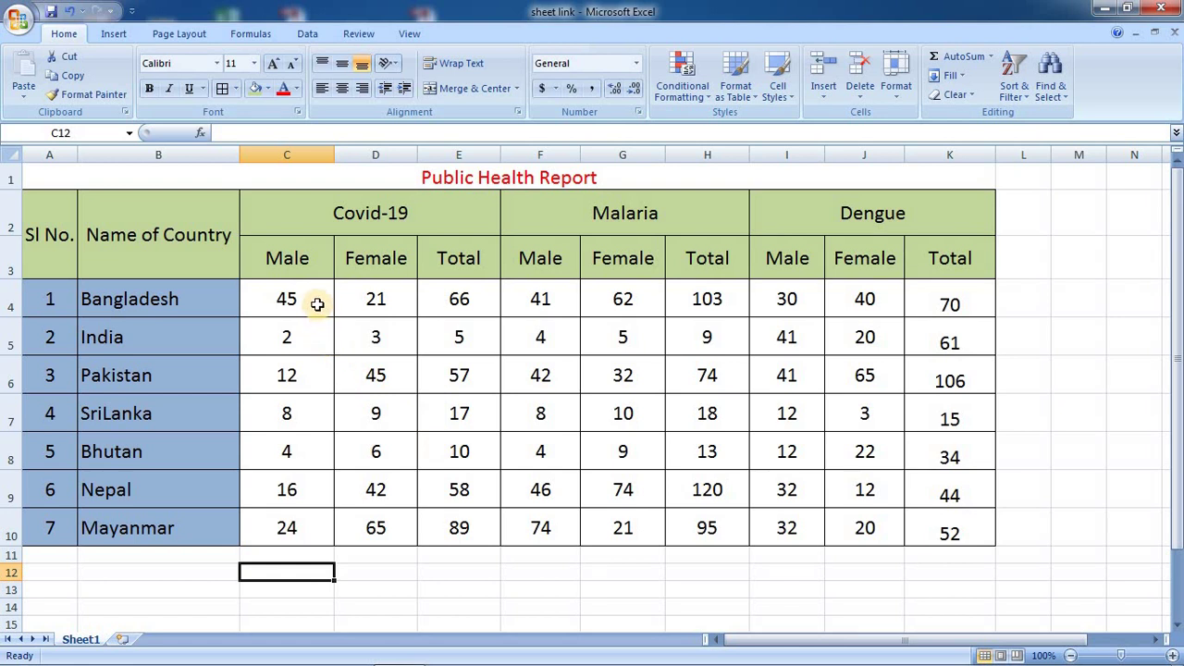
pyautogui.moveTo(317, 306); pyautogui.dragTo(938, 529)
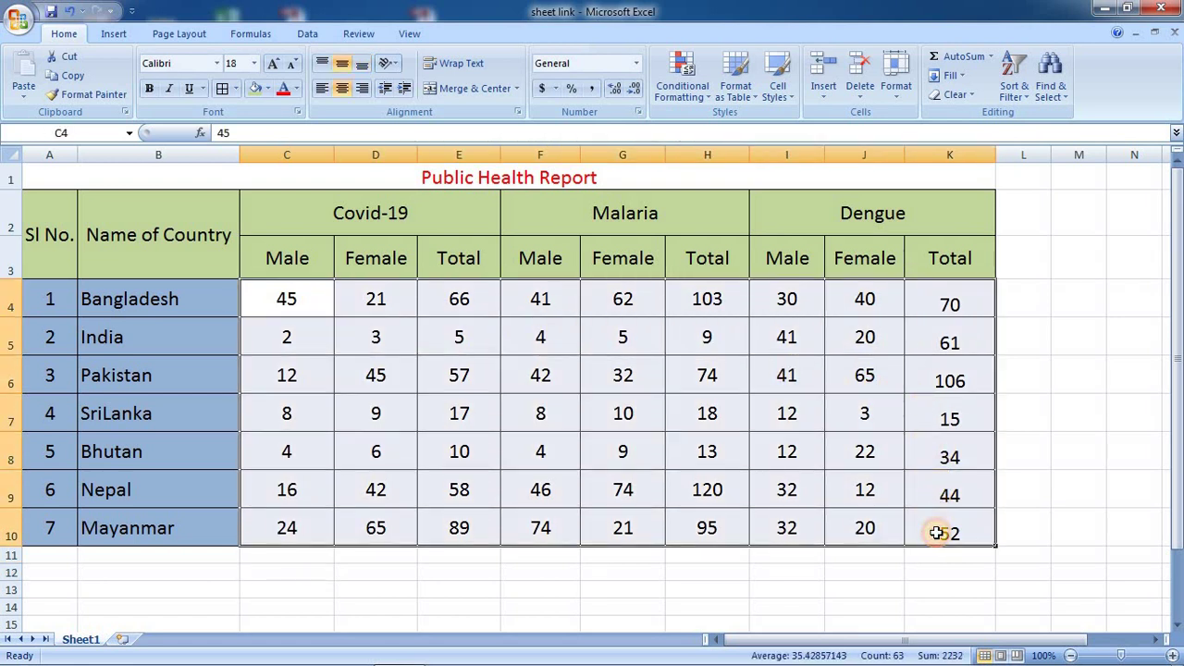
pyautogui.click(199, 580)
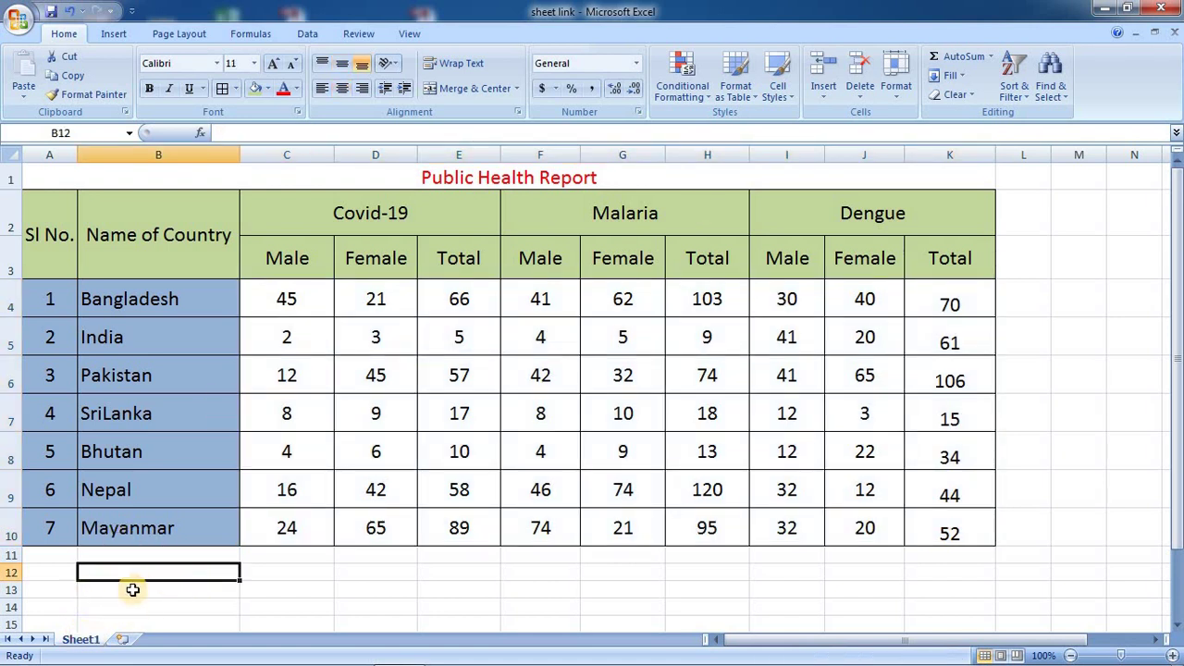
# Step: Rename the Sheet1 tab to January
pyautogui.rightClick(81, 643)
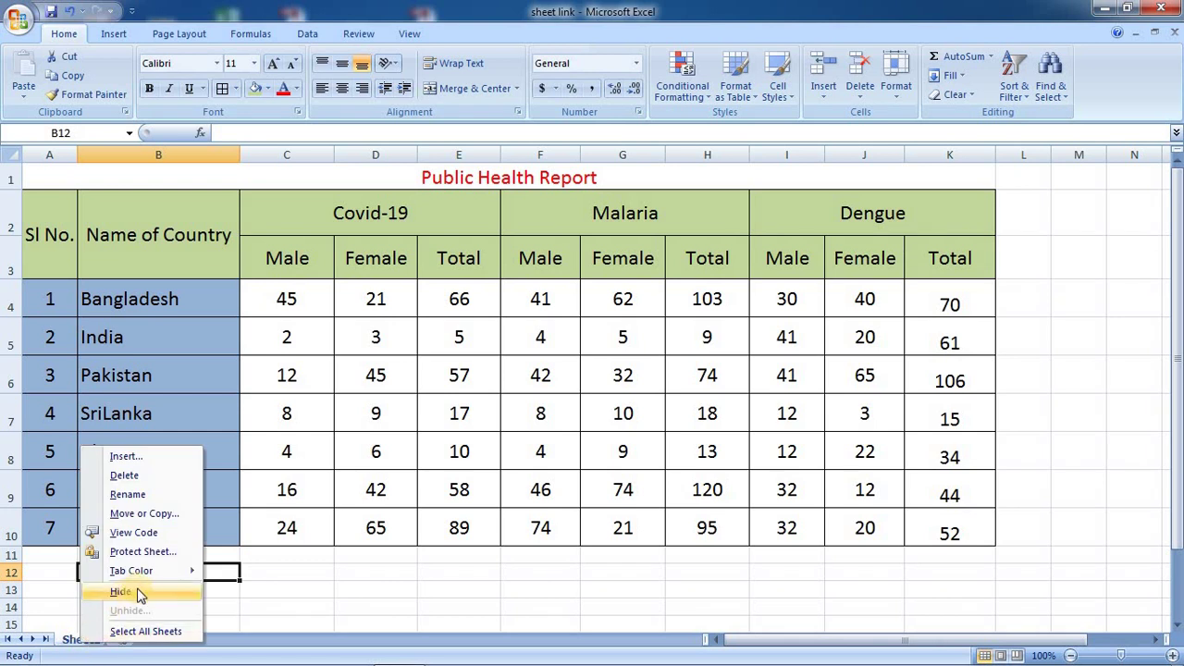
pyautogui.click(74, 642)
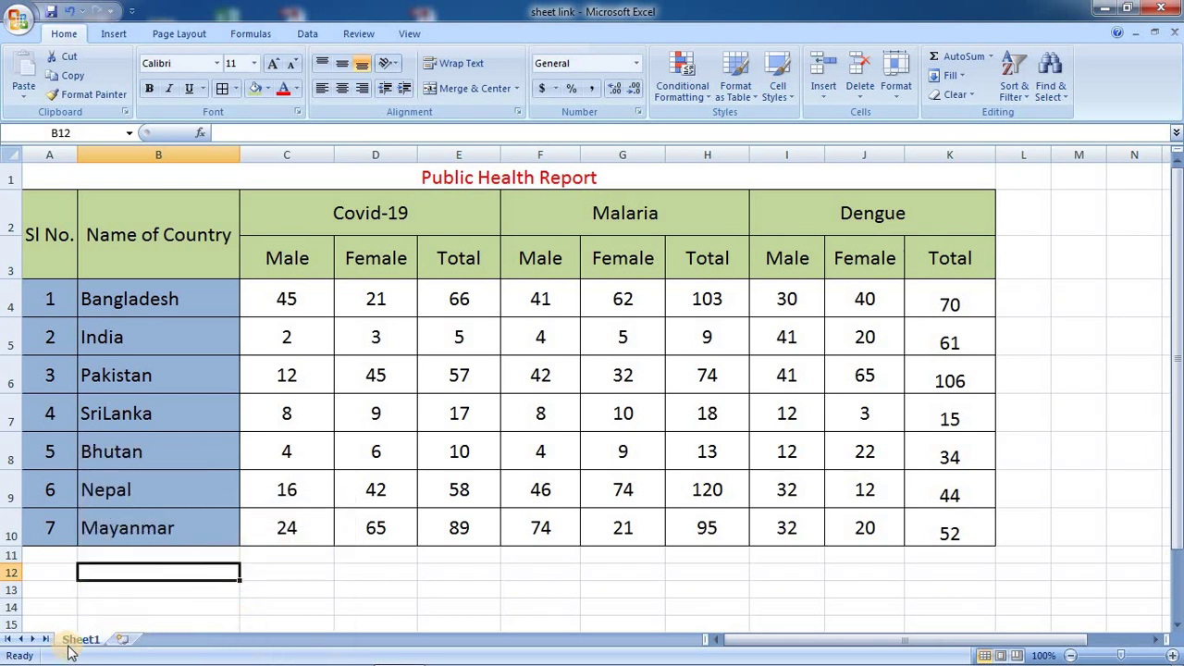
pyautogui.rightClick(78, 641)
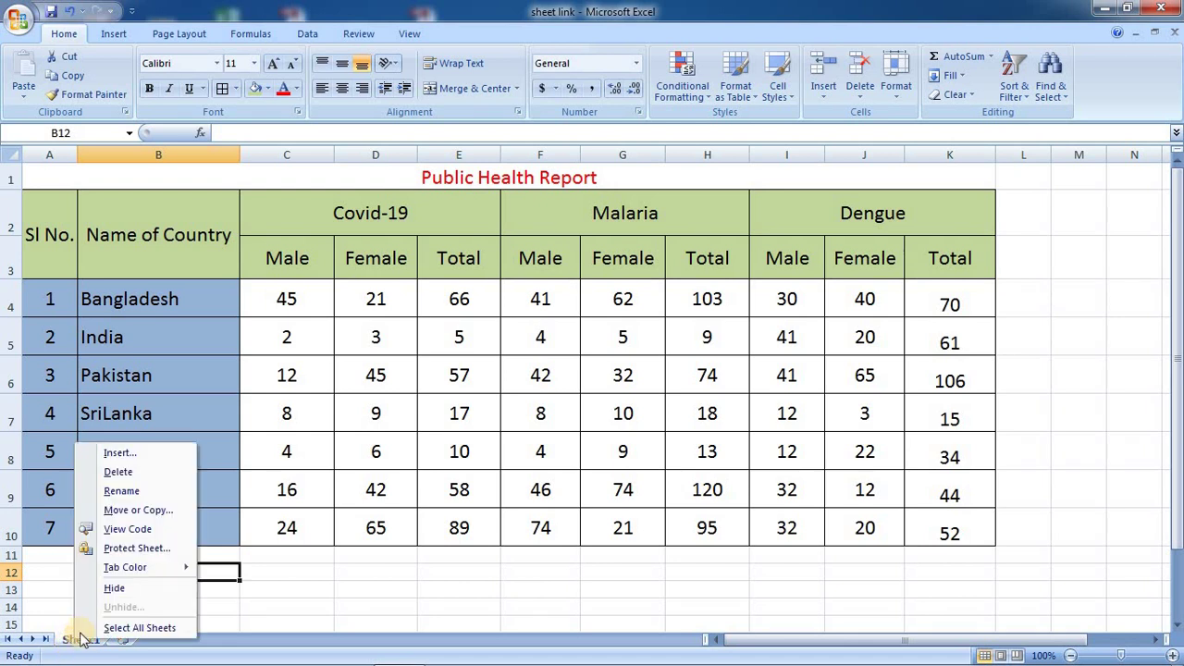
pyautogui.click(123, 494)
pyautogui.press('BackSpace')
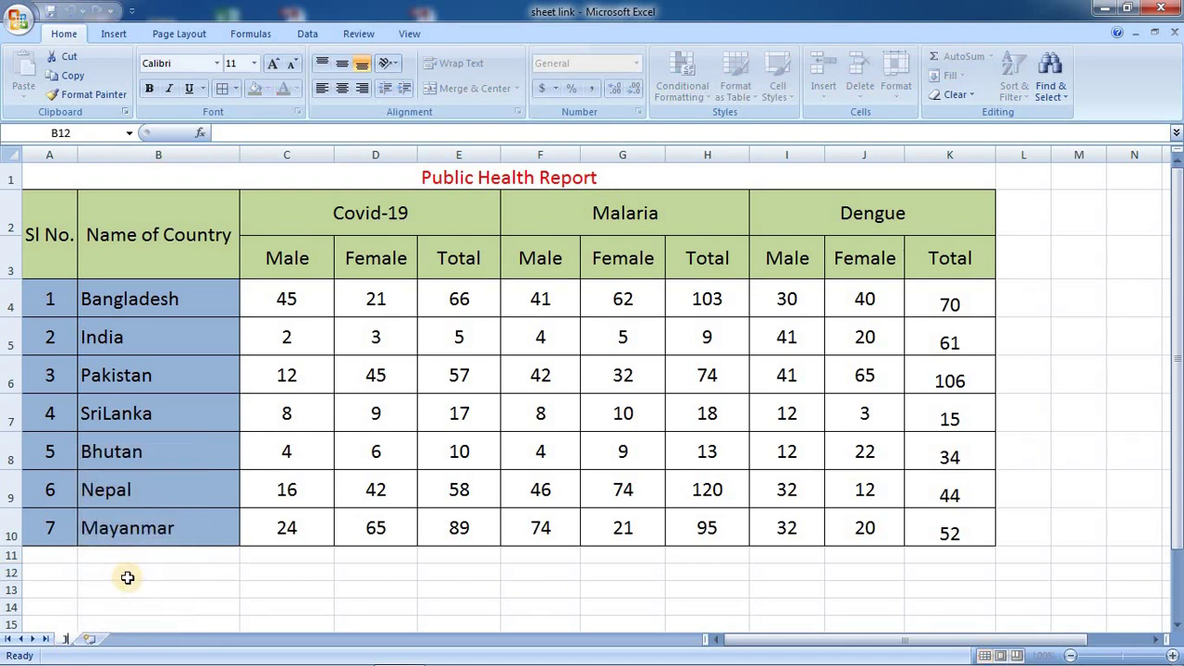
pyautogui.write('January')
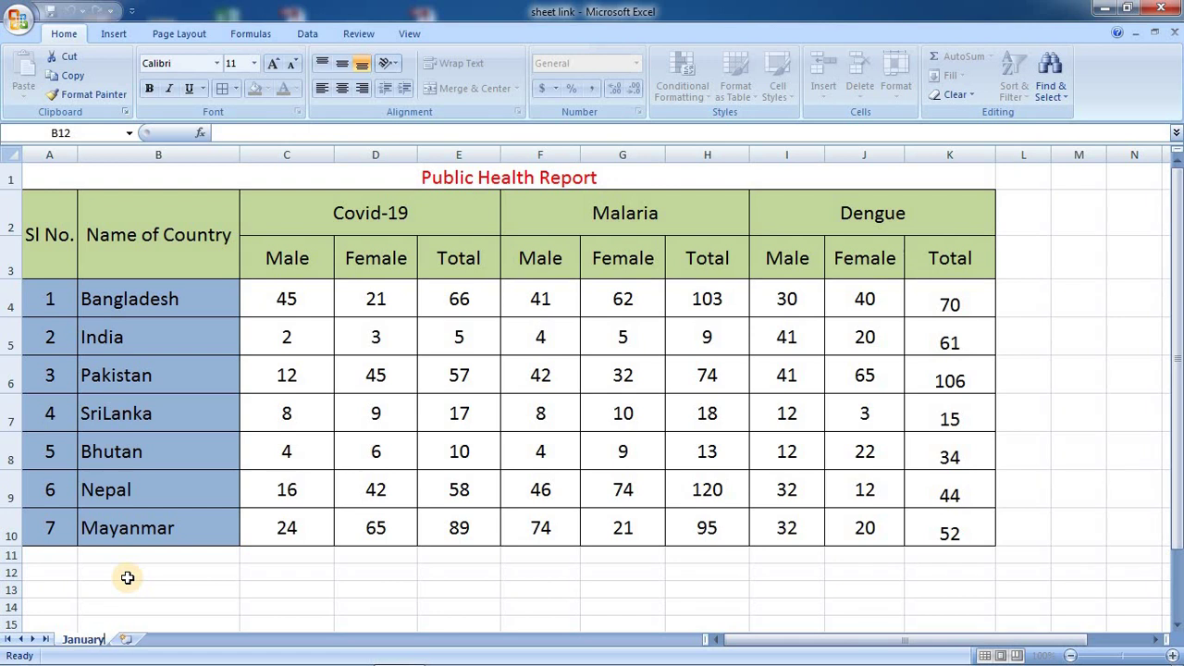
pyautogui.click(131, 587)
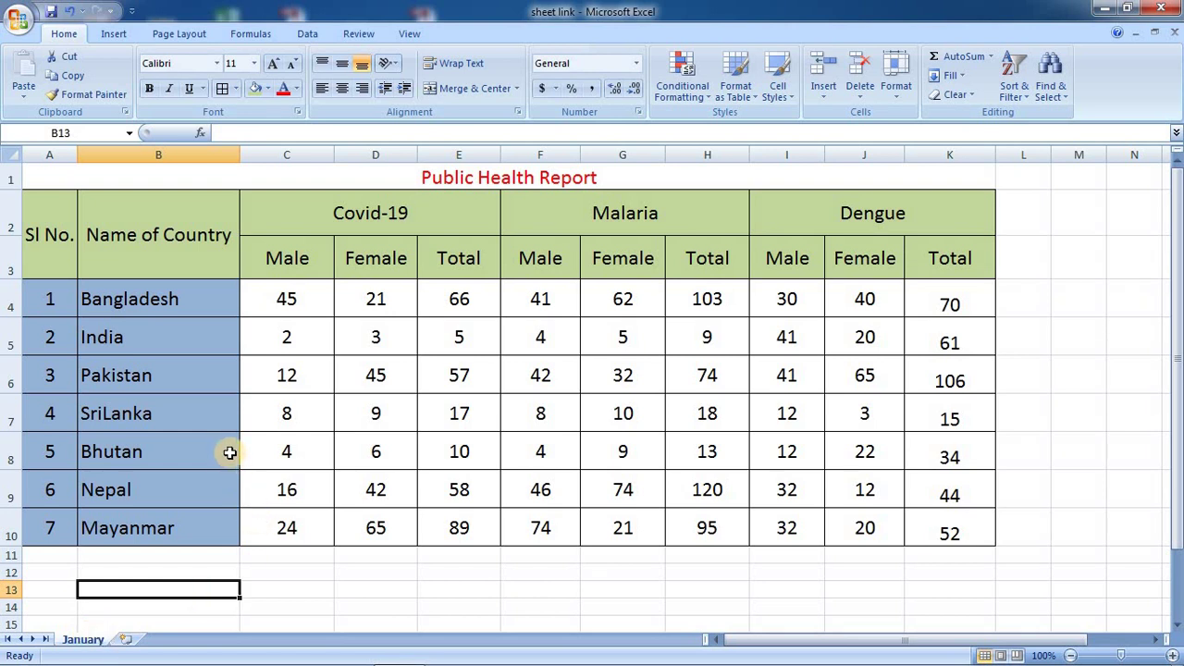
# Step: Select the Covid-19 and Malaria figures, then the whole report table, and deselect it
pyautogui.moveTo(278, 305); pyautogui.dragTo(361, 523)
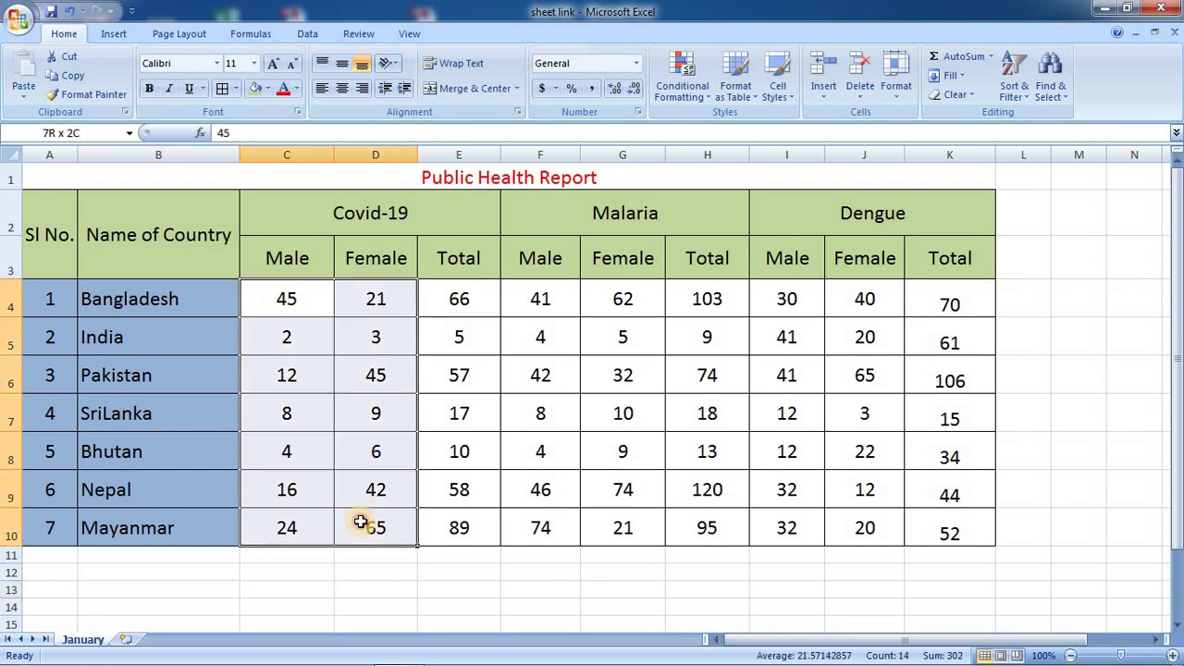
pyautogui.moveTo(525, 310); pyautogui.dragTo(605, 528)
pyautogui.moveTo(60, 196); pyautogui.dragTo(923, 529)
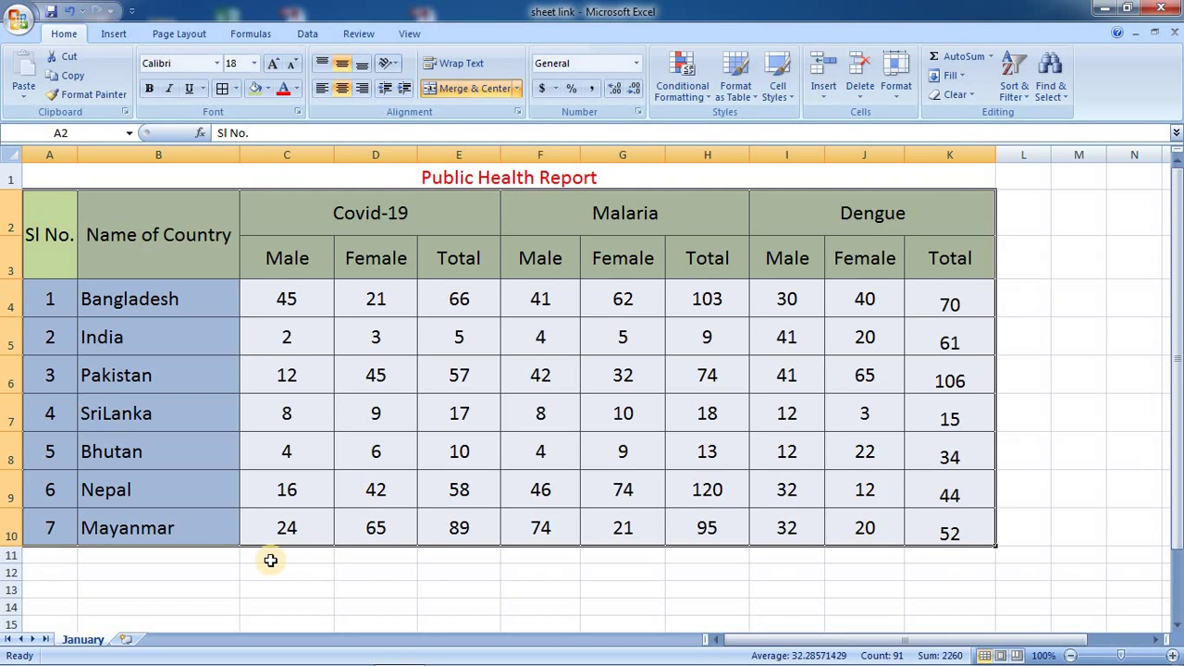
pyautogui.click(101, 583)
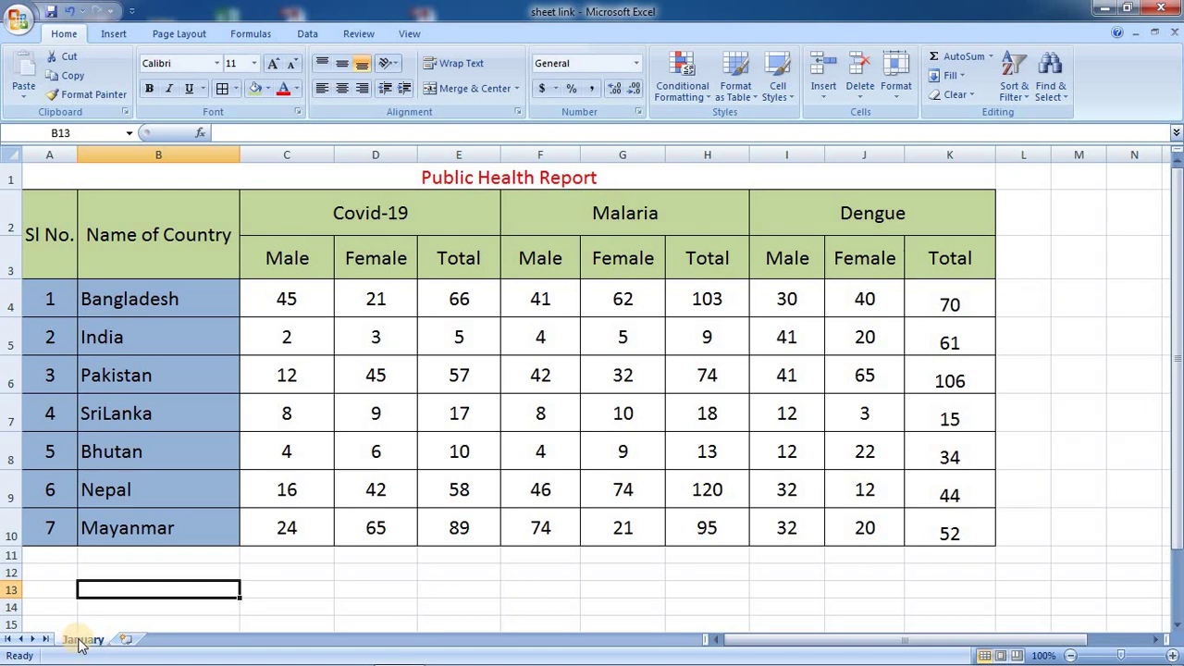
# Step: Copy the January sheet to the end as January (2) and switch to the copy
pyautogui.rightClick(81, 642)
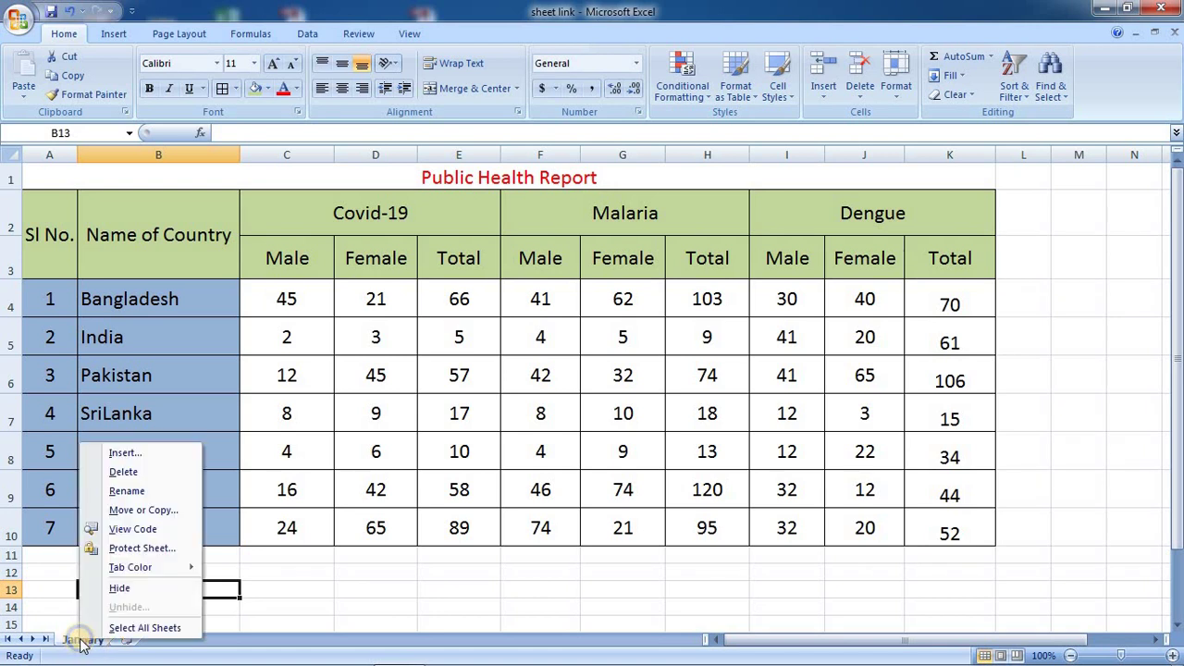
pyautogui.click(151, 511)
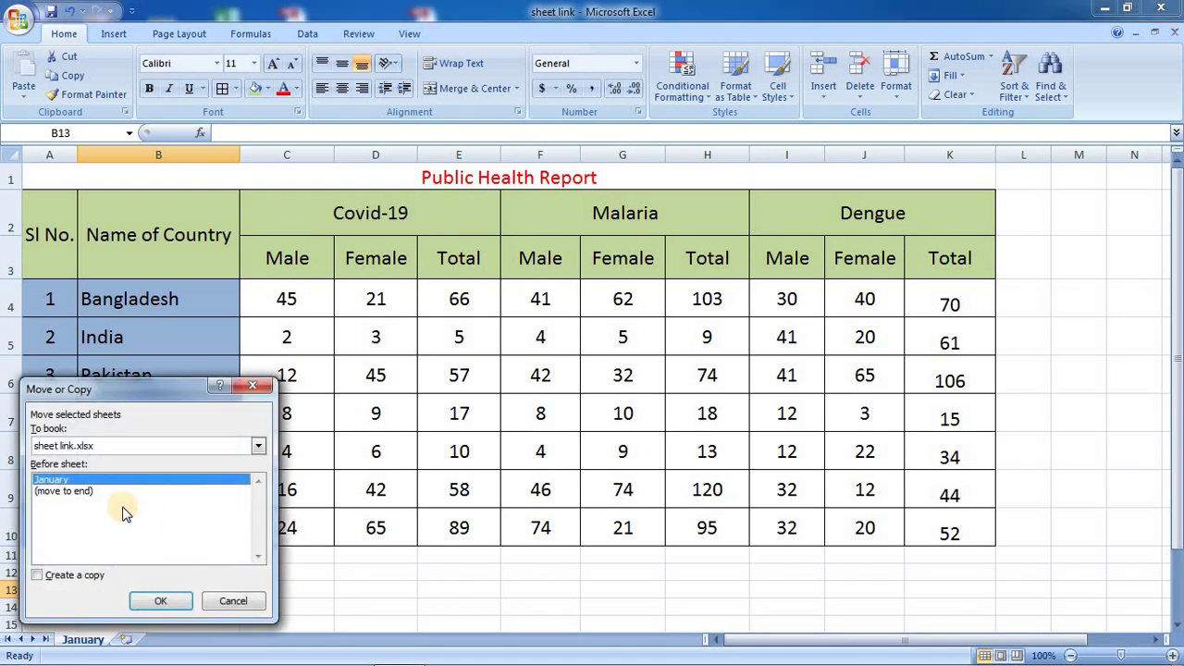
pyautogui.click(57, 577)
pyautogui.click(69, 495)
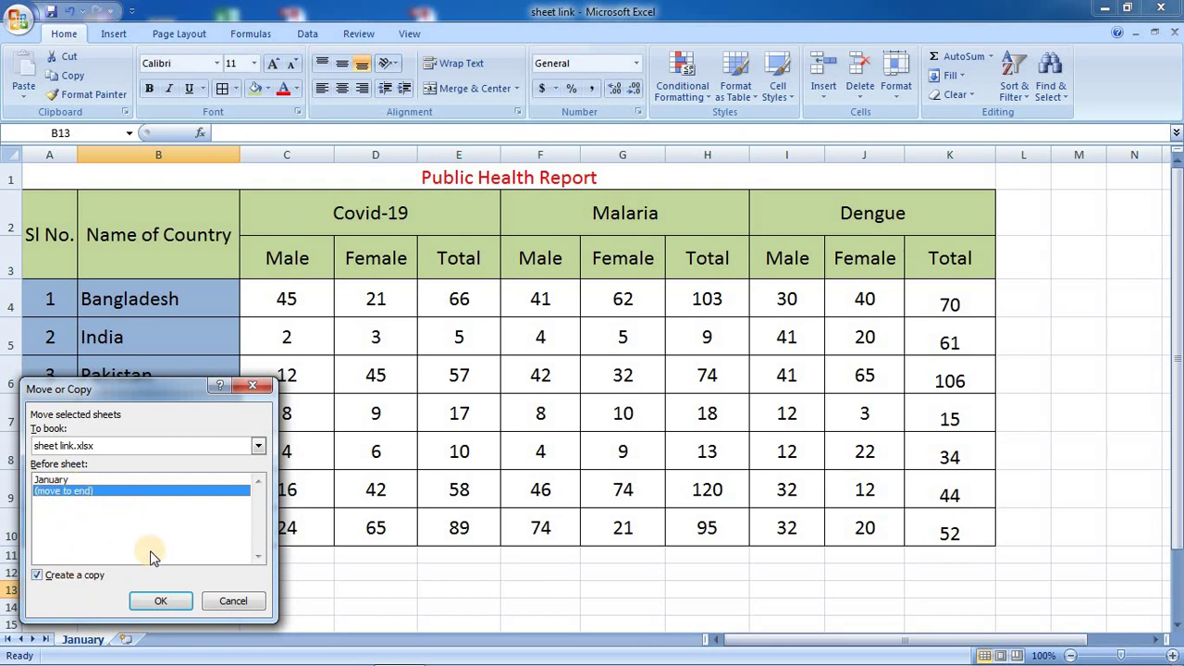
pyautogui.click(161, 601)
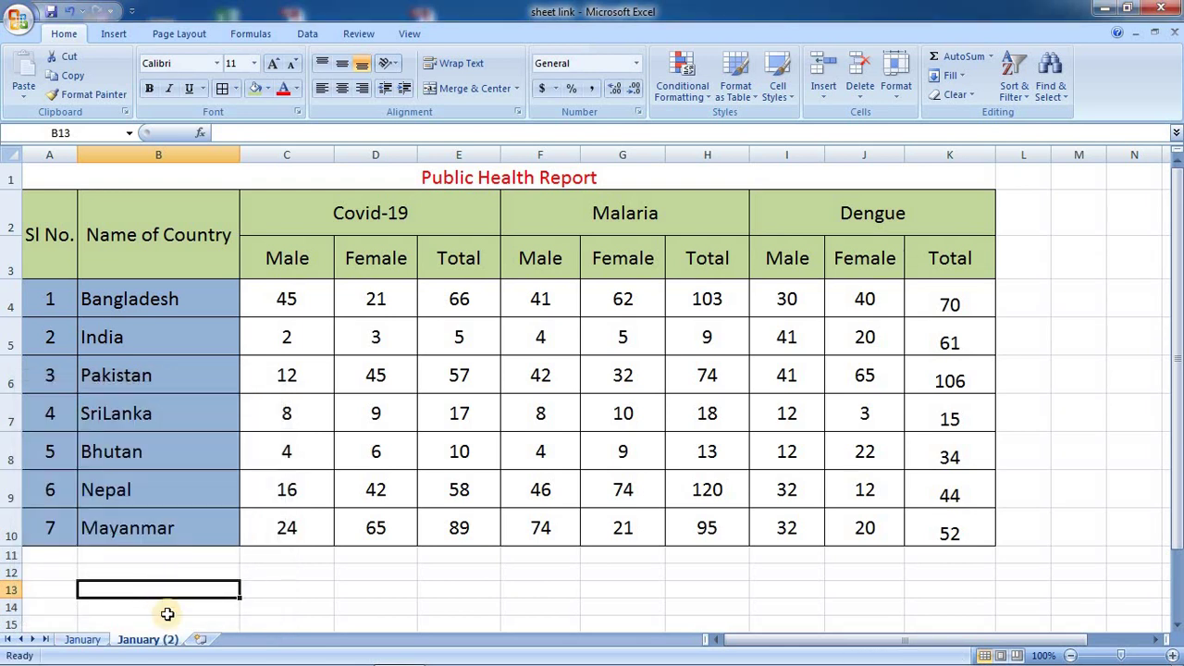
pyautogui.click(83, 641)
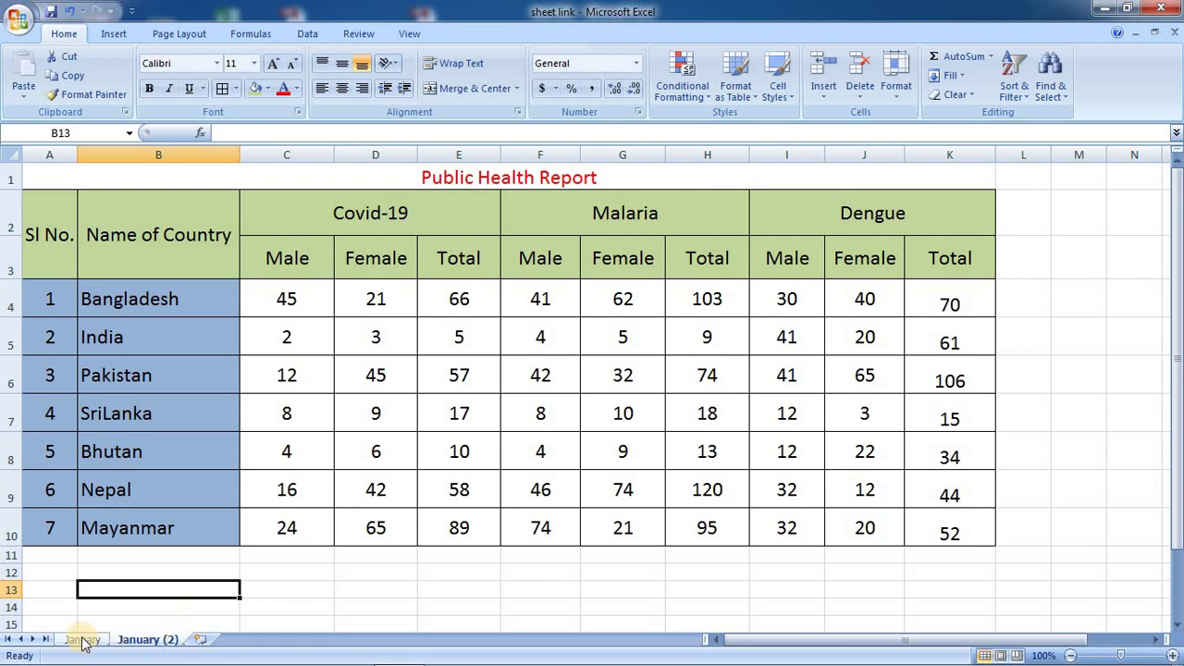
pyautogui.click(148, 640)
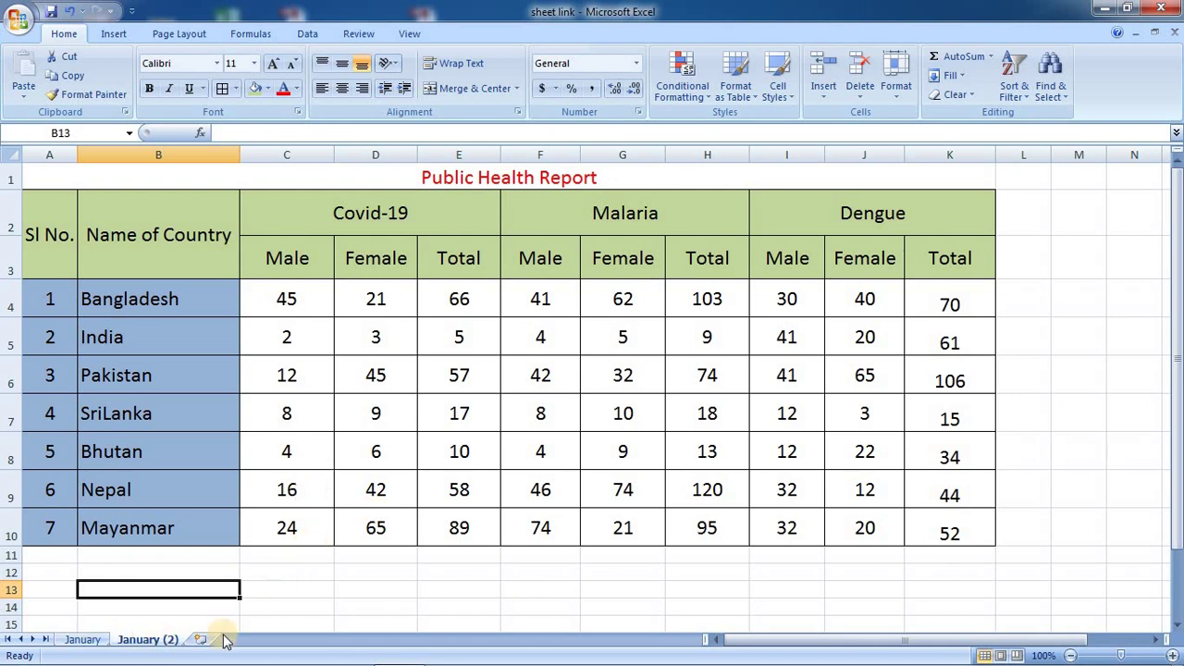
# Step: Rename the copy to February and enter Bangladesh's Covid-19 figures 20 and 20
pyautogui.doubleClick(152, 641)
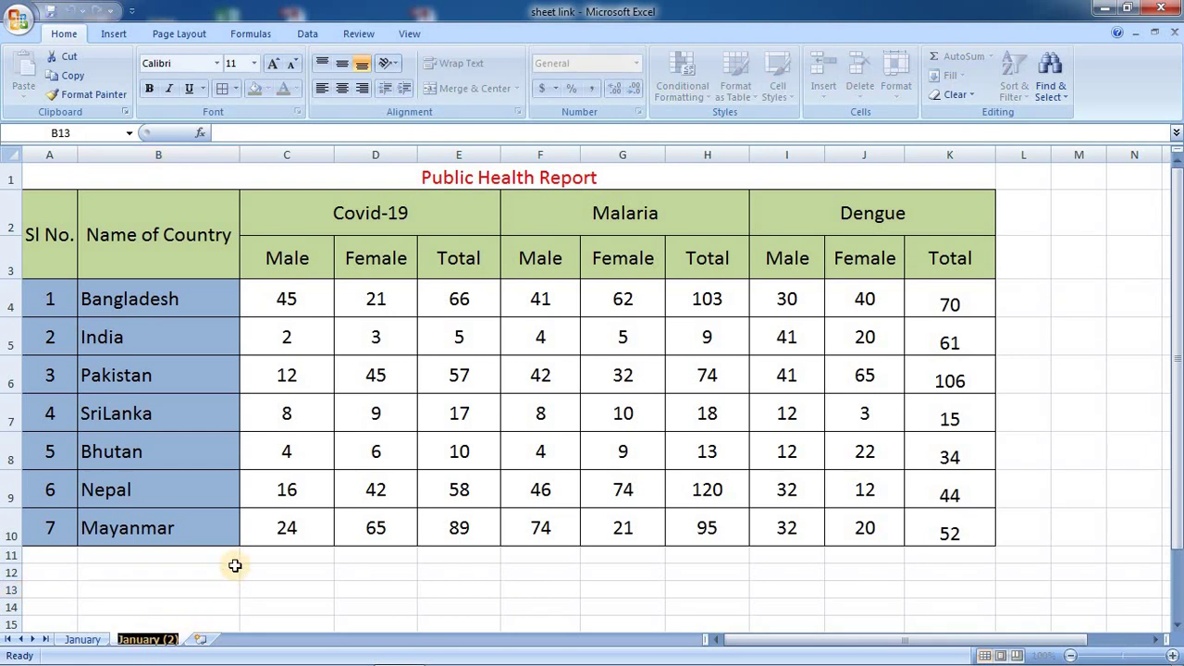
pyautogui.write('Feb')
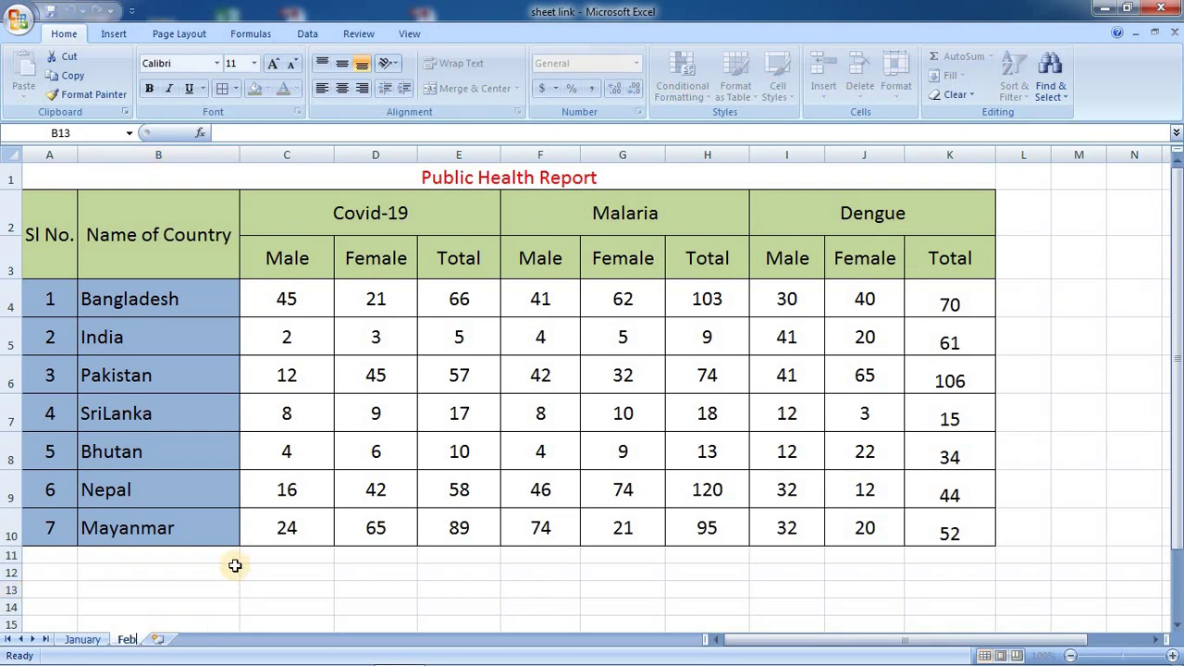
pyautogui.write('ruary')
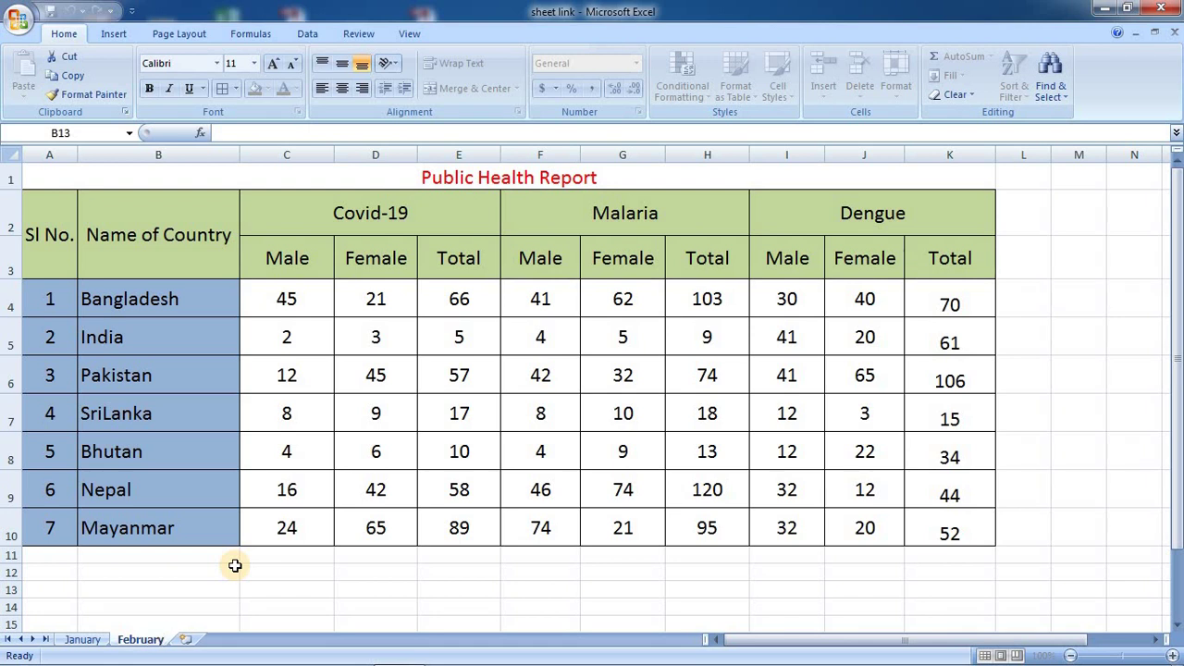
pyautogui.click(303, 389)
pyautogui.moveTo(270, 310); pyautogui.dragTo(317, 306)
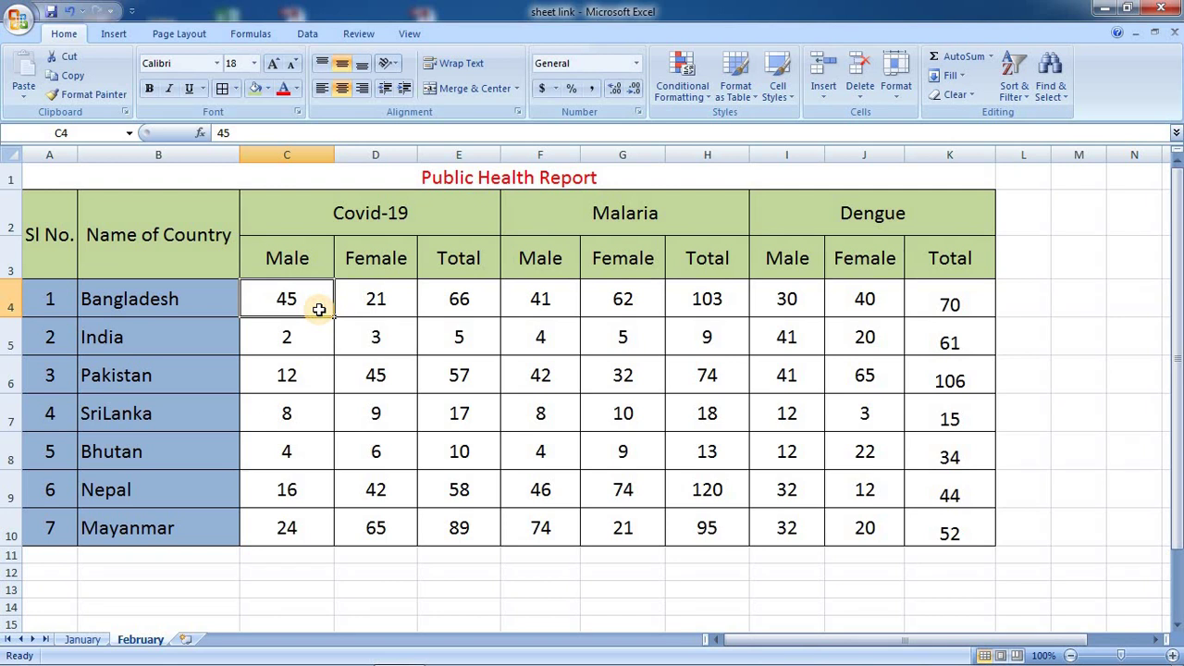
pyautogui.write('20')
pyautogui.press('Tab')
pyautogui.write('20')
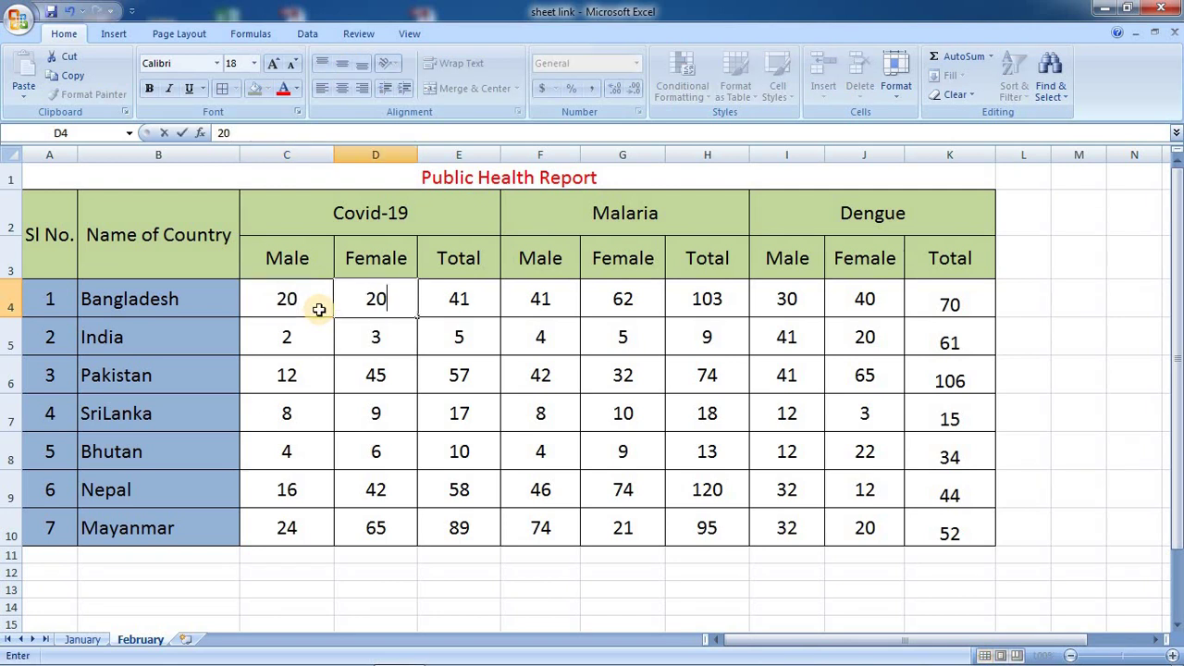
pyautogui.press('Return')
# Step: Enter India's figures: Covid-19 1 and 50, Malaria 1 and 20, Dengue 41 and 23
pyautogui.write('1')
pyautogui.press('Tab')
pyautogui.write('50')
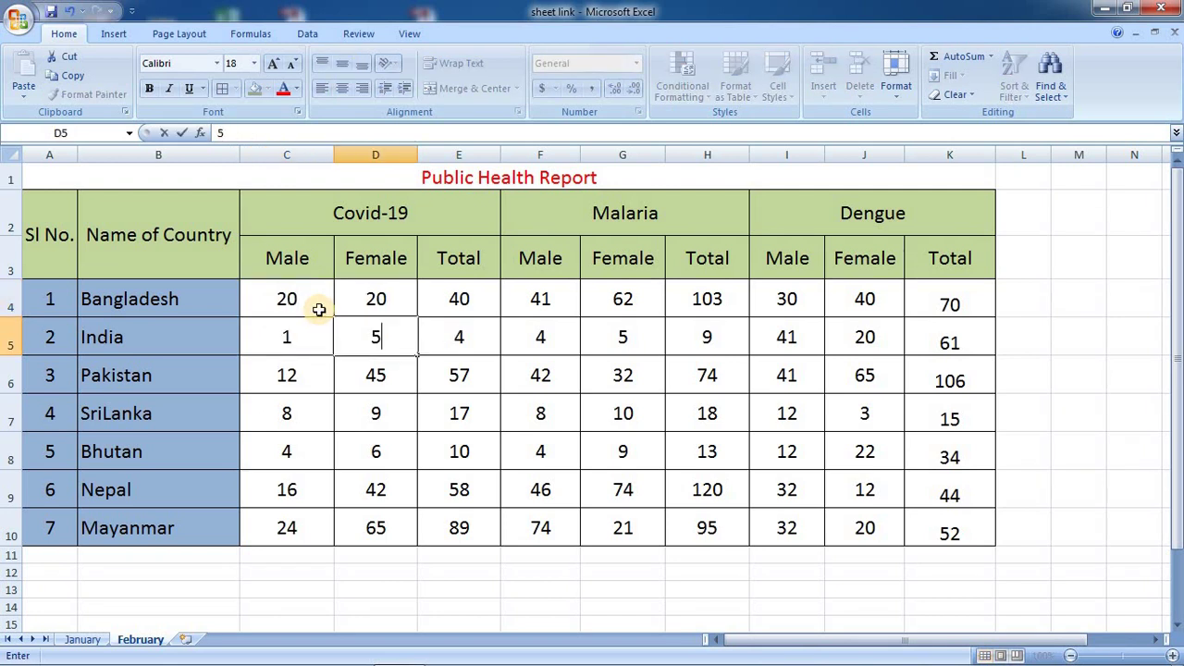
pyautogui.press('Tab')
pyautogui.press('Tab')
pyautogui.write('1')
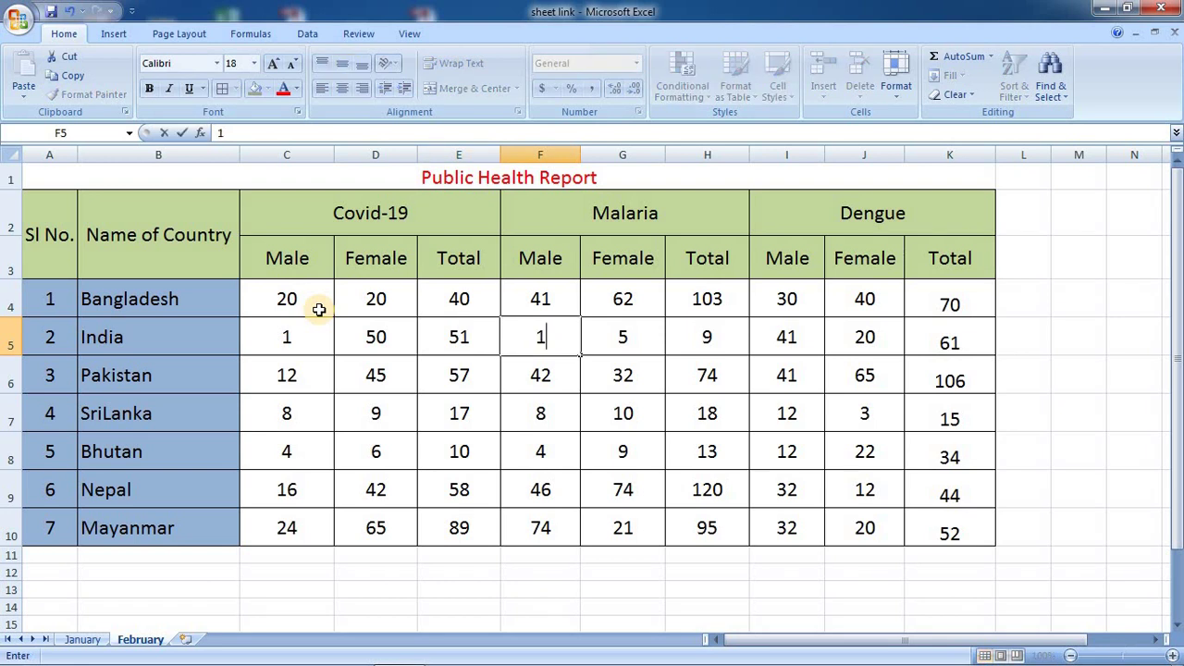
pyautogui.press('Tab')
pyautogui.write('20')
pyautogui.press('Tab')
pyautogui.press('Tab')
pyautogui.write('41')
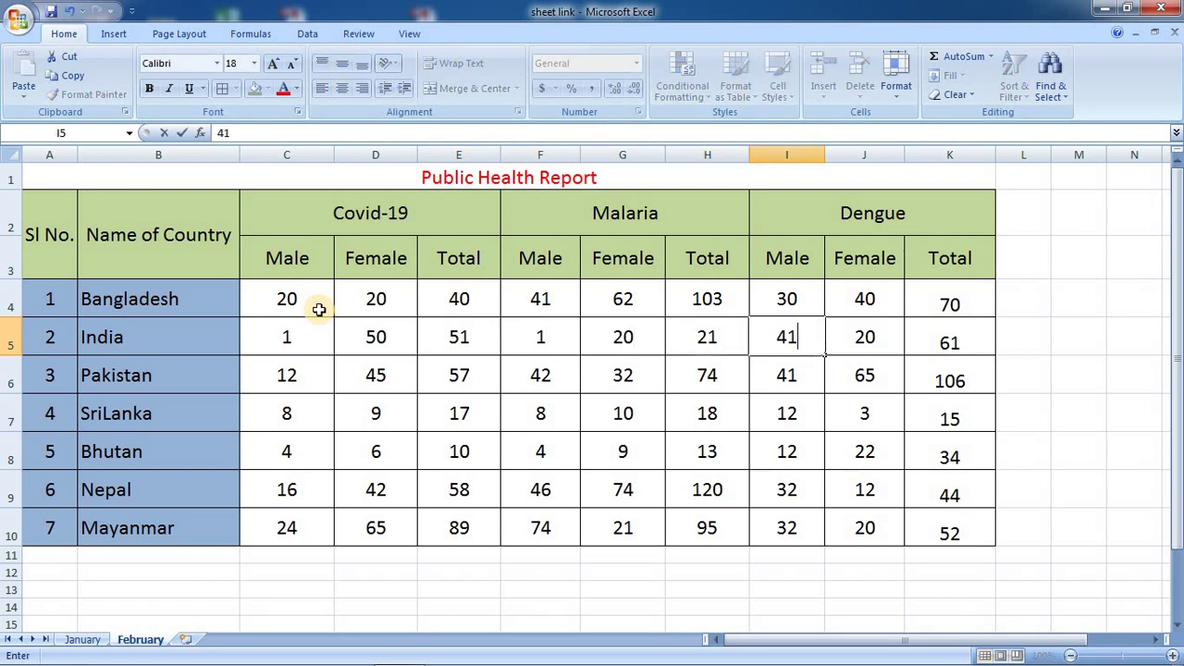
pyautogui.press('Tab')
pyautogui.write('230')
pyautogui.press('BackSpace')
pyautogui.press('Tab')
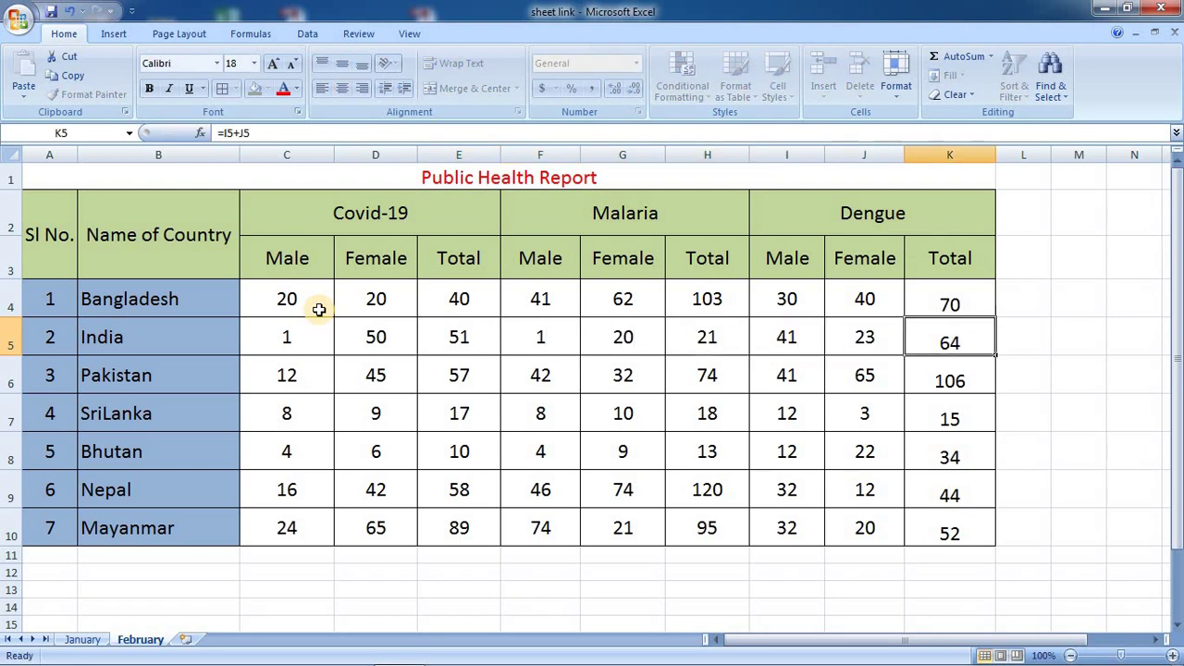
# Step: Enter Pakistan's figures: Covid-19 12 and 41, Malaria 20 and 30, Dengue 12 and 30
pyautogui.click(247, 382)
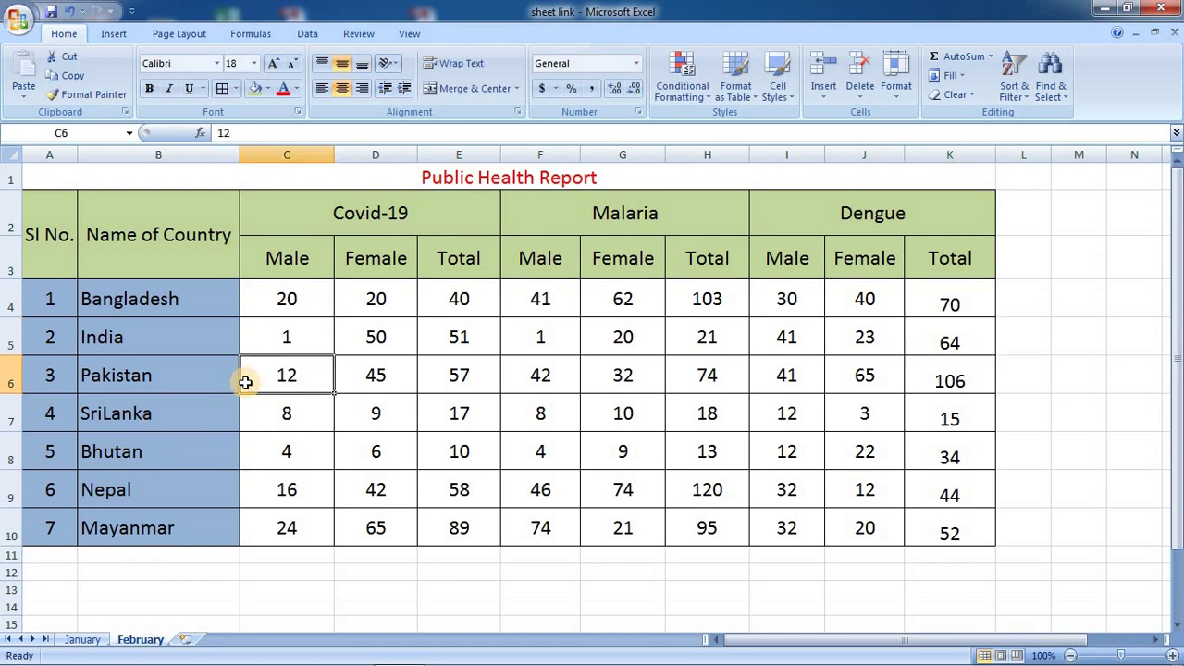
pyautogui.write('12')
pyautogui.press('Tab')
pyautogui.write('41')
pyautogui.press('Tab')
pyautogui.press('Tab')
pyautogui.write('20')
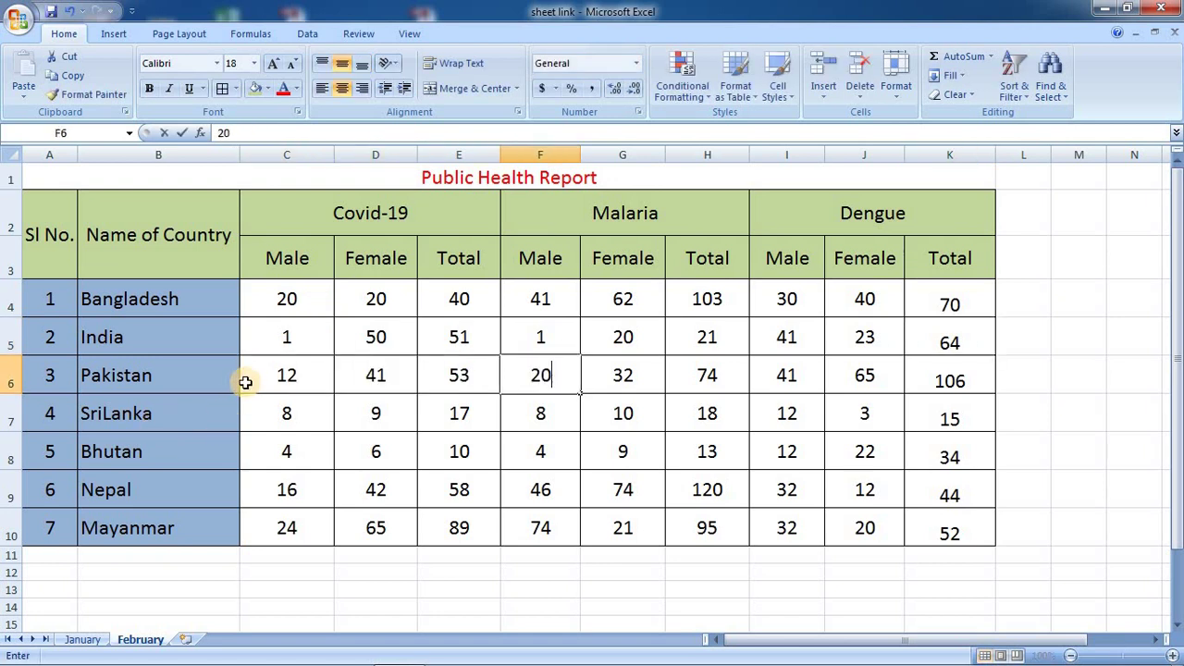
pyautogui.press('Tab')
pyautogui.write('30')
pyautogui.press('Tab')
pyautogui.press('Tab')
pyautogui.write('12')
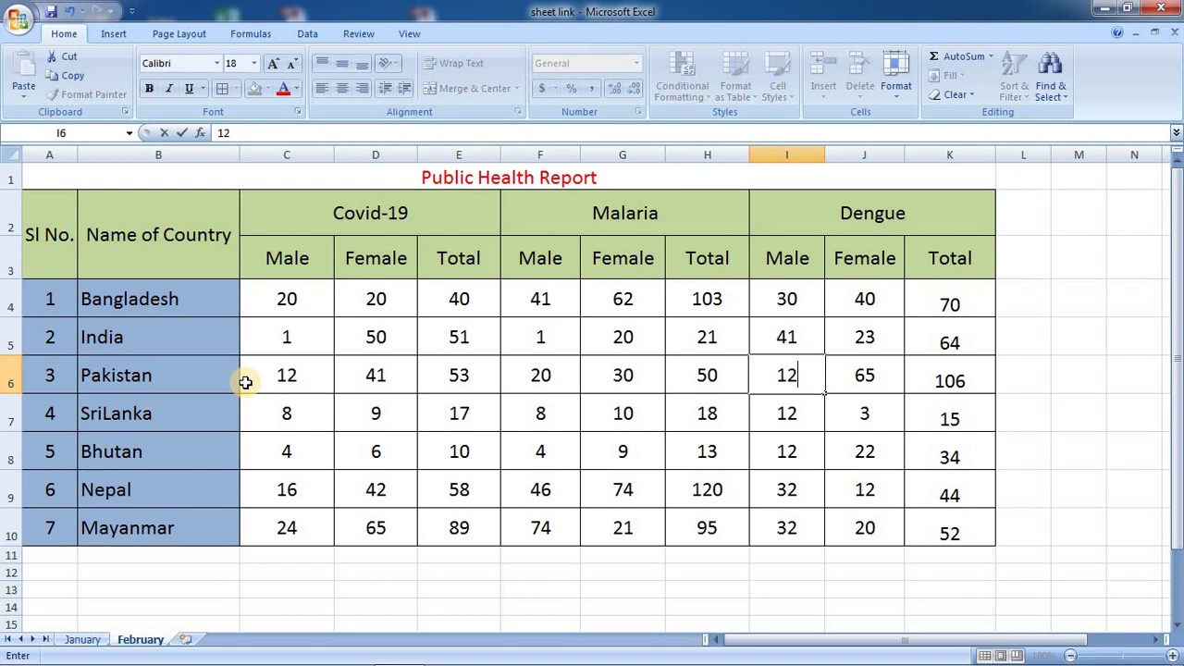
pyautogui.press('Tab')
pyautogui.write('30')
pyautogui.press('Tab')
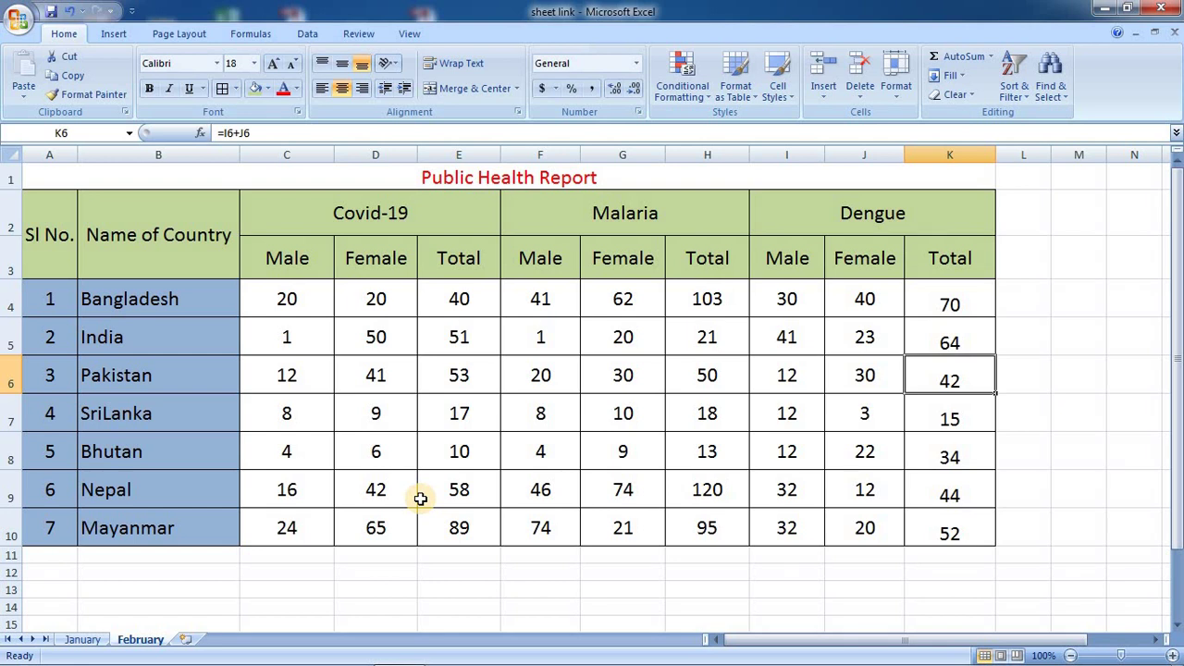
# Step: Copy the February sheet to the end of the workbook and name the copy March
pyautogui.rightClick(143, 641)
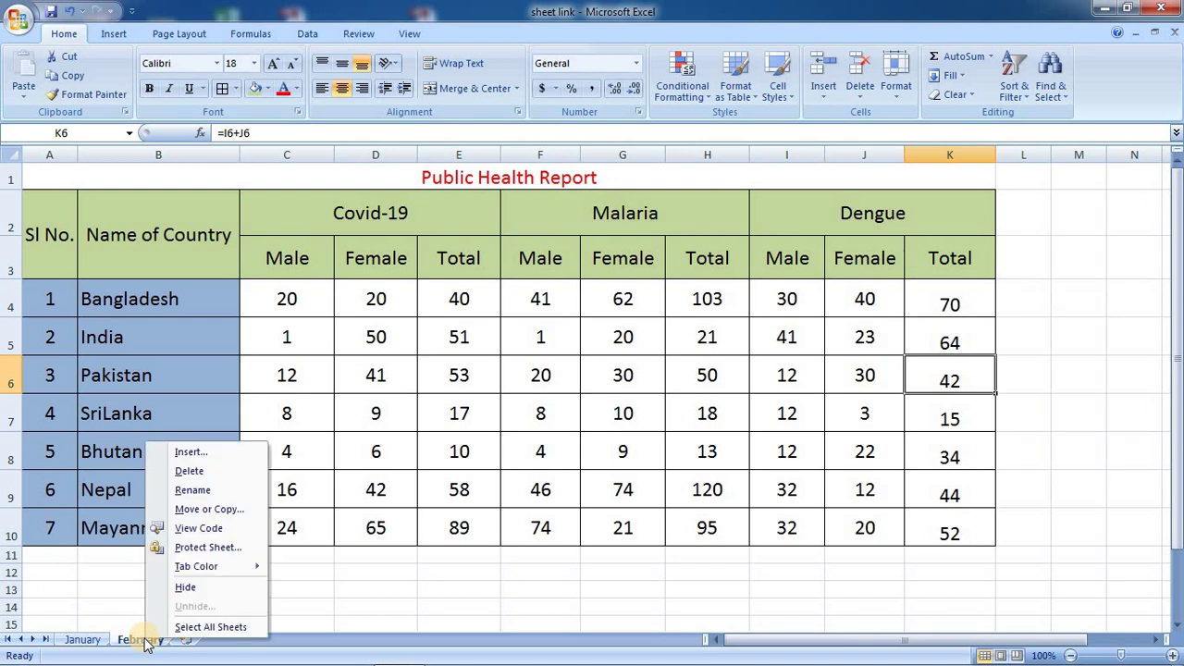
pyautogui.click(231, 508)
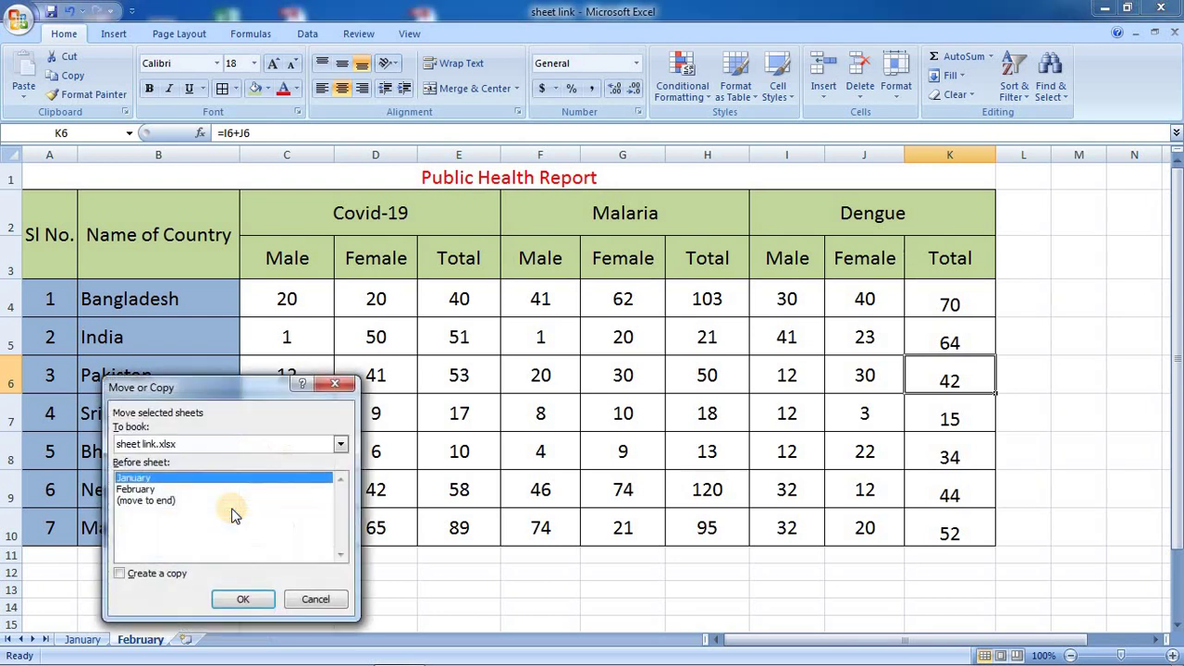
pyautogui.click(120, 575)
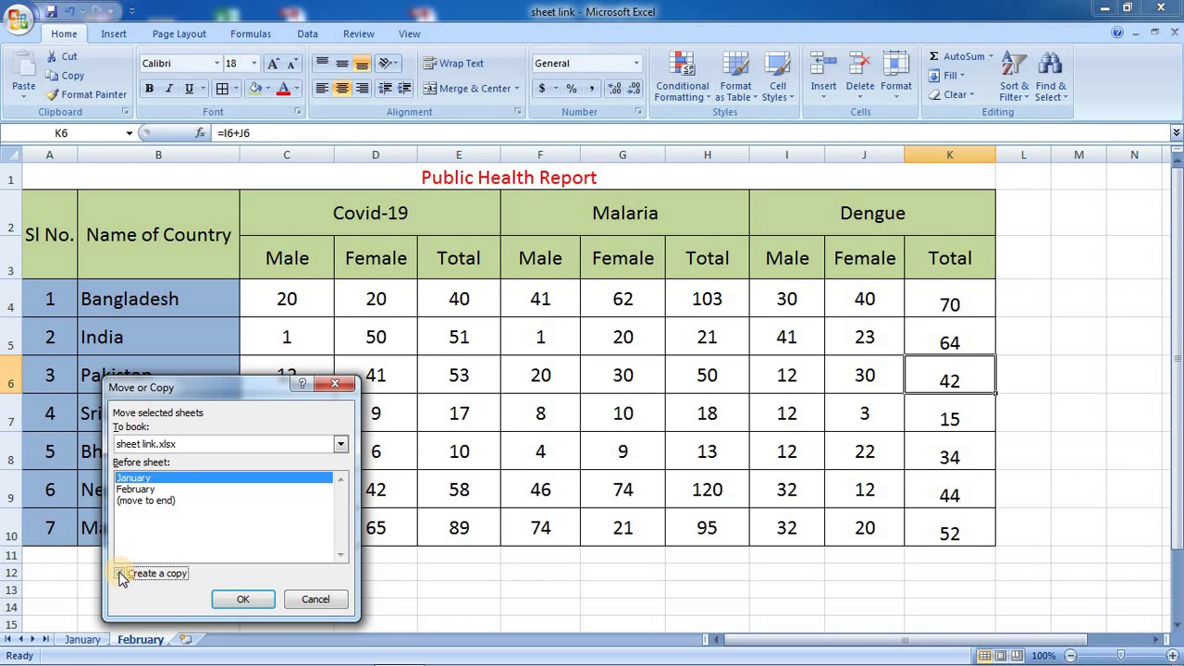
pyautogui.click(147, 501)
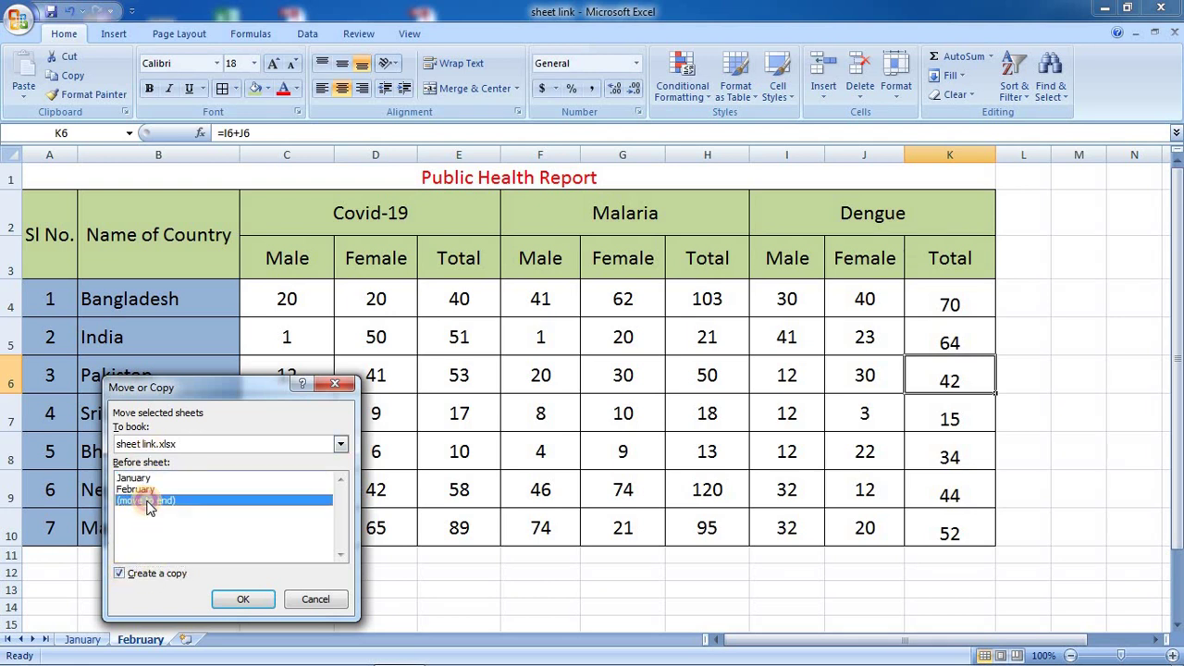
pyautogui.click(238, 601)
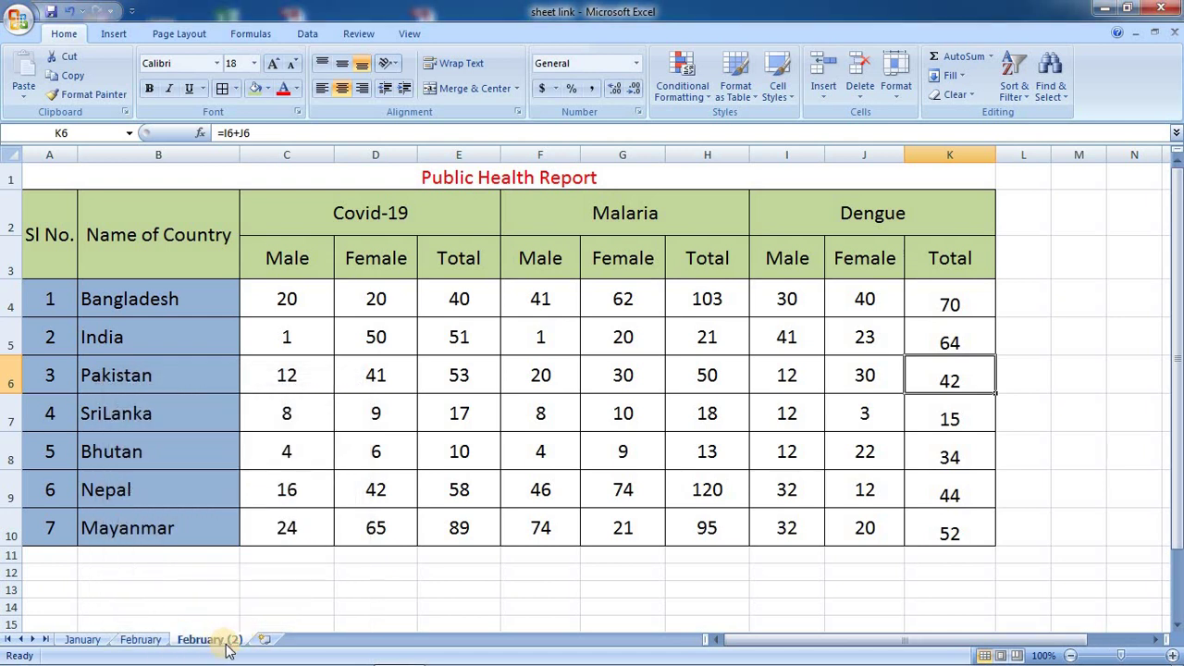
pyautogui.doubleClick(231, 645)
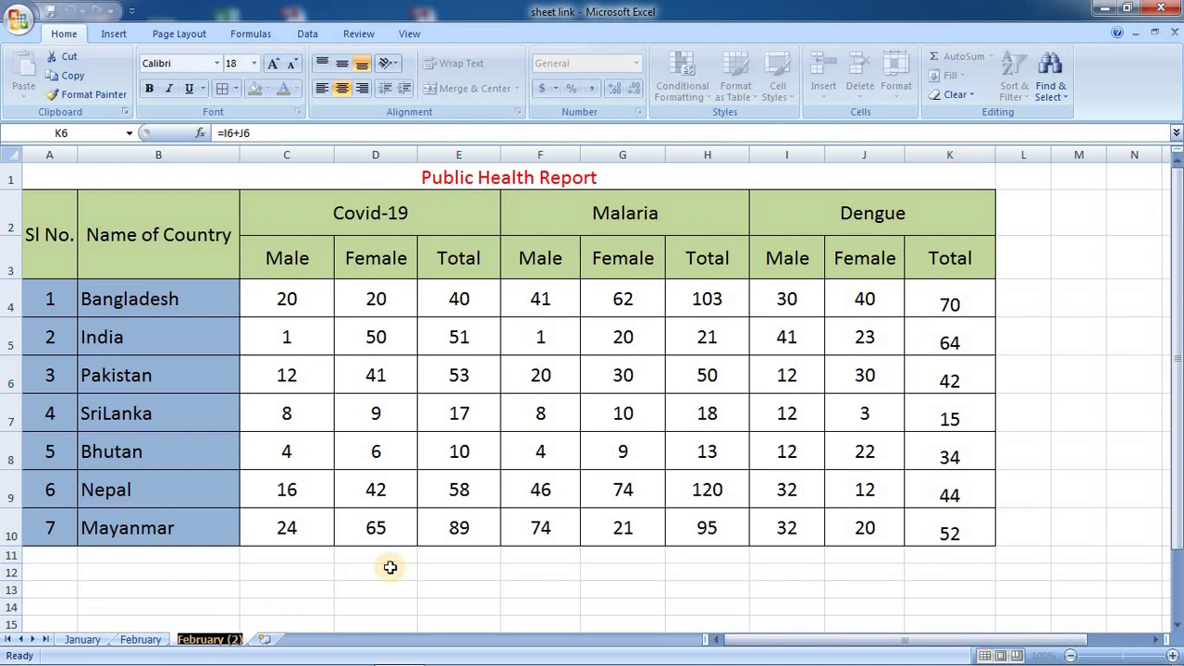
pyautogui.write('March')
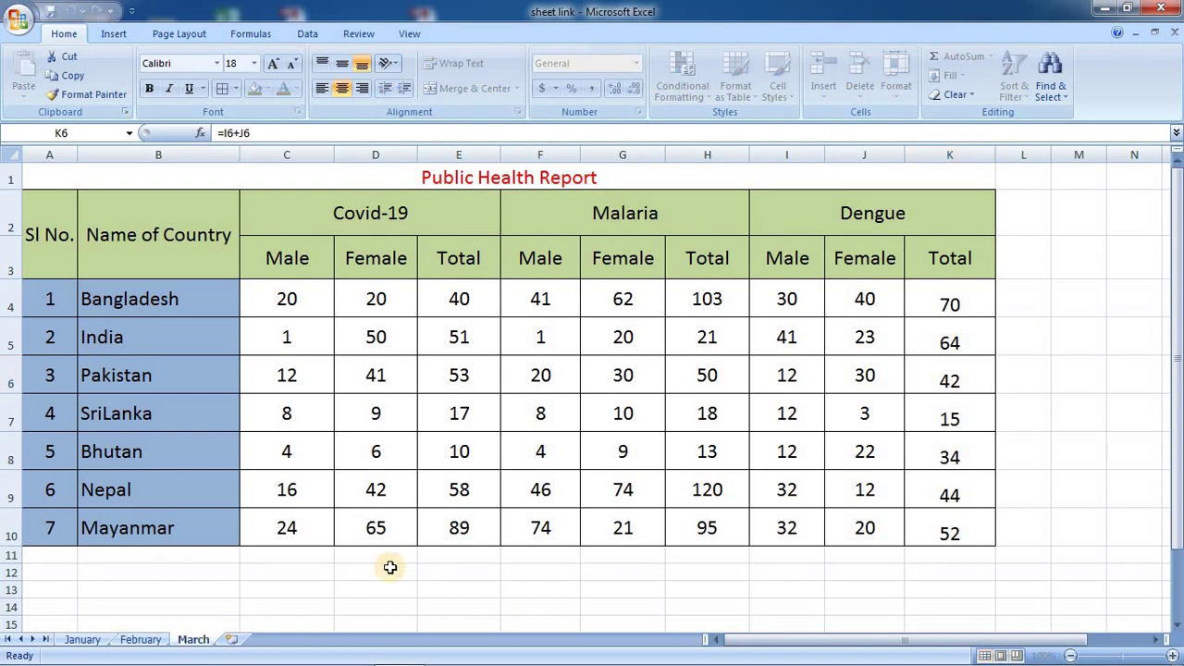
# Step: Confirm the March sheet name and glance at the January and February sheets
pyautogui.click(389, 567)
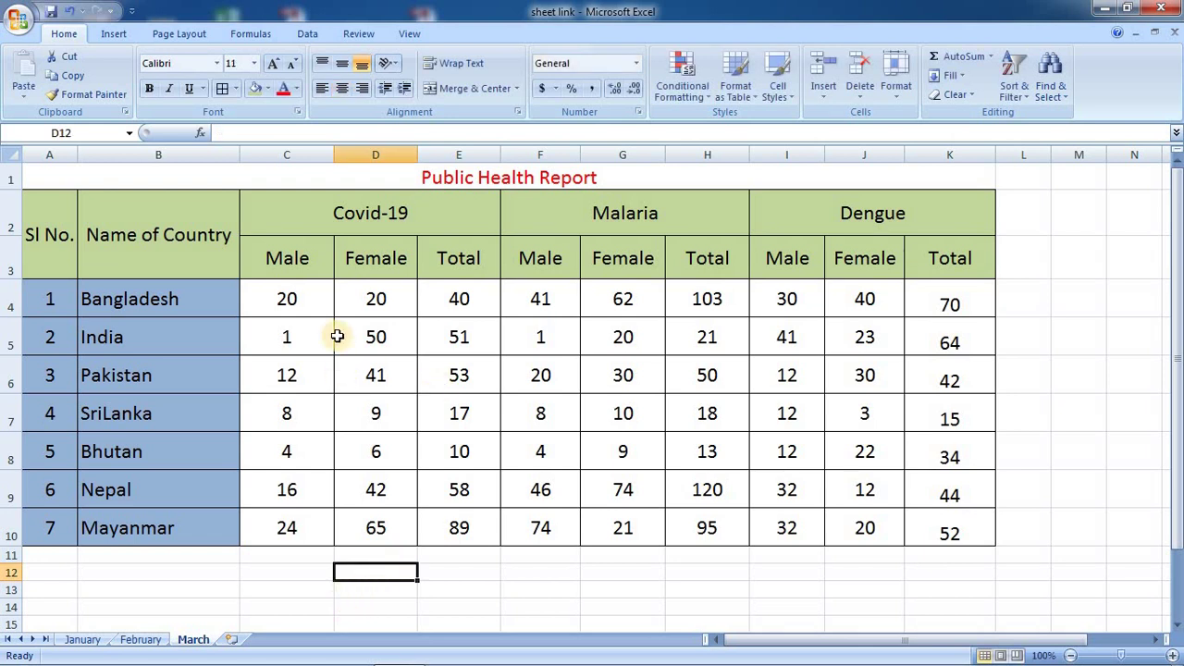
pyautogui.click(301, 296)
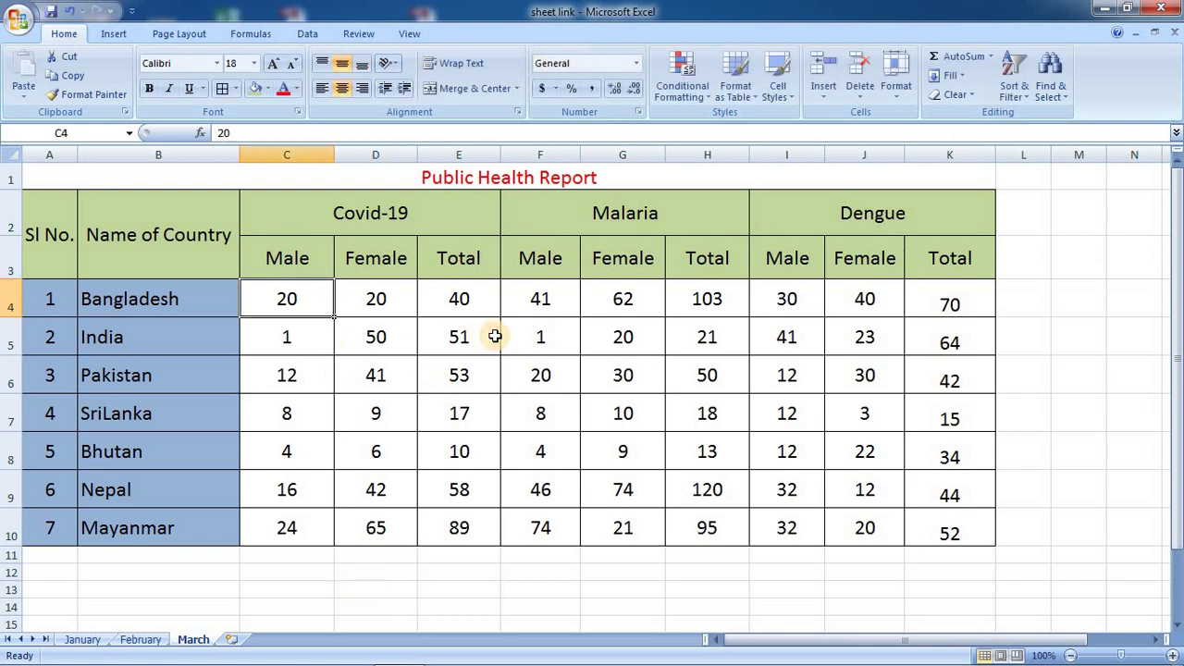
pyautogui.click(82, 639)
pyautogui.click(118, 640)
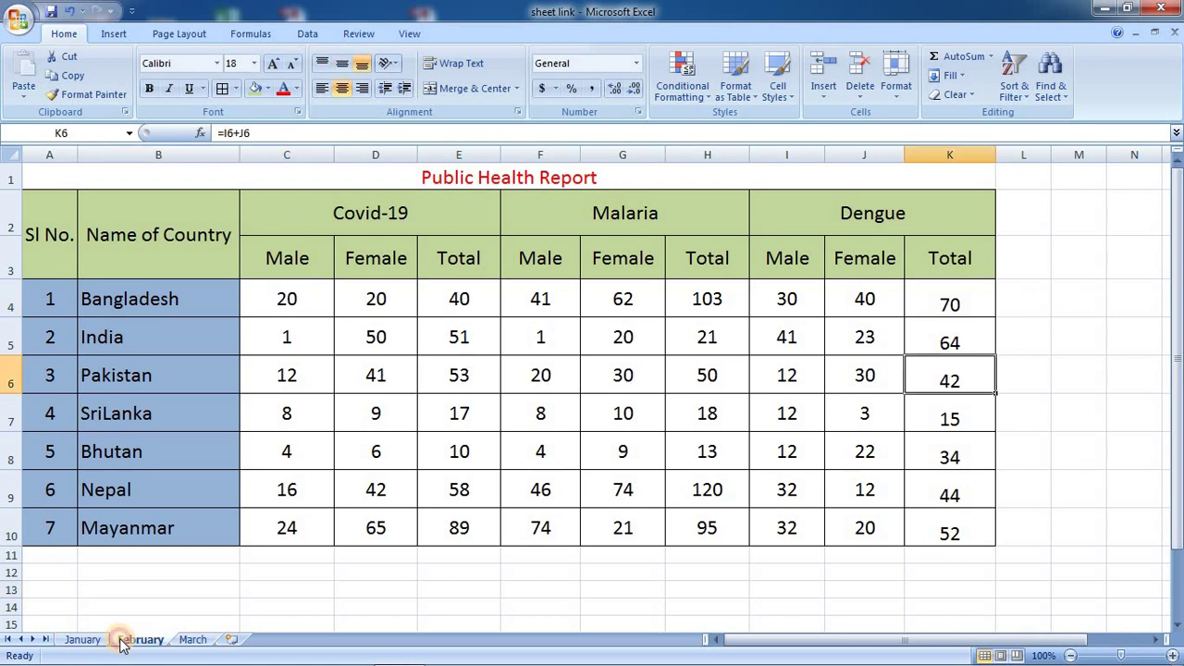
pyautogui.click(193, 639)
# Step: Enter Bangladesh's March figures 12, 40, 20, 10 and 10, restoring =F4+G4 in H4
pyautogui.write('12')
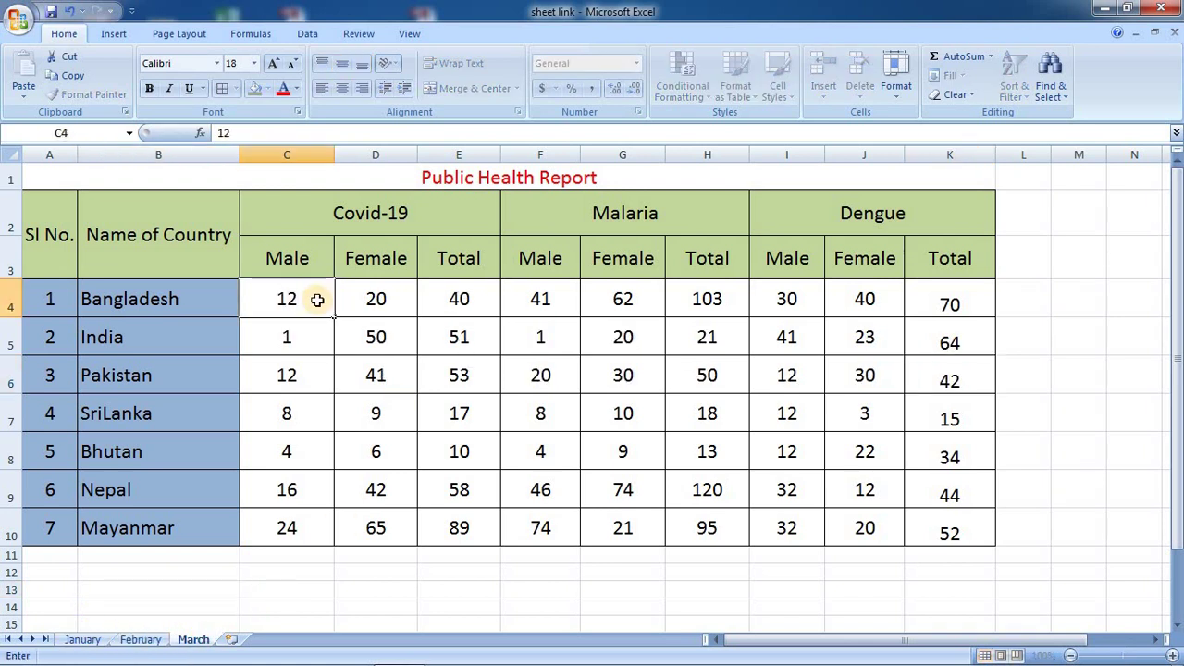
pyautogui.press('Tab')
pyautogui.write('40')
pyautogui.press('Tab')
pyautogui.press('Tab')
pyautogui.write('20')
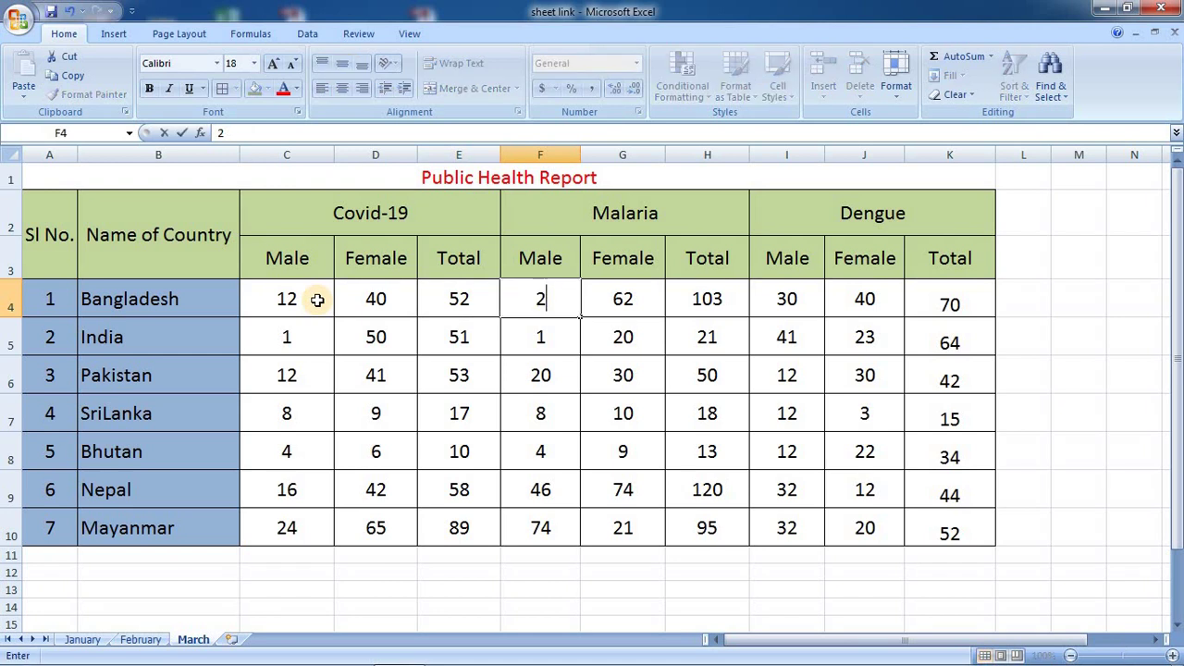
pyautogui.press('Tab')
pyautogui.write('10')
pyautogui.press('Tab')
pyautogui.write('3')
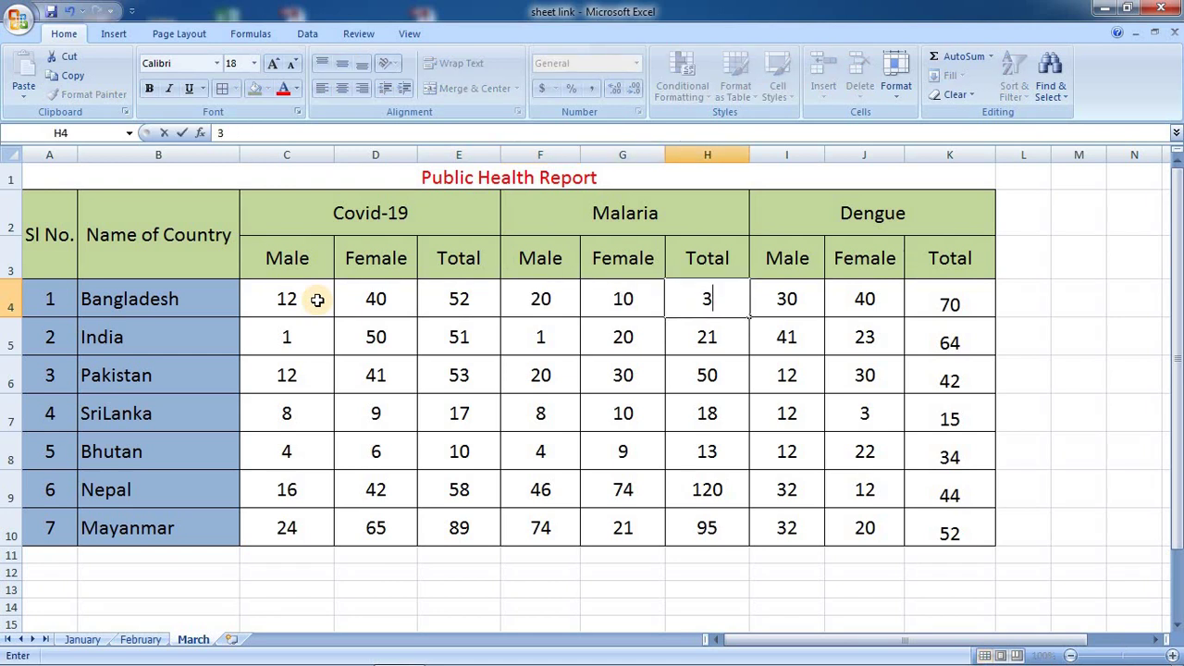
pyautogui.press('BackSpace')
pyautogui.write('=F4+G4')
pyautogui.press('Tab')
pyautogui.press('Tab')
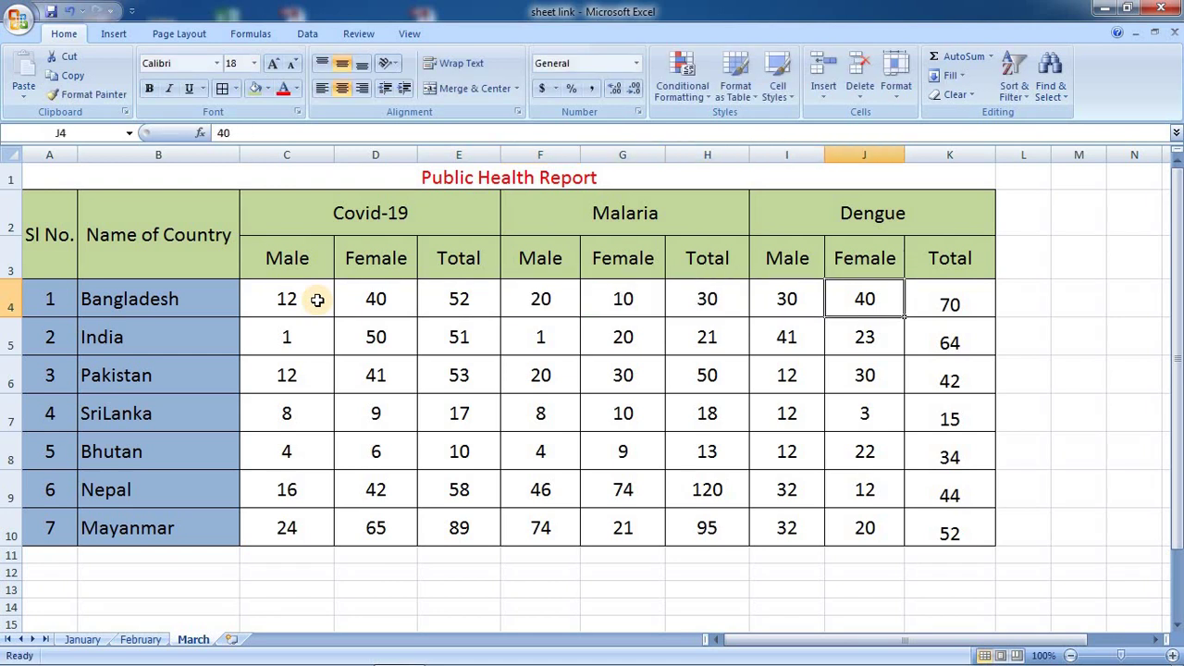
pyautogui.write('10')
pyautogui.press('Return')
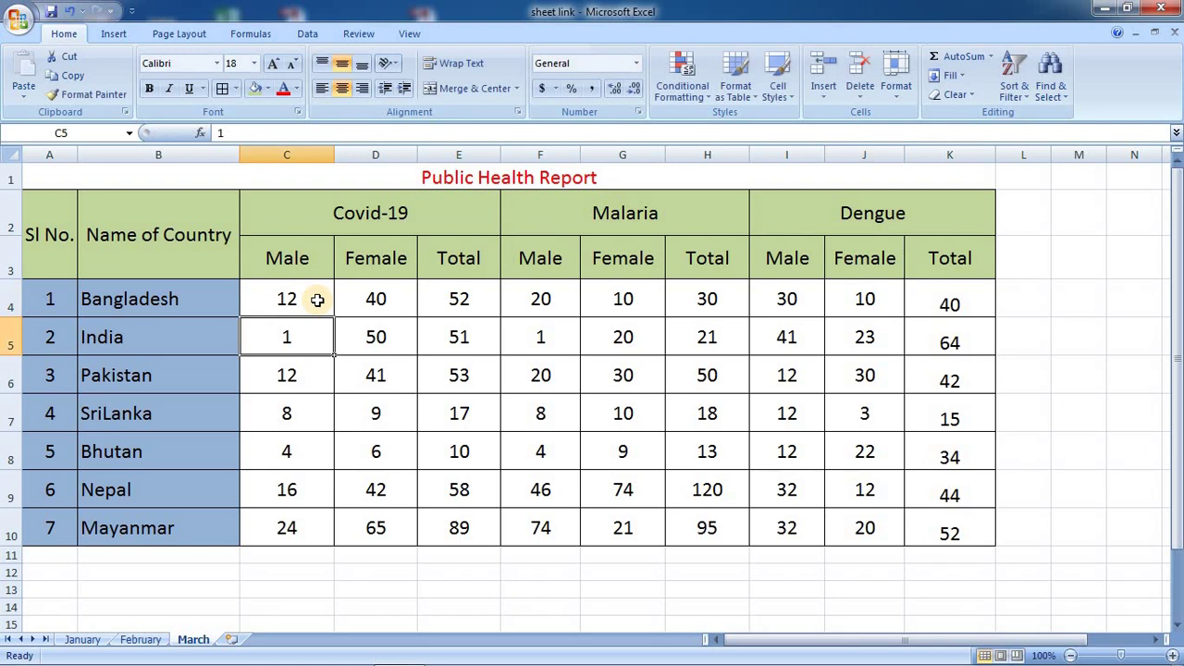
# Step: Enter India's Covid-19 20 and 41 and Malaria 20 and 30, restoring =C5+D5 in E5
pyautogui.write('20')
pyautogui.press('Tab')
pyautogui.write('41')
pyautogui.press('Tab')
pyautogui.write('30')
pyautogui.press('Tab')
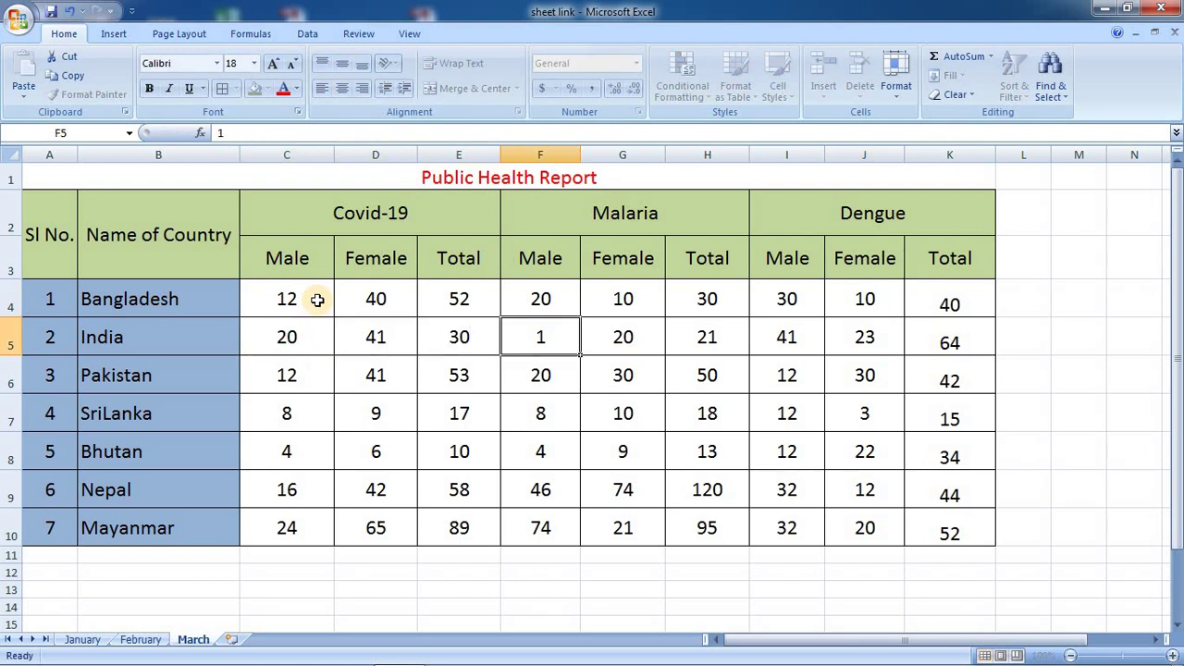
pyautogui.press('Left')
pyautogui.write('=C5+D5')
pyautogui.hotkey('ctrl', 'Return')
pyautogui.press('Tab')
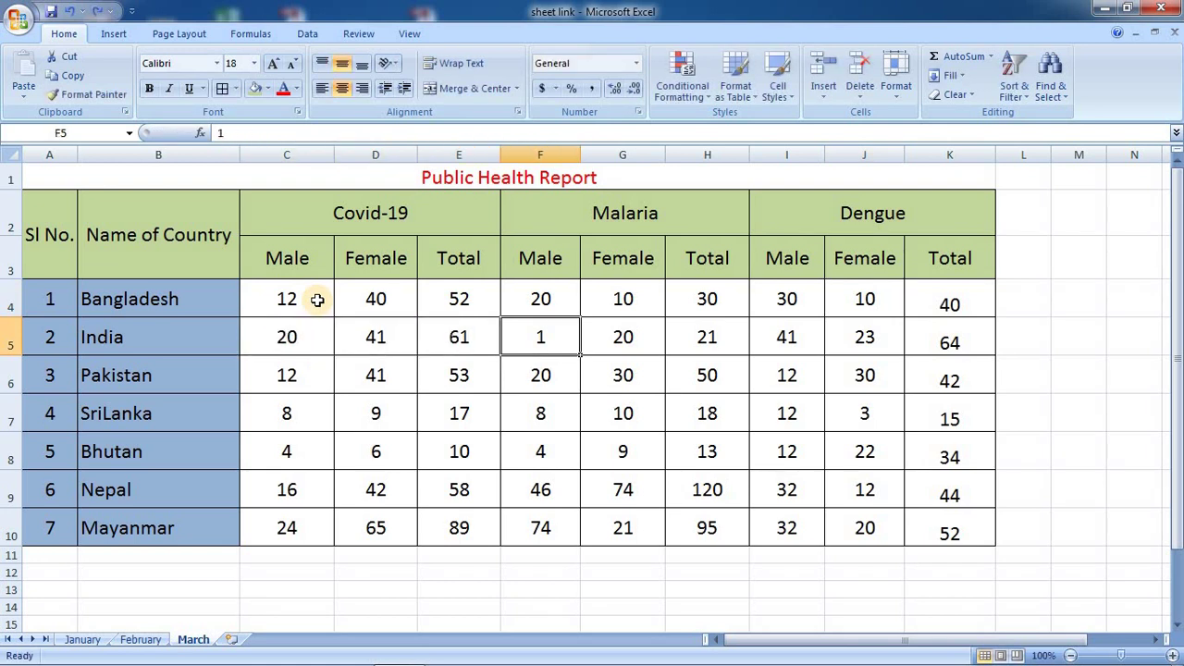
pyautogui.write('20')
pyautogui.press('Tab')
pyautogui.write('30')
pyautogui.press('Return')
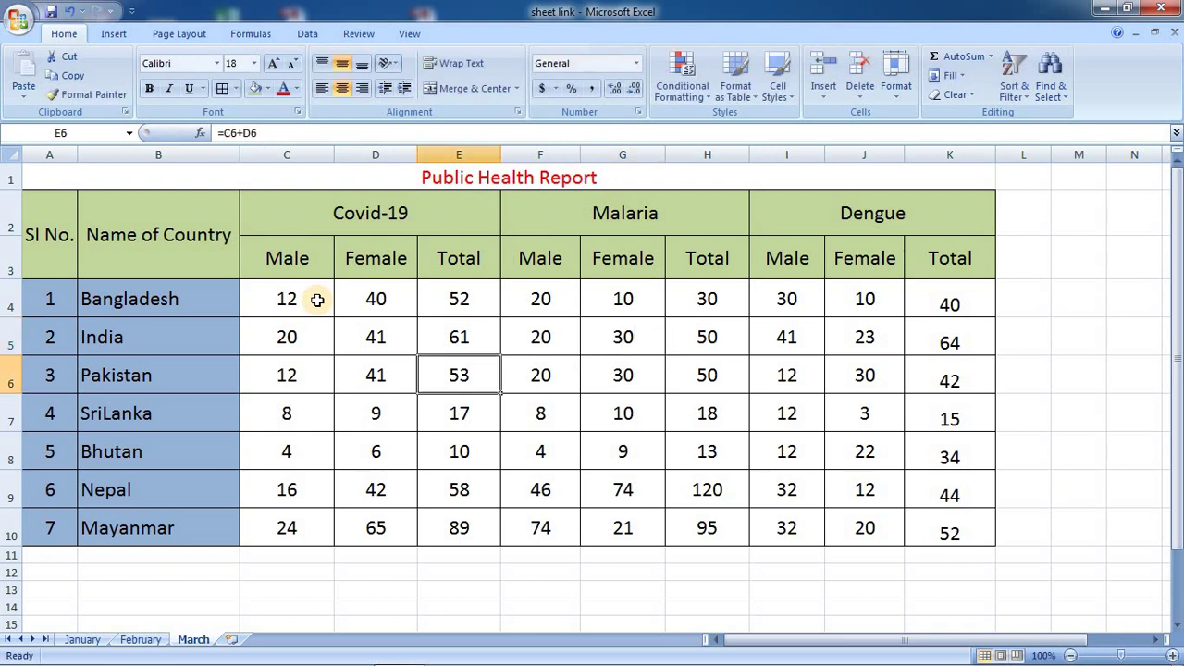
# Step: Enter SriLanka's Covid-19 figures 4 and 5
pyautogui.press('Down')
pyautogui.press('Left')
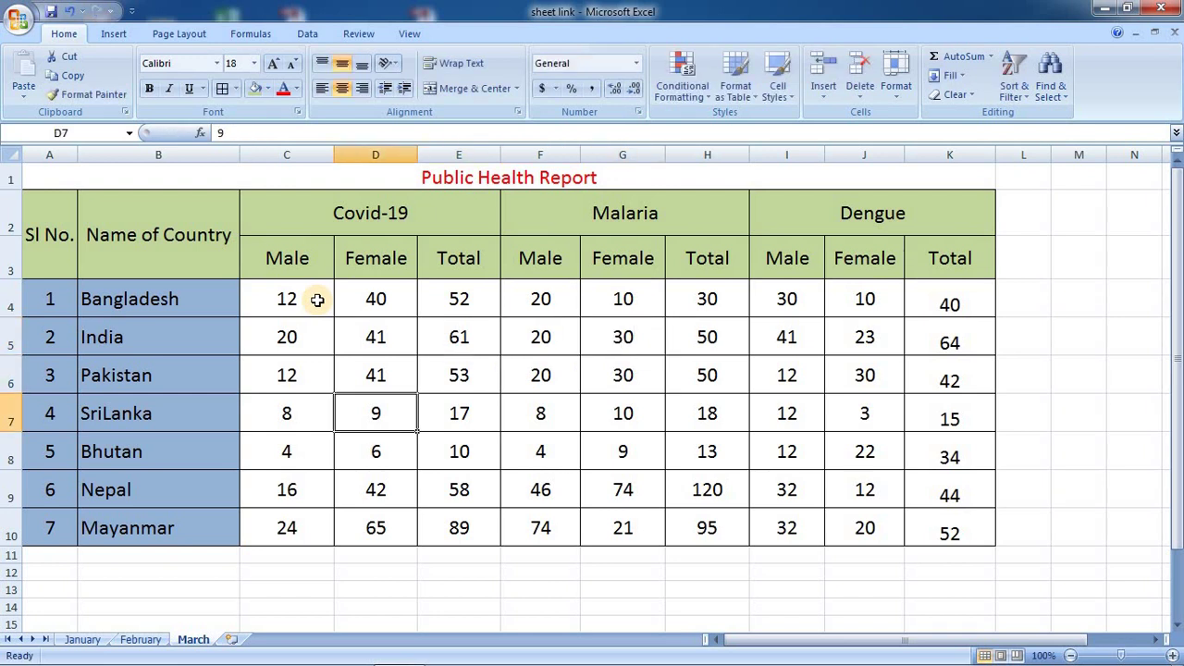
pyautogui.press('Left')
pyautogui.write('4')
pyautogui.press('Tab')
pyautogui.write('5')
pyautogui.press('Tab')
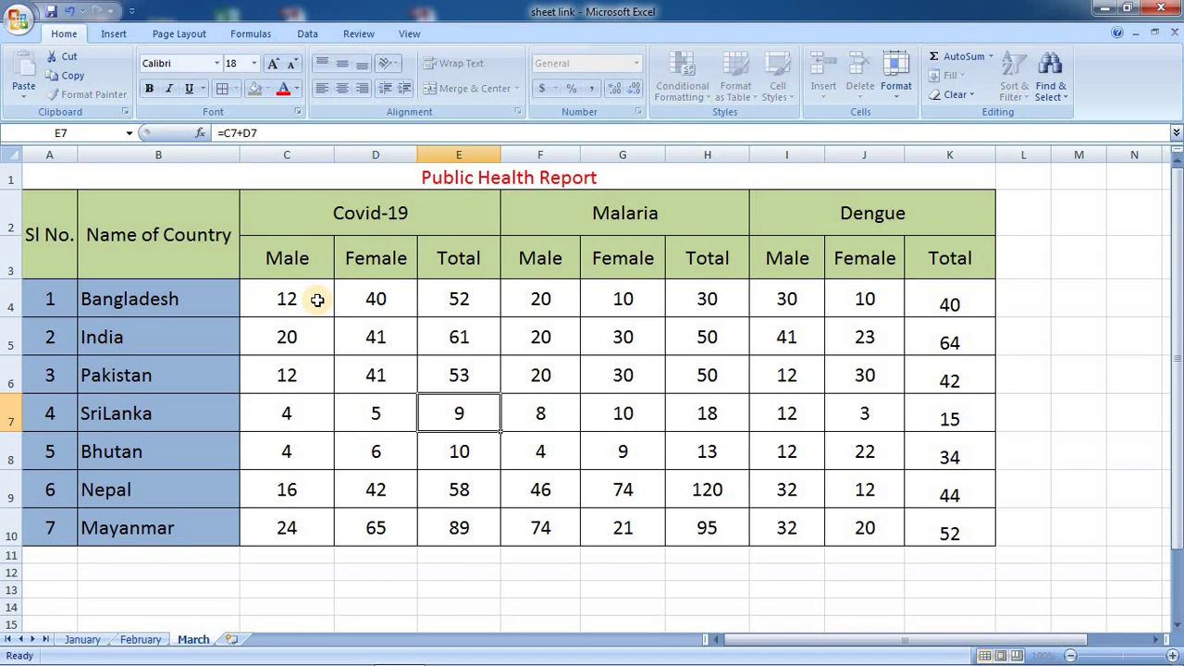
pyautogui.press('Tab')
pyautogui.press('Tab')
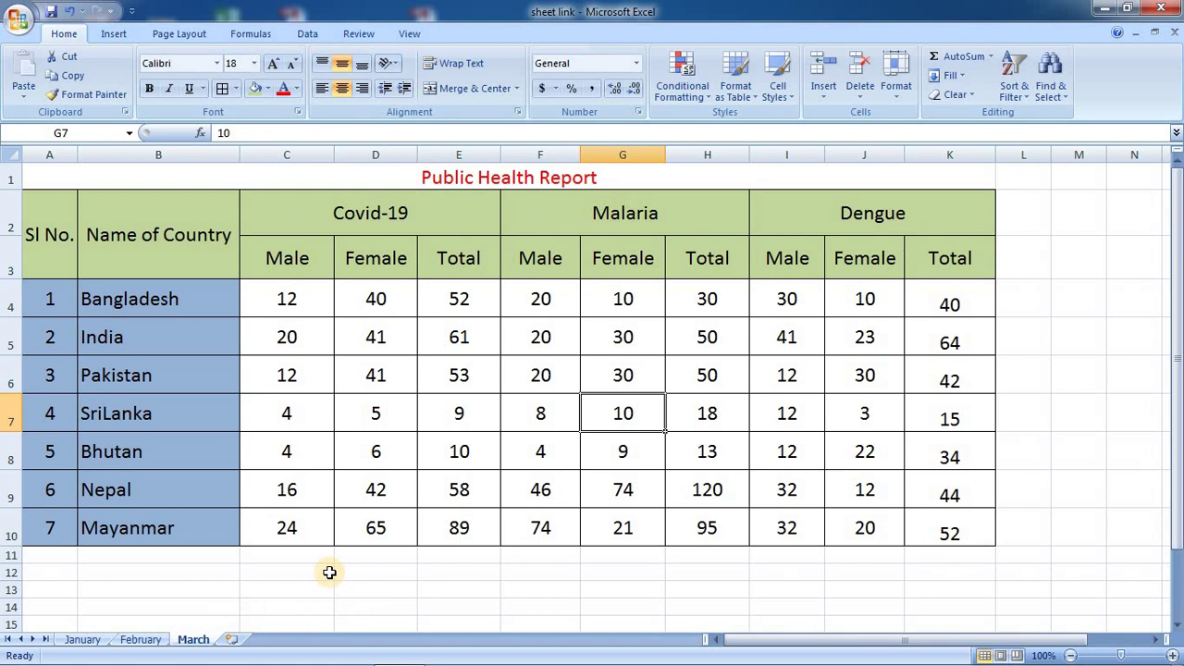
# Step: Duplicate the March sheet as March (2) by Ctrl-dragging its tab
pyautogui.rightClick(197, 639)
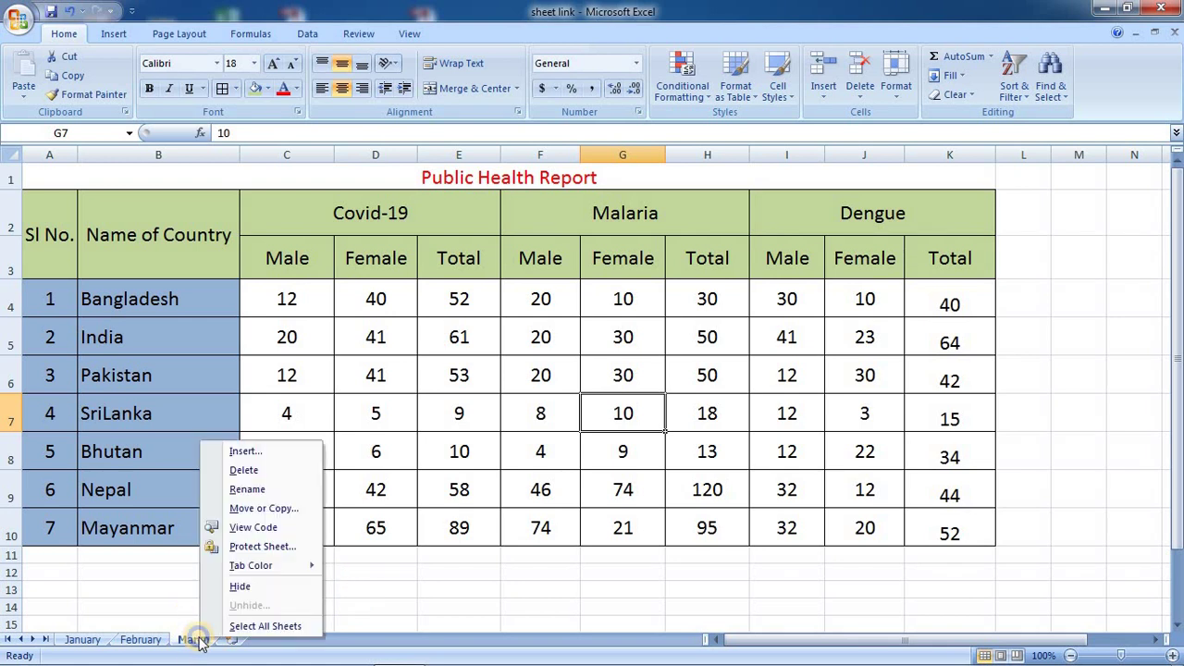
pyautogui.click(259, 509)
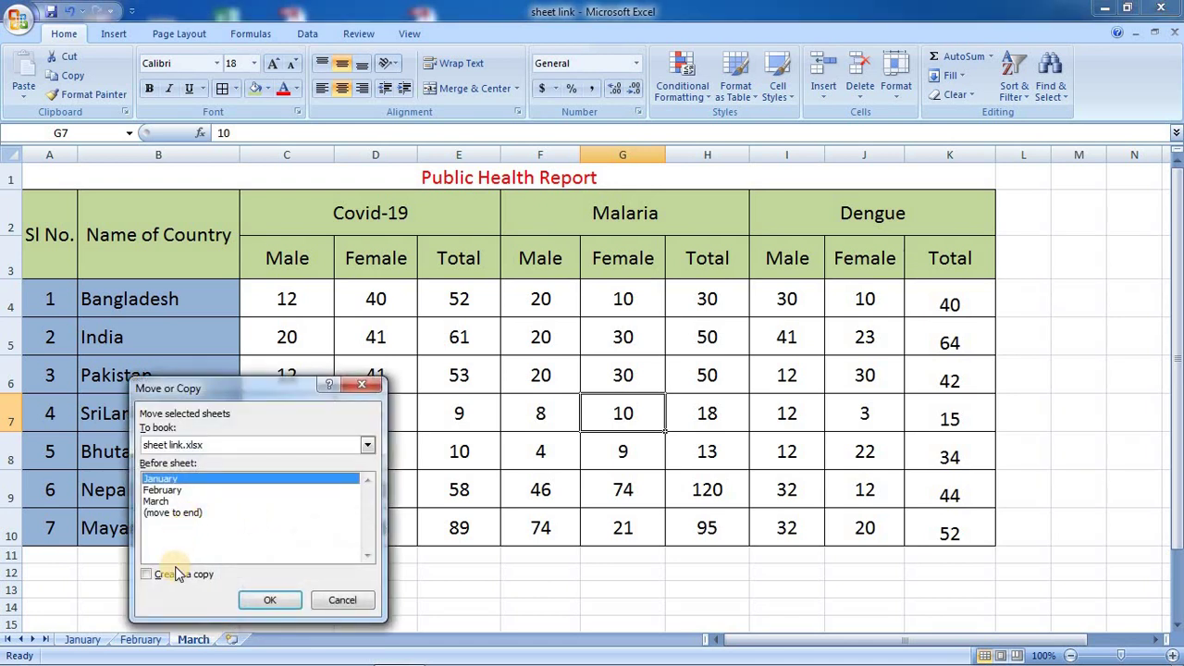
pyautogui.click(362, 384)
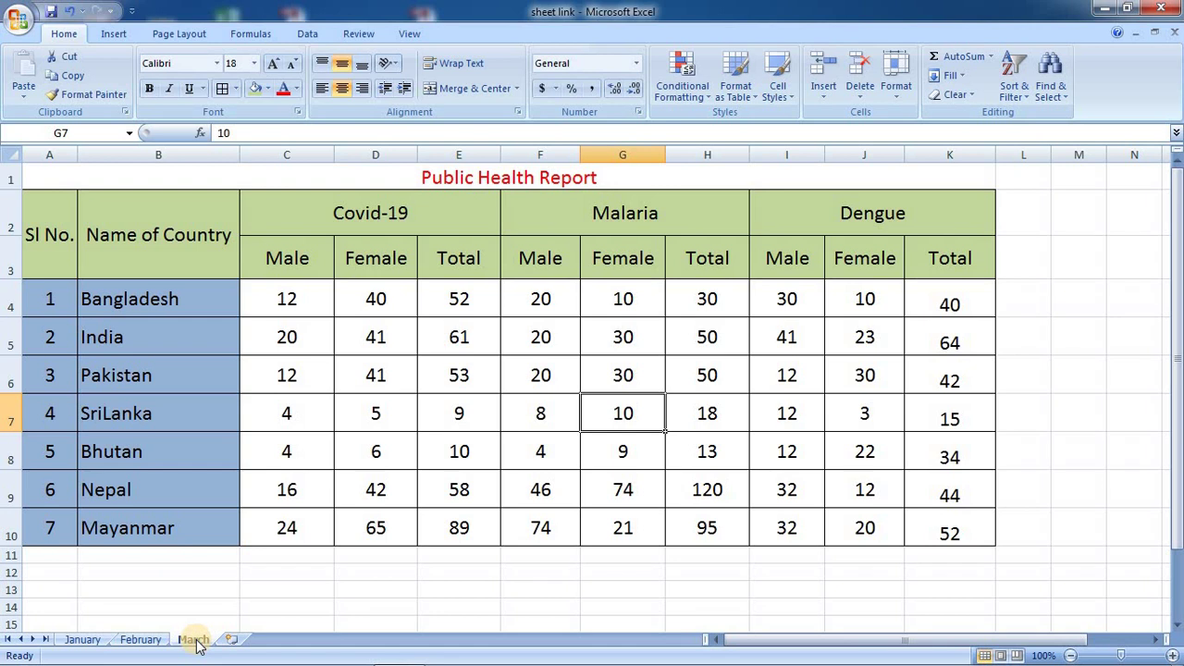
pyautogui.moveTo(196, 645); pyautogui.dragTo(236, 645)
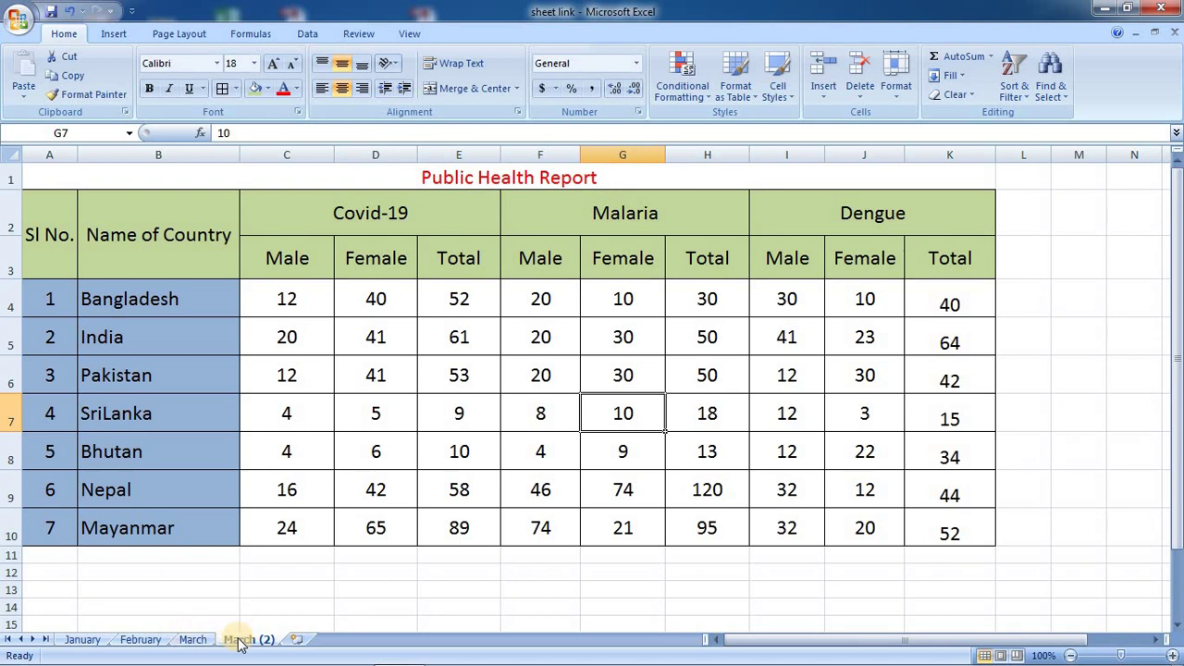
# Step: Rename March (2) to April, then duplicate it and name the copy May
pyautogui.doubleClick(238, 640)
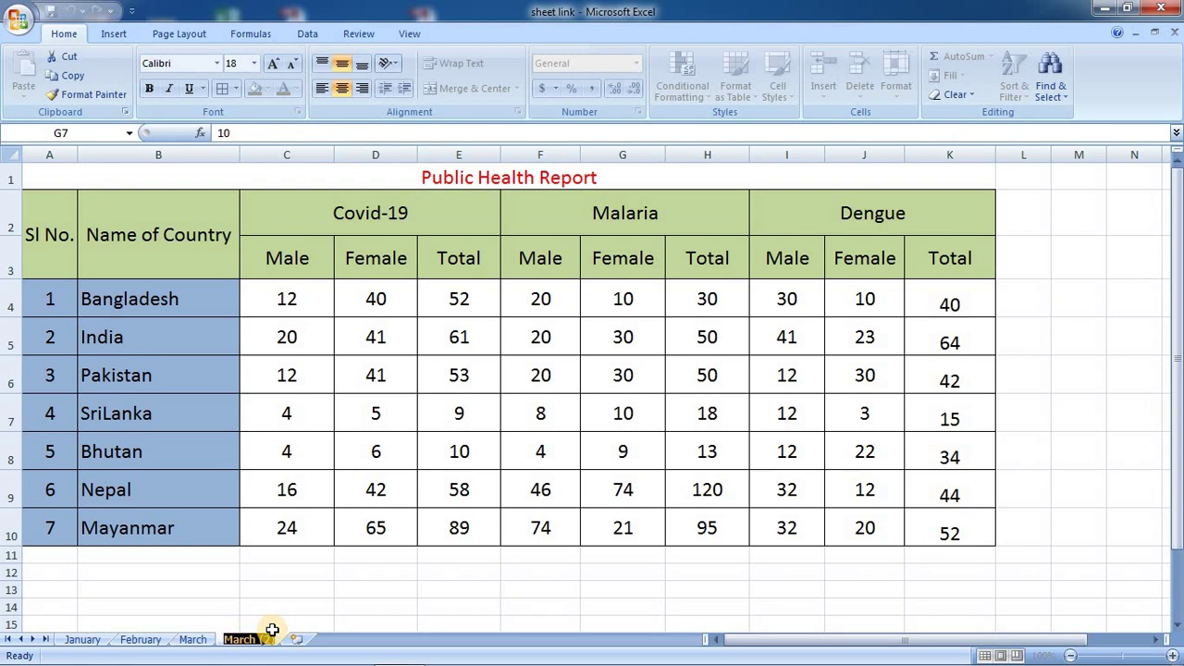
pyautogui.write('April')
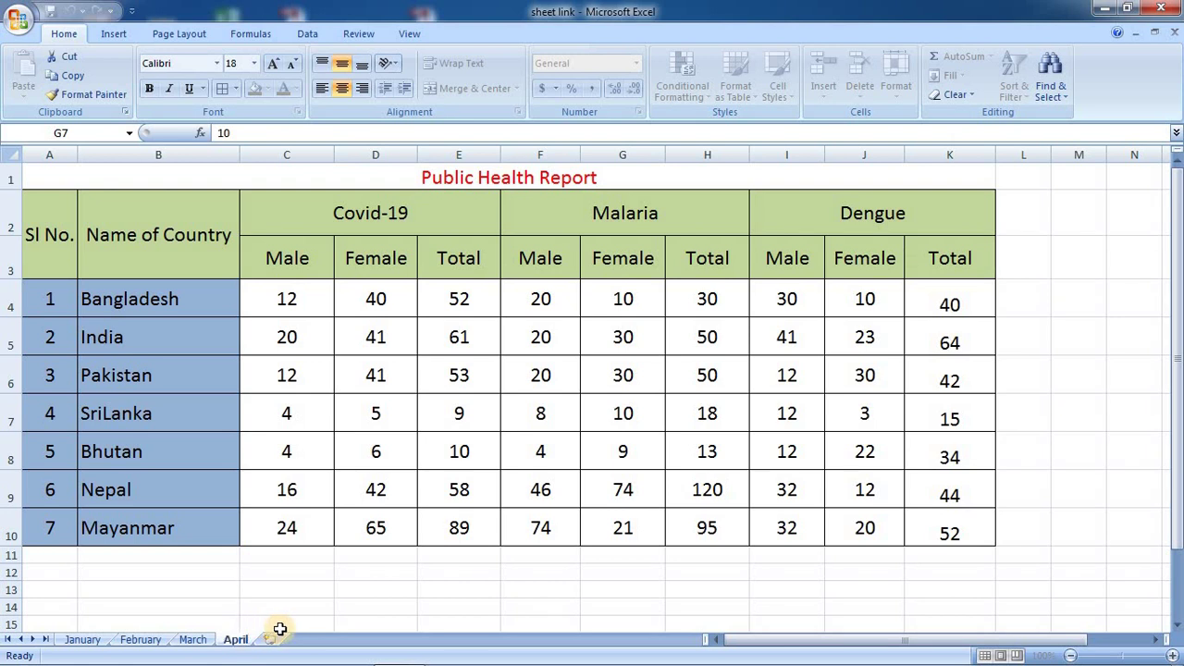
pyautogui.click(276, 607)
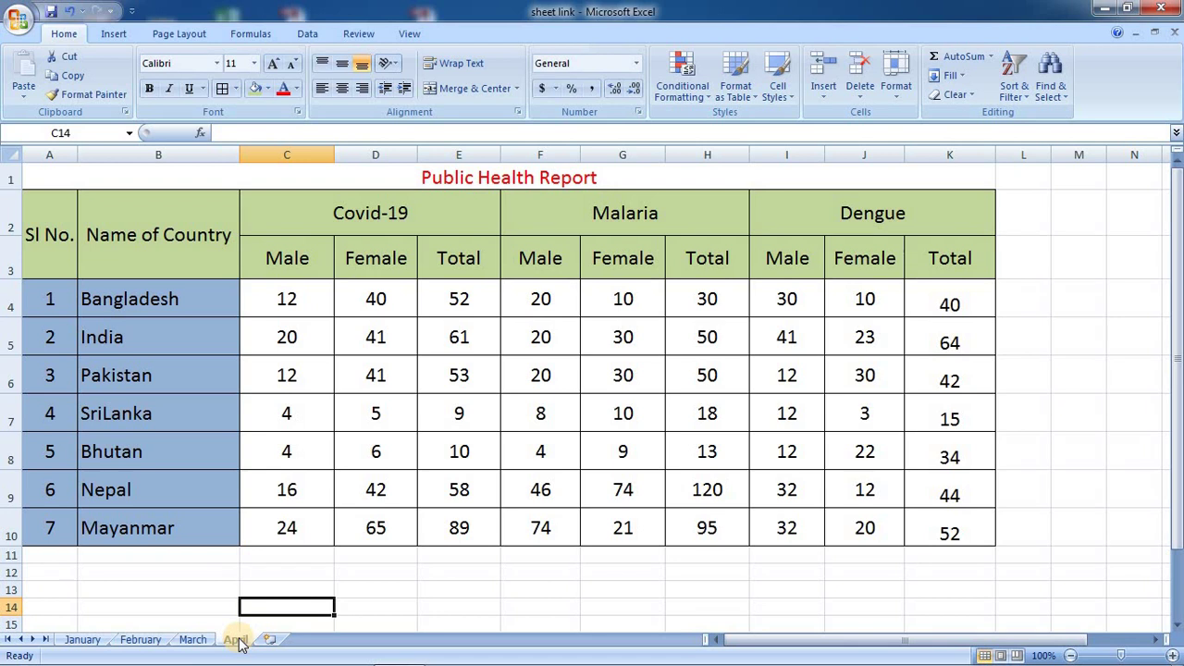
pyautogui.moveTo(238, 638); pyautogui.dragTo(278, 639)
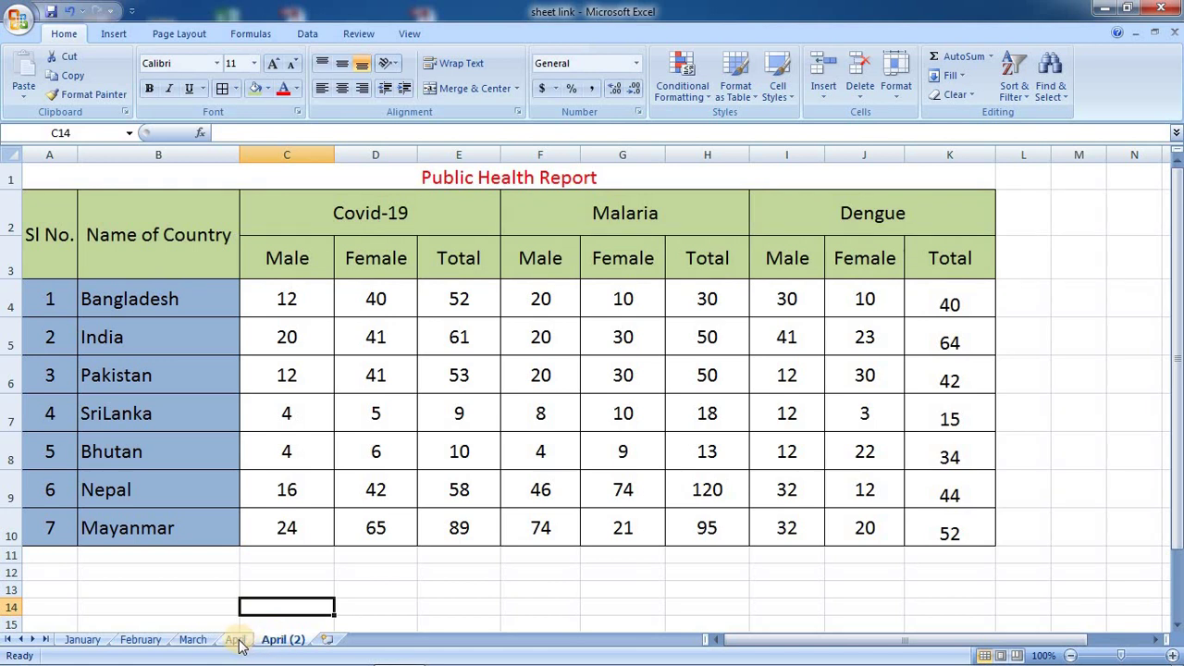
pyautogui.doubleClick(295, 641)
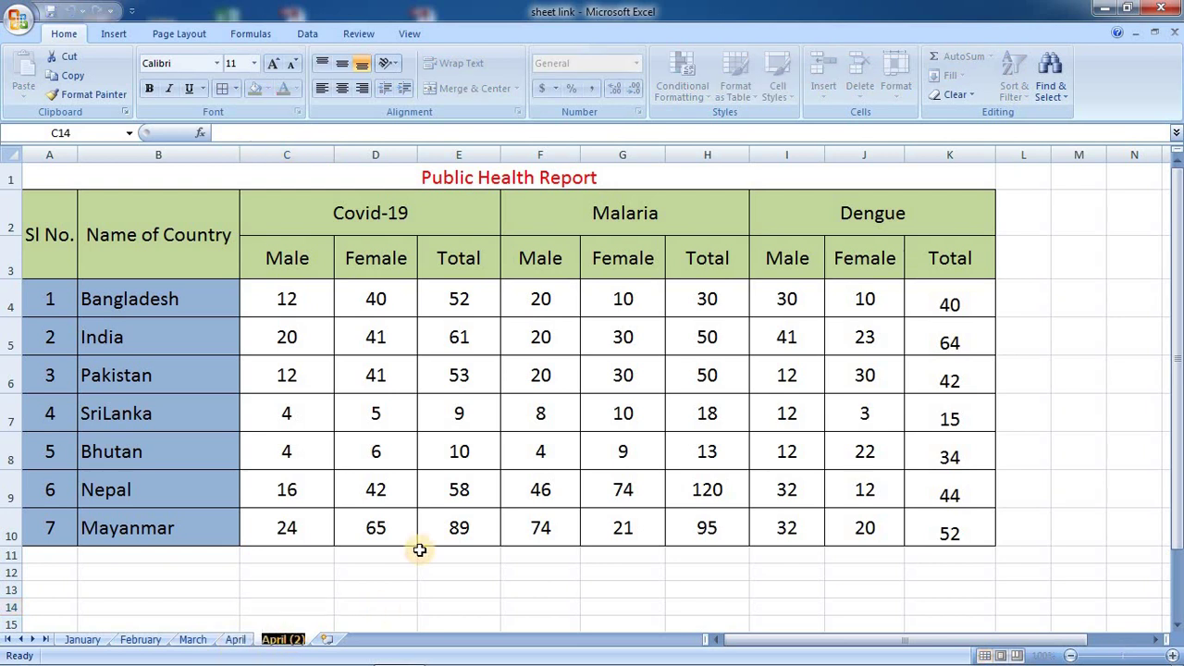
pyautogui.write('May')
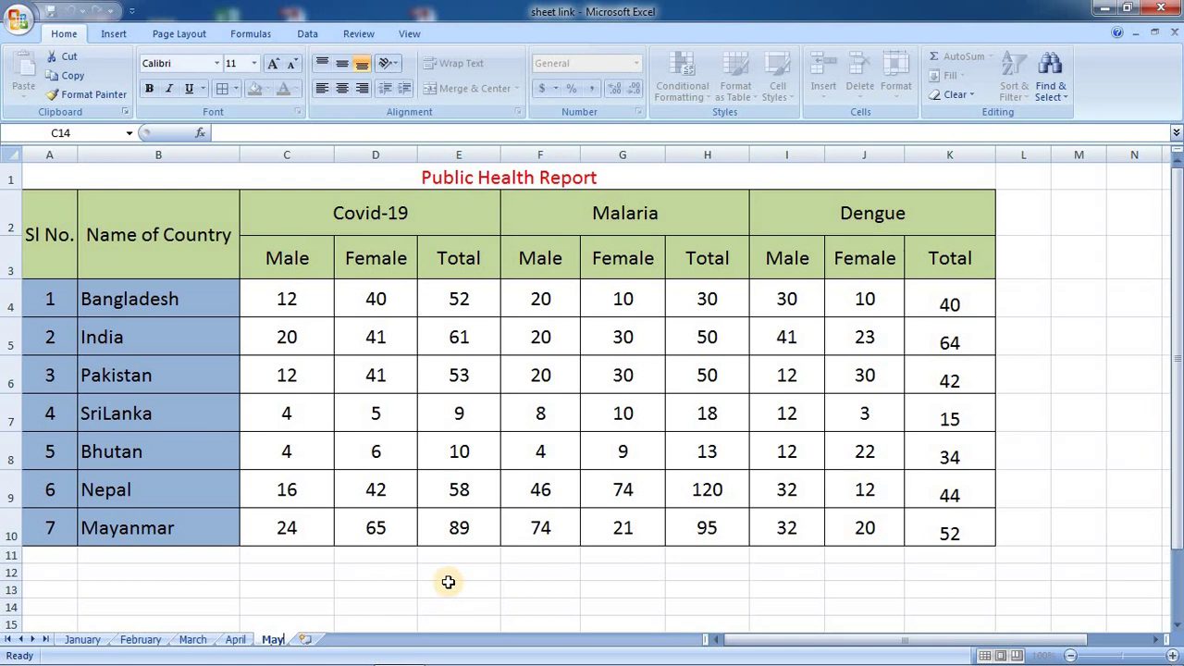
pyautogui.press('Return')
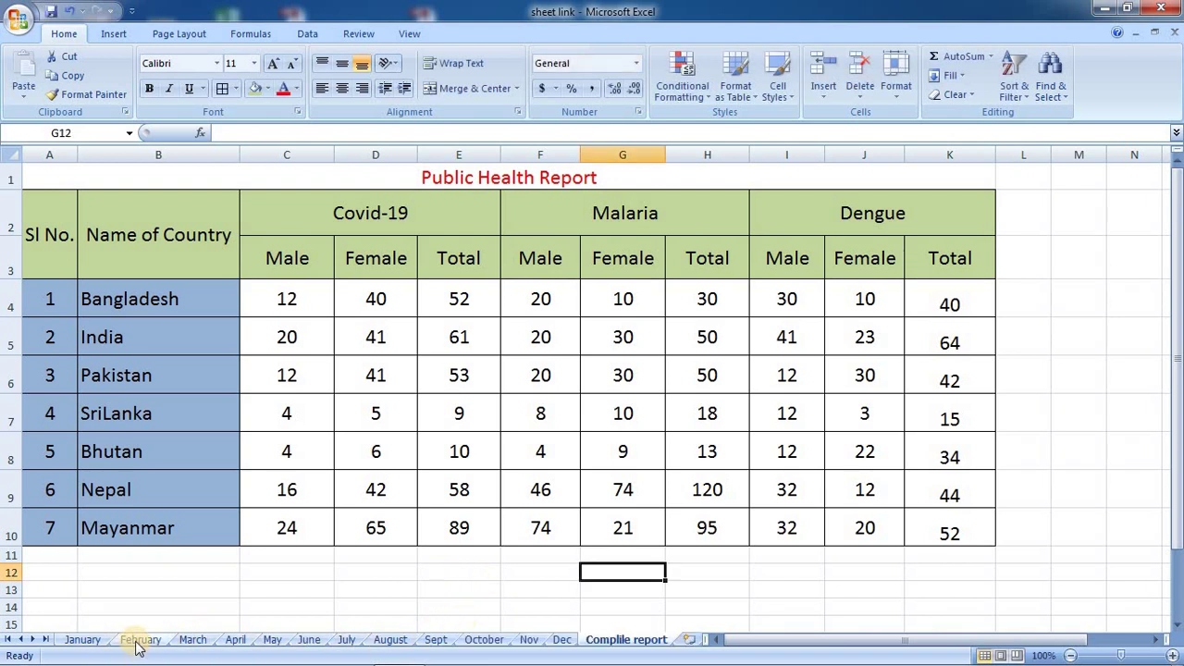
# Step: Review the March, June, July, August, Sept, October and Dec sheets, then return to Compile report
pyautogui.click(192, 641)
pyautogui.click(305, 641)
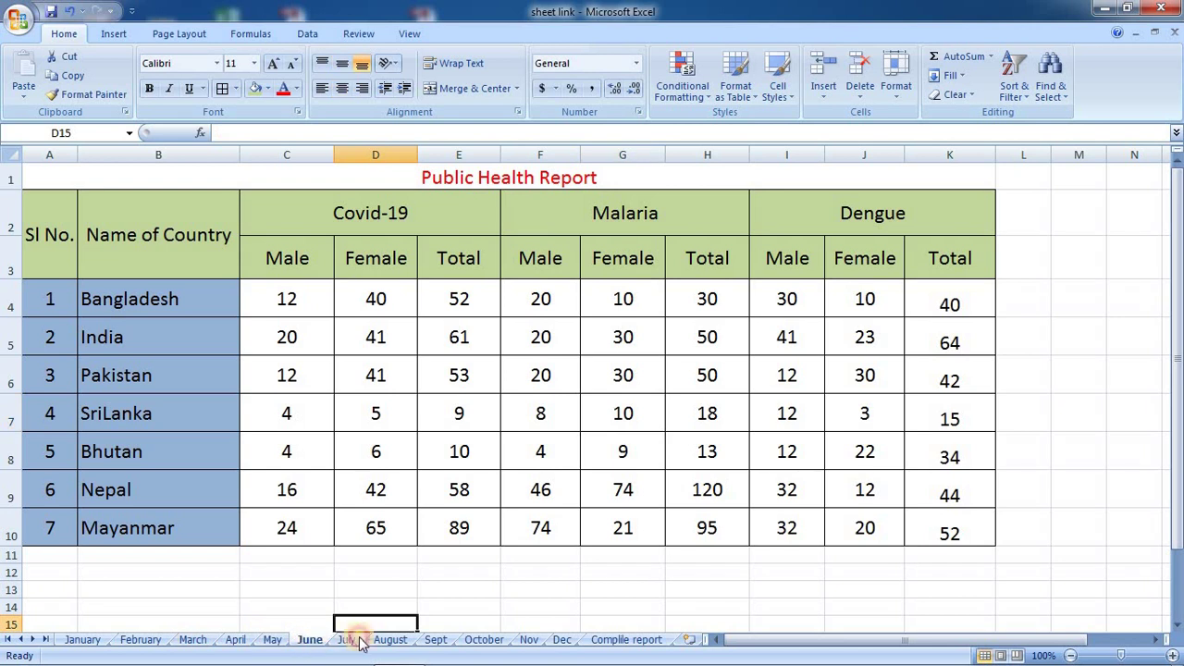
pyautogui.click(346, 641)
pyautogui.click(389, 641)
pyautogui.click(436, 641)
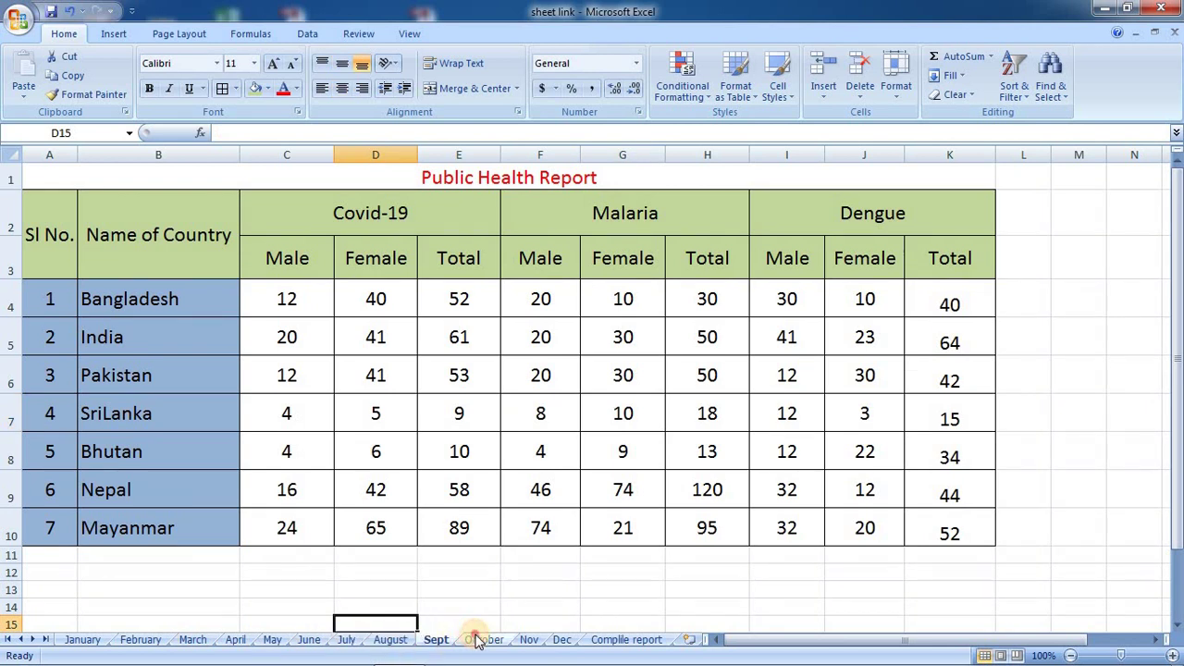
pyautogui.click(484, 640)
pyautogui.click(562, 640)
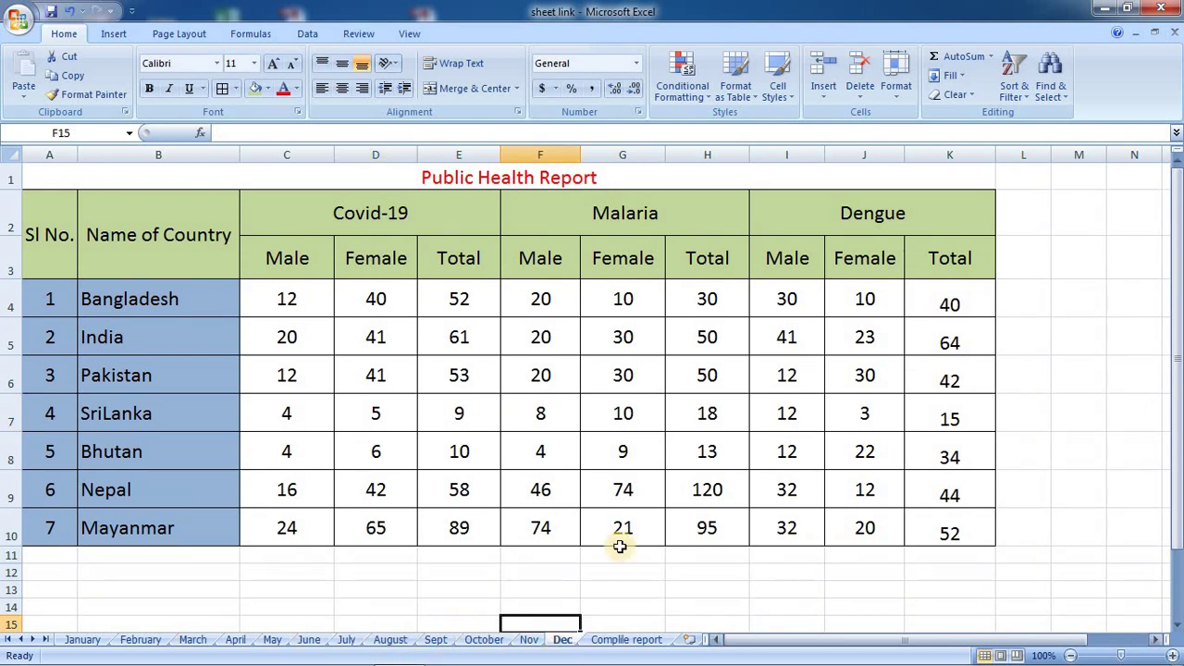
pyautogui.click(627, 641)
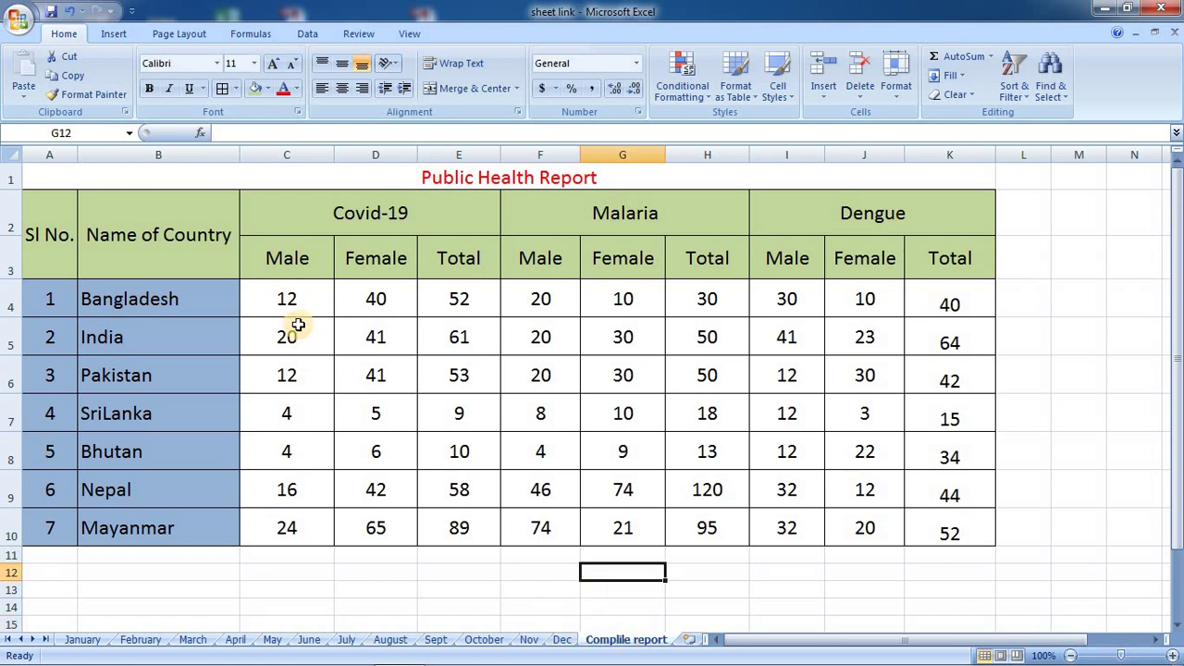
# Step: Clear the Covid-19, Malaria and Dengue Male/Female figures and all Total formulas
pyautogui.moveTo(301, 308); pyautogui.dragTo(393, 527)
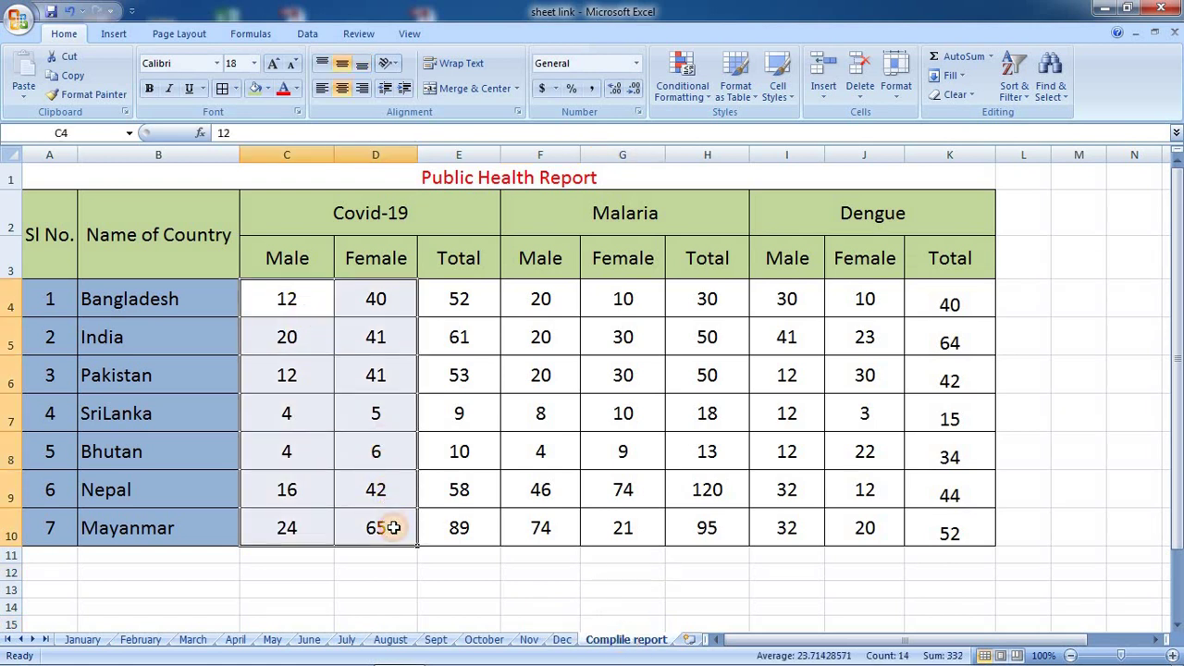
pyautogui.press('Delete')
pyautogui.moveTo(547, 297); pyautogui.dragTo(619, 521)
pyautogui.press('Delete')
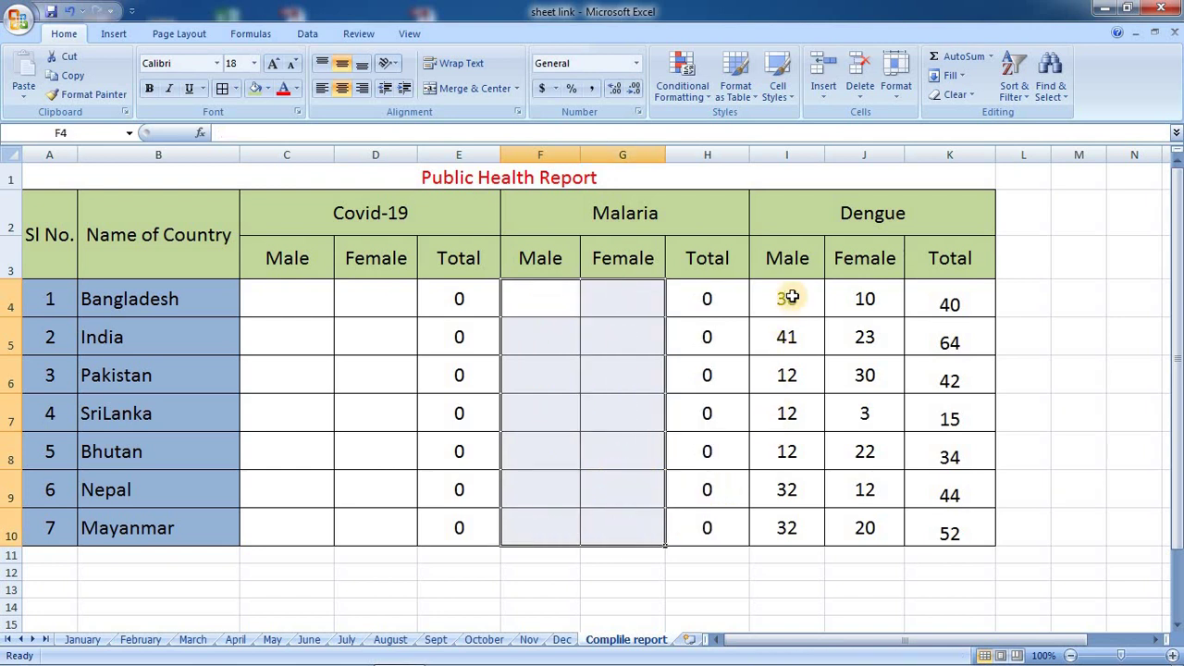
pyautogui.moveTo(785, 293); pyautogui.dragTo(867, 529)
pyautogui.press('Delete')
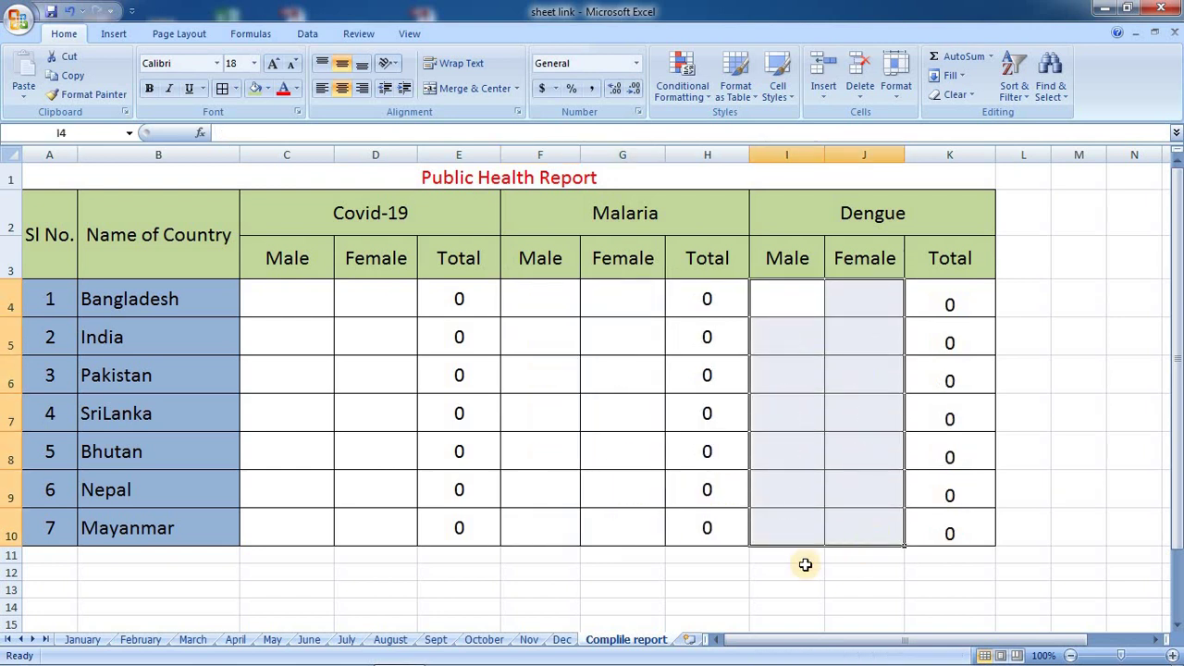
pyautogui.moveTo(472, 297); pyautogui.dragTo(952, 528)
pyautogui.press('Delete')
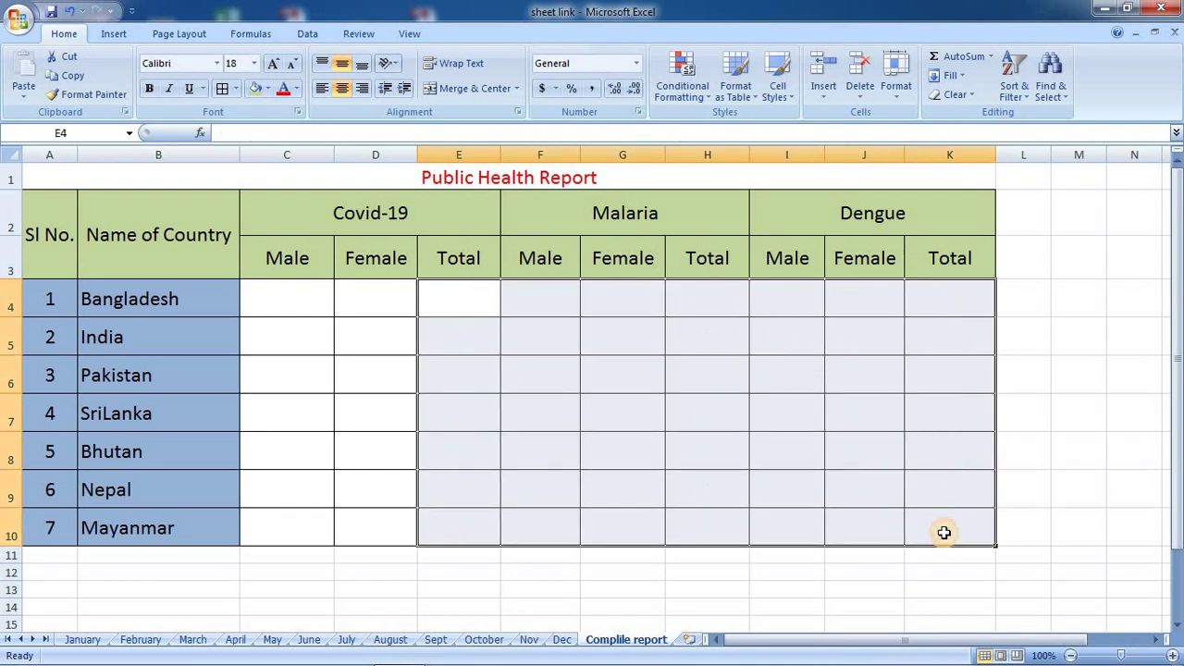
pyautogui.click(558, 592)
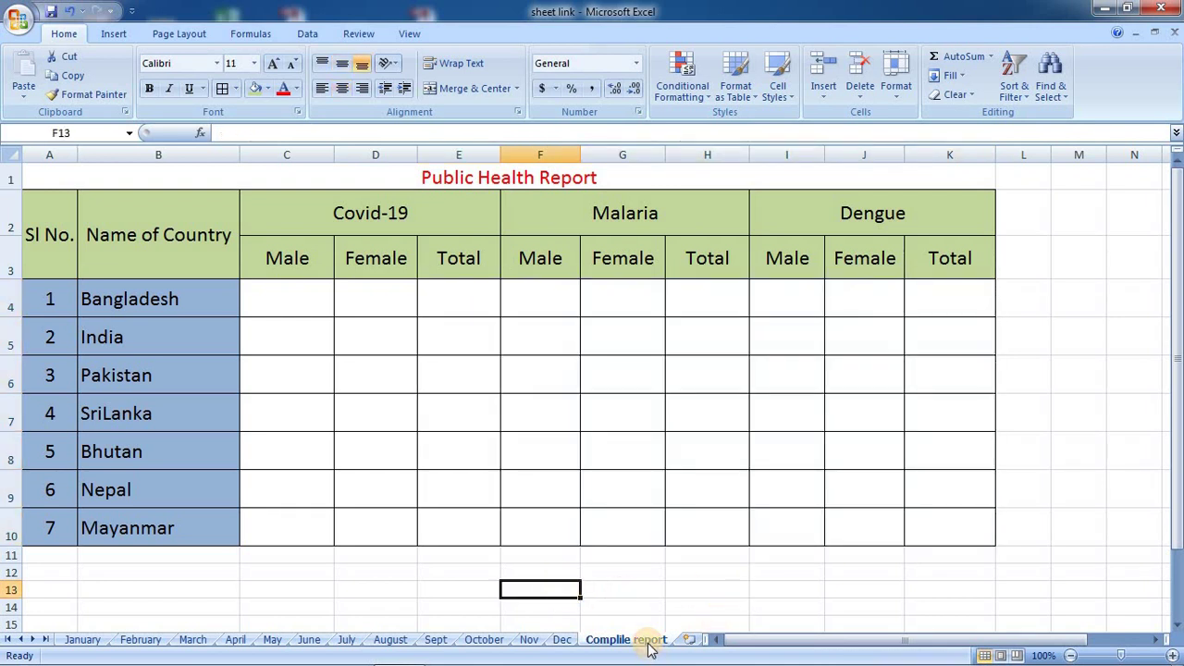
pyautogui.click(81, 640)
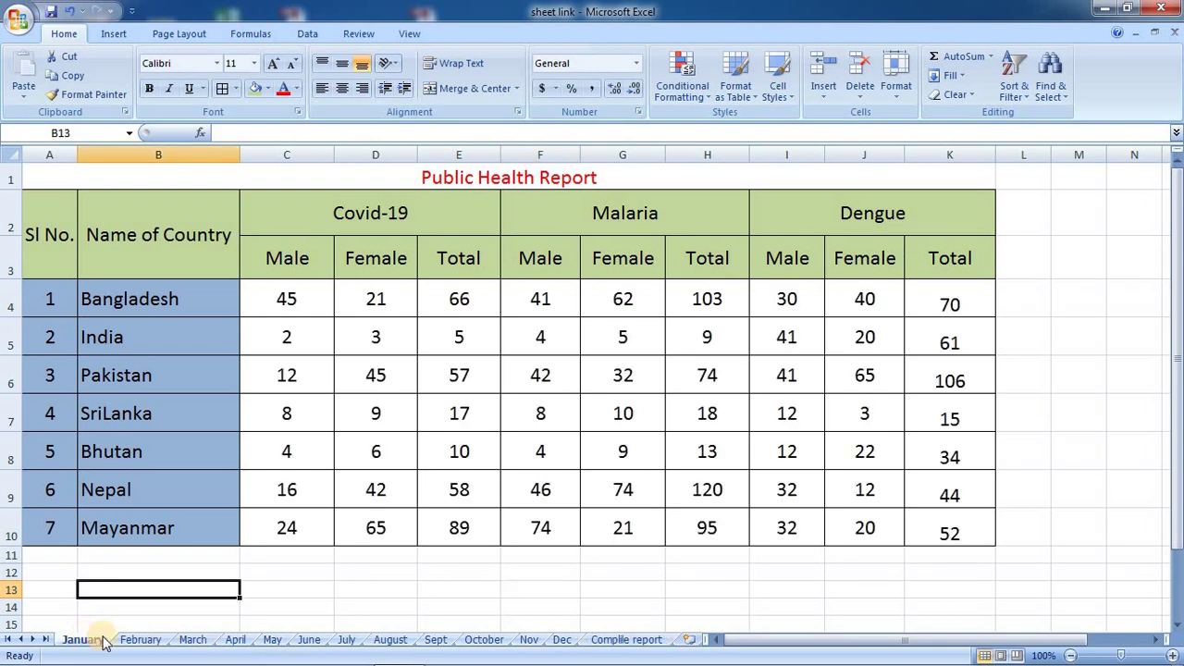
pyautogui.click(141, 639)
pyautogui.click(193, 639)
pyautogui.click(235, 639)
pyautogui.click(273, 641)
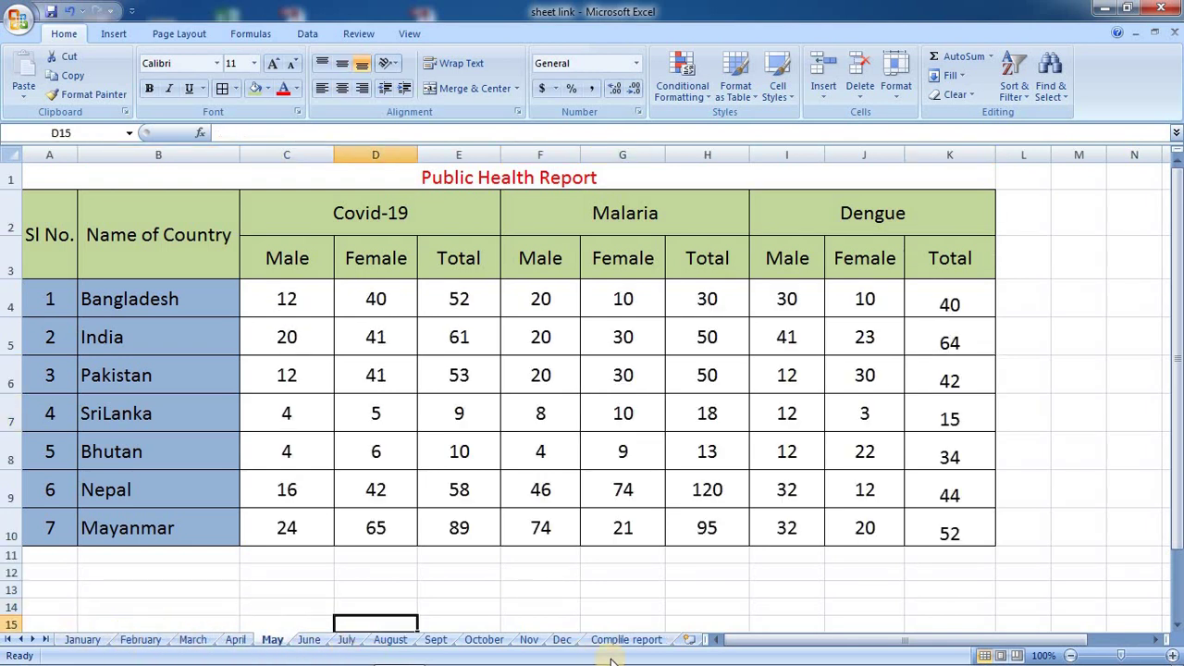
pyautogui.click(565, 640)
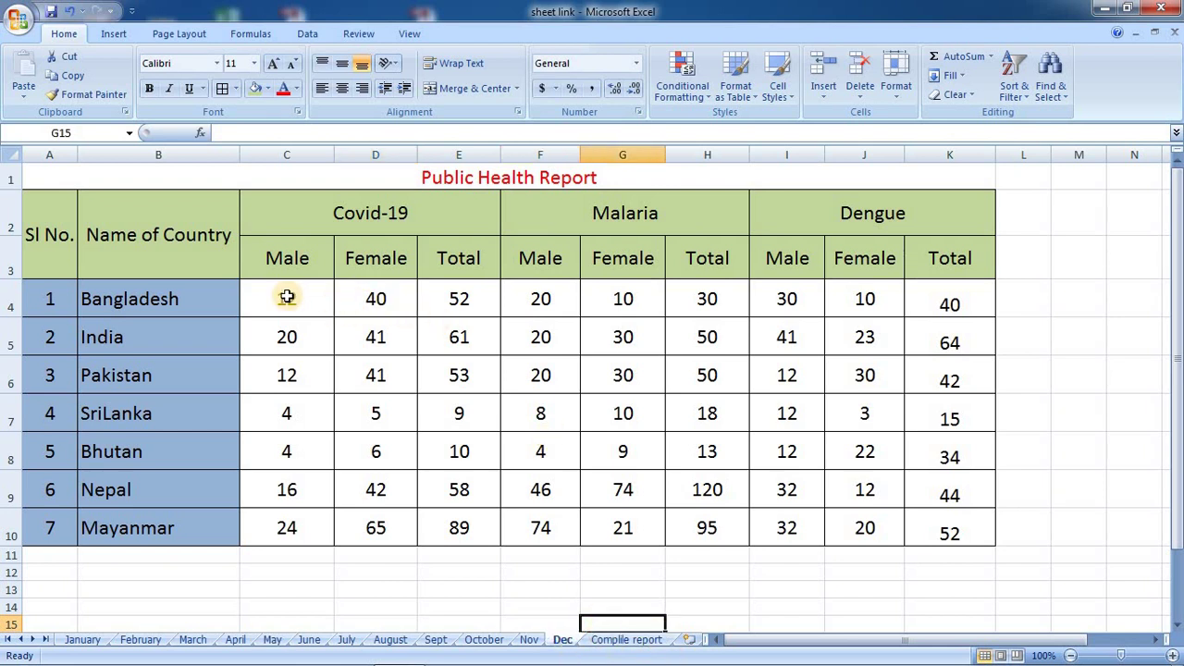
pyautogui.click(616, 640)
pyautogui.click(291, 307)
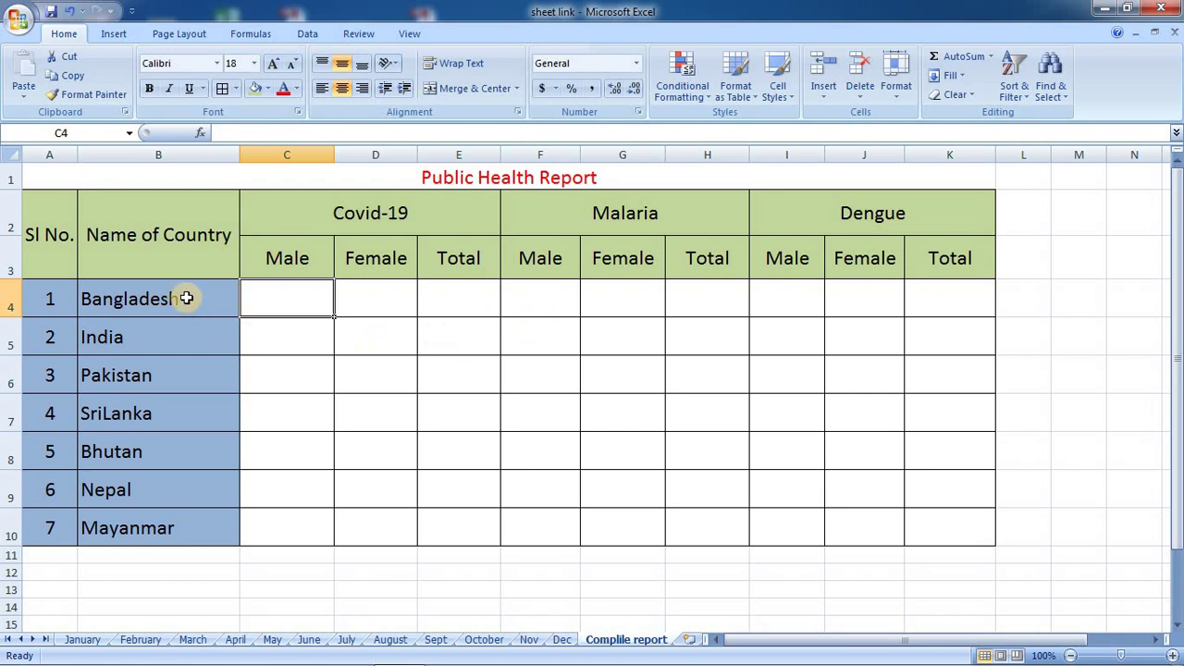
pyautogui.click(153, 300)
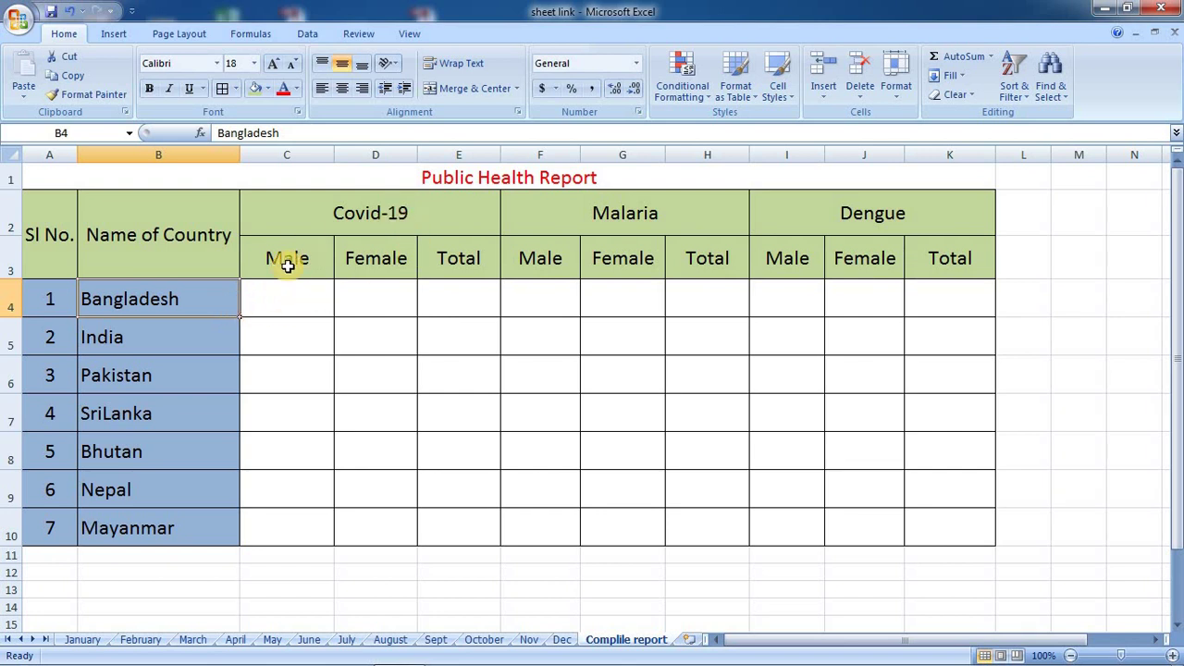
pyautogui.click(373, 293)
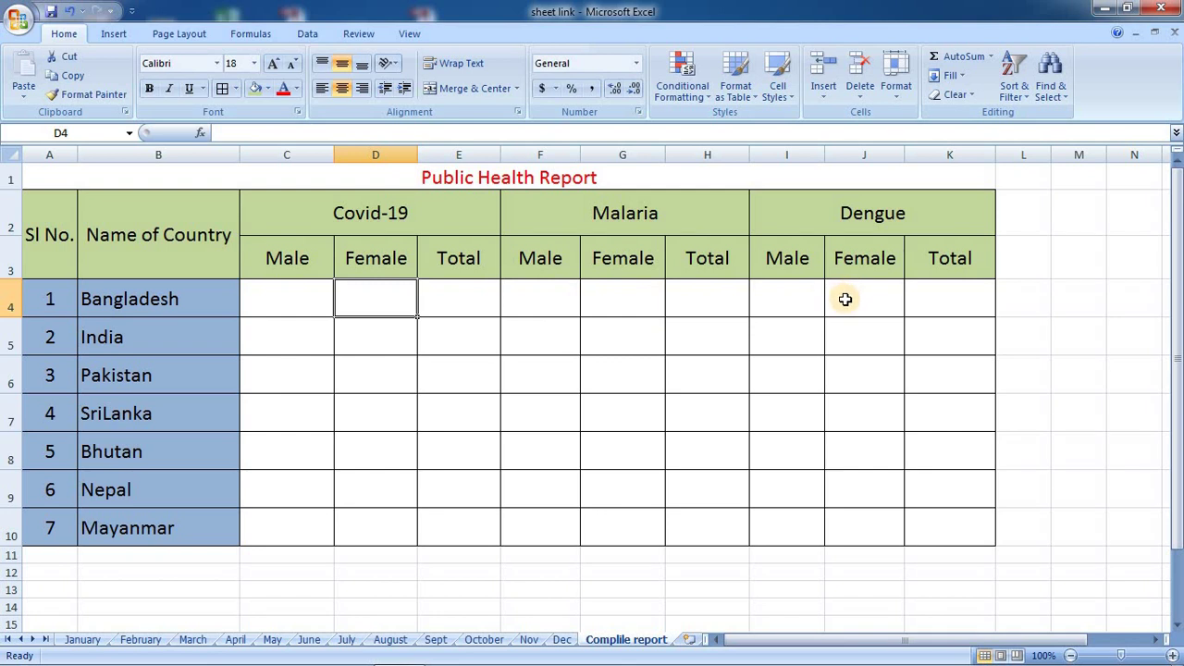
pyautogui.click(83, 639)
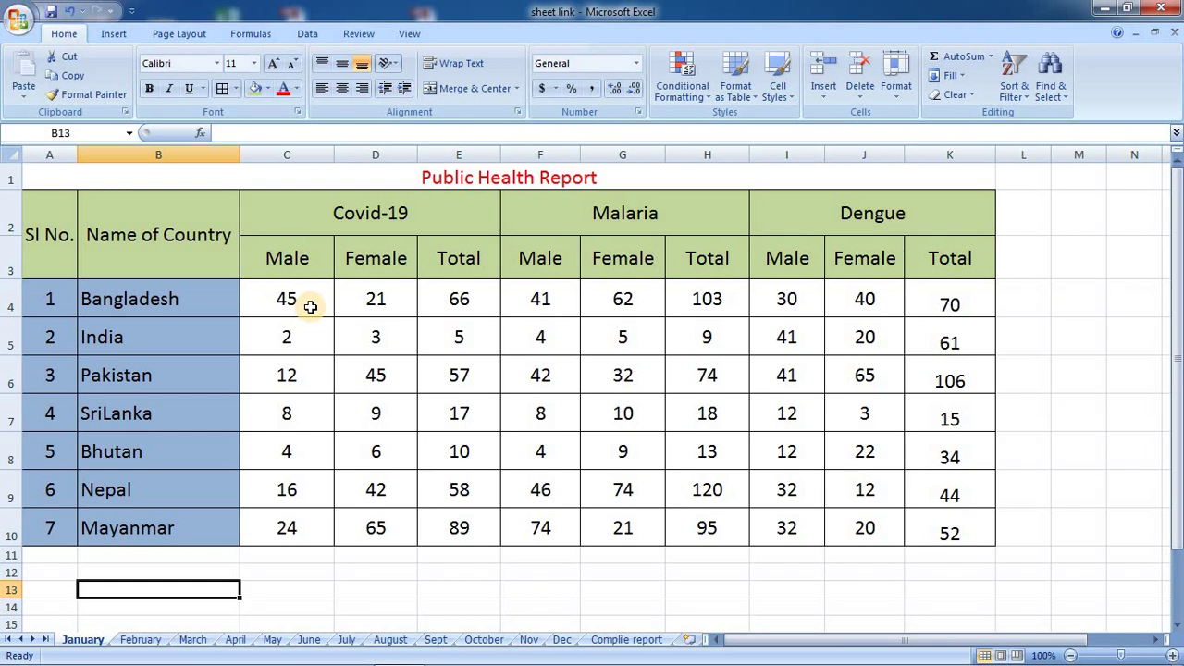
pyautogui.click(144, 639)
pyautogui.click(185, 639)
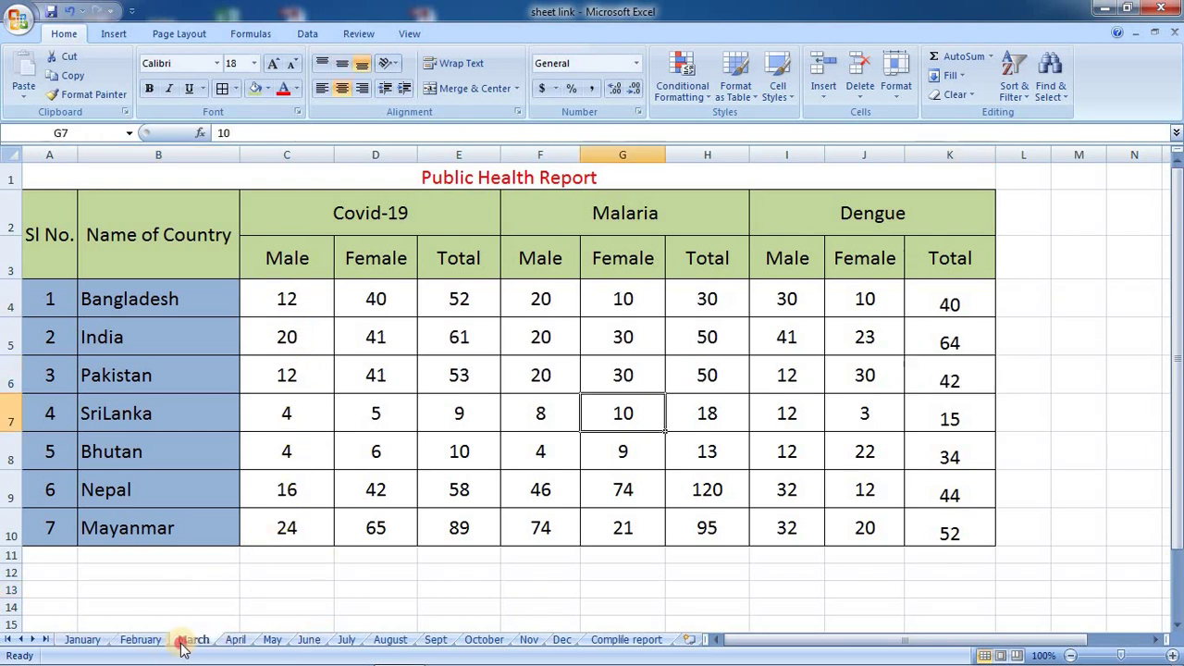
pyautogui.click(235, 639)
pyautogui.click(272, 639)
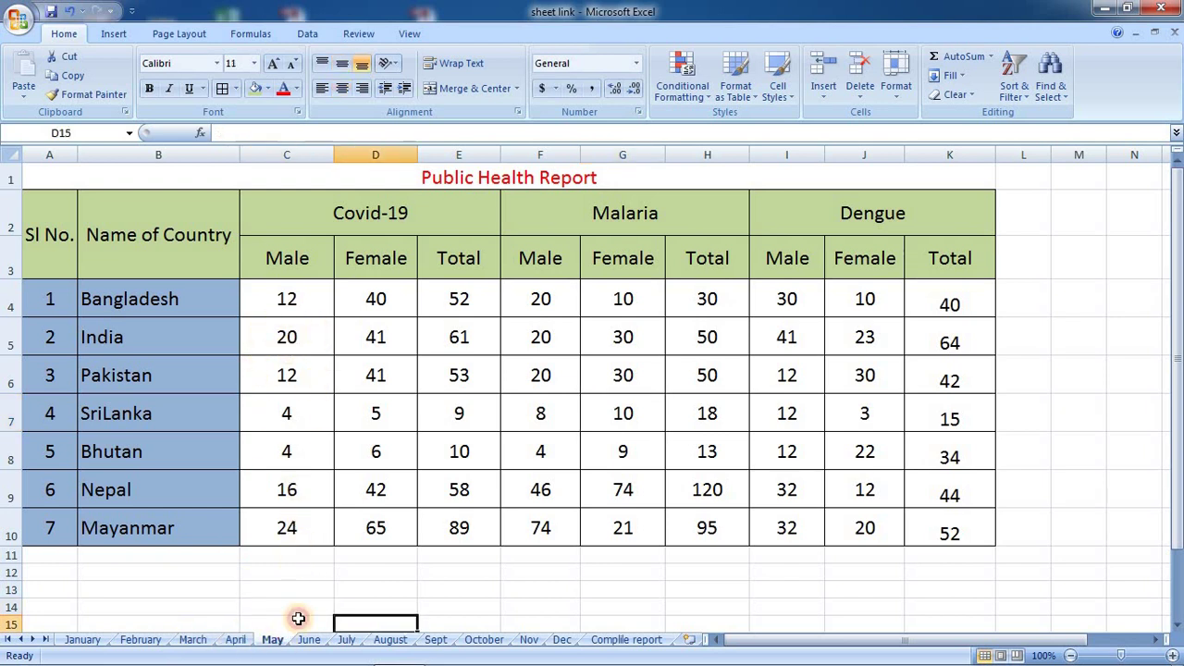
pyautogui.click(632, 557)
pyautogui.click(626, 639)
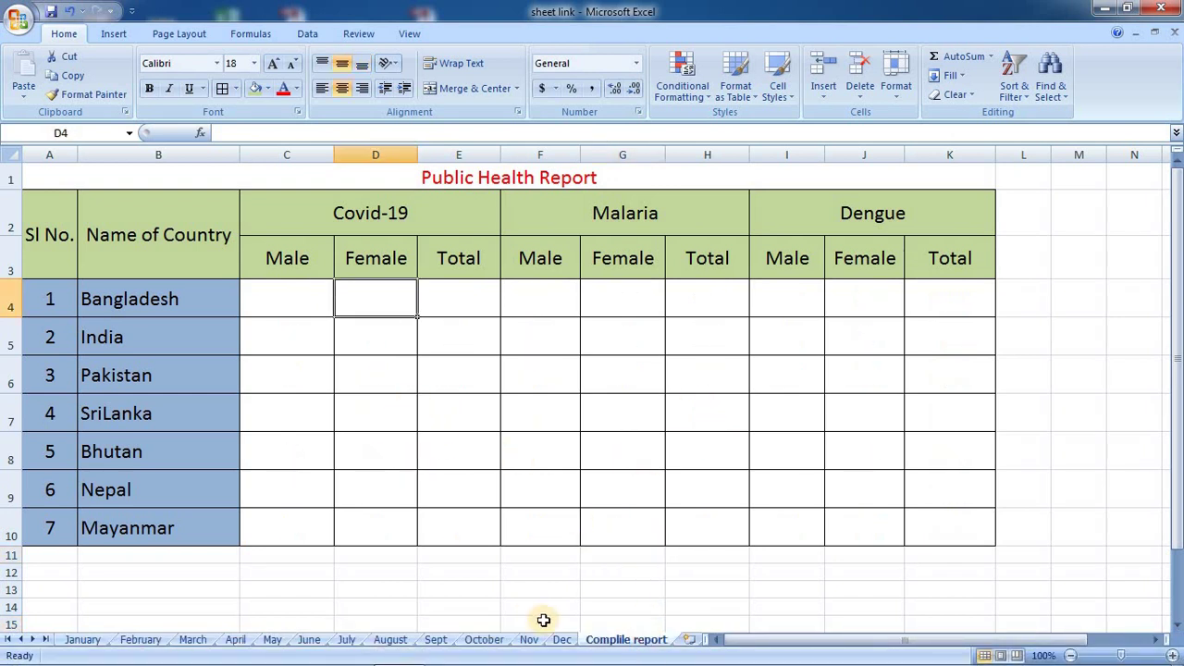
# Step: Start a formula in Compile report C4 adding cell C4 from the January through June sheets
pyautogui.click(290, 300)
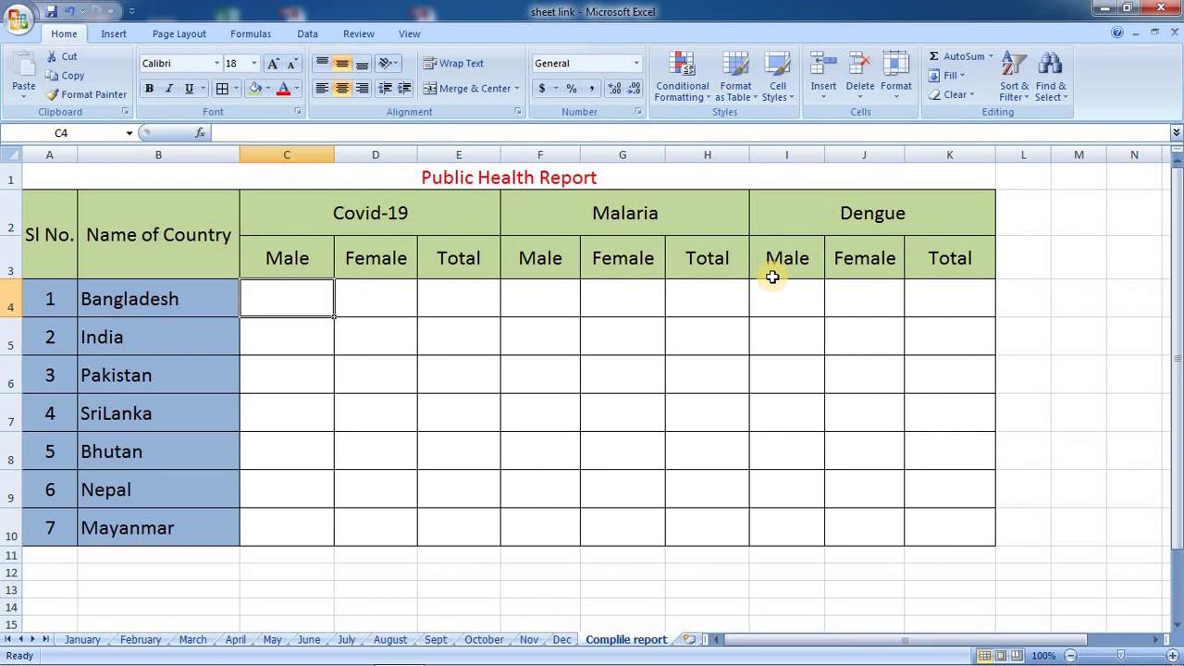
pyautogui.write('=')
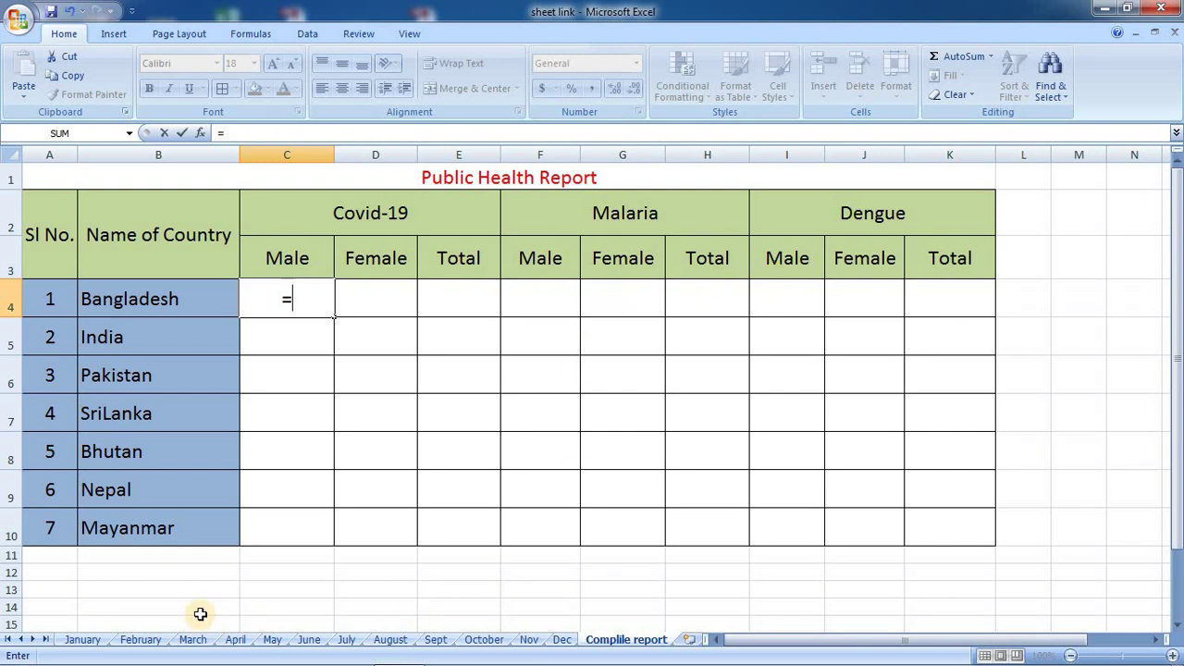
pyautogui.click(82, 639)
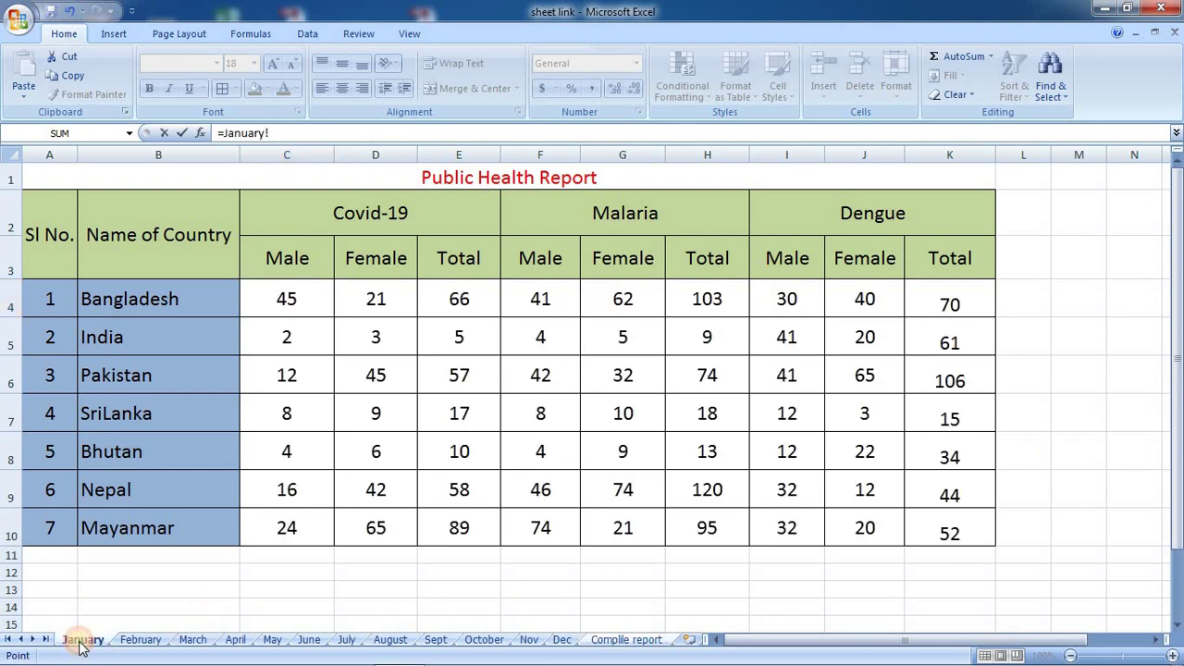
pyautogui.click(266, 299)
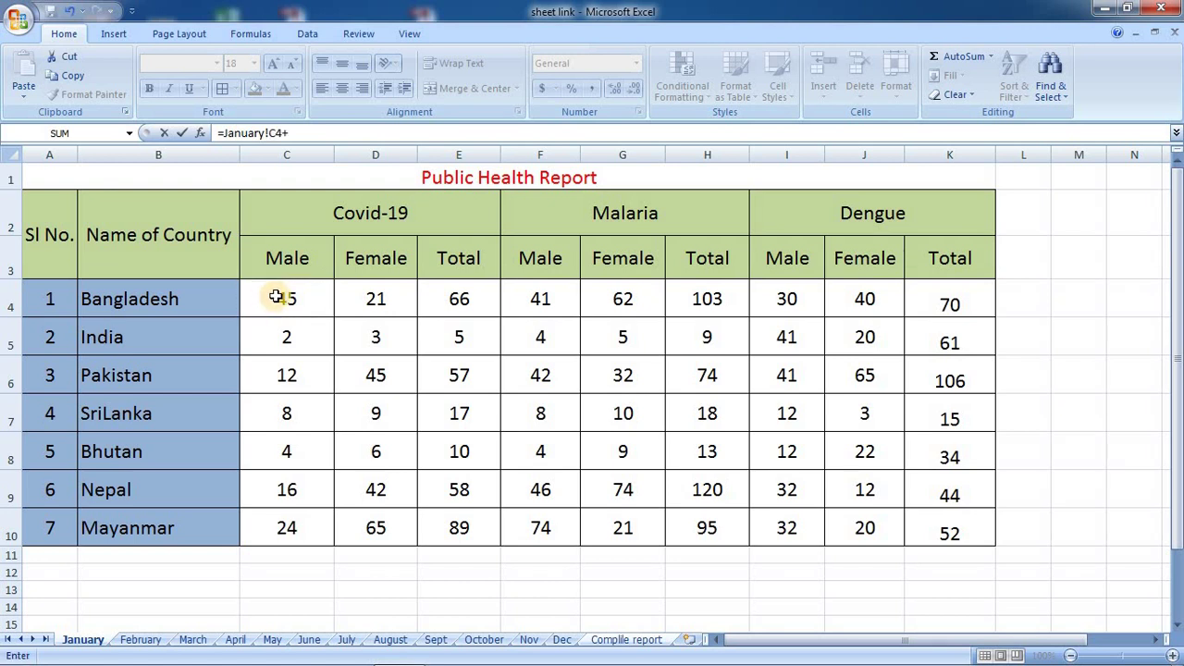
pyautogui.click(140, 639)
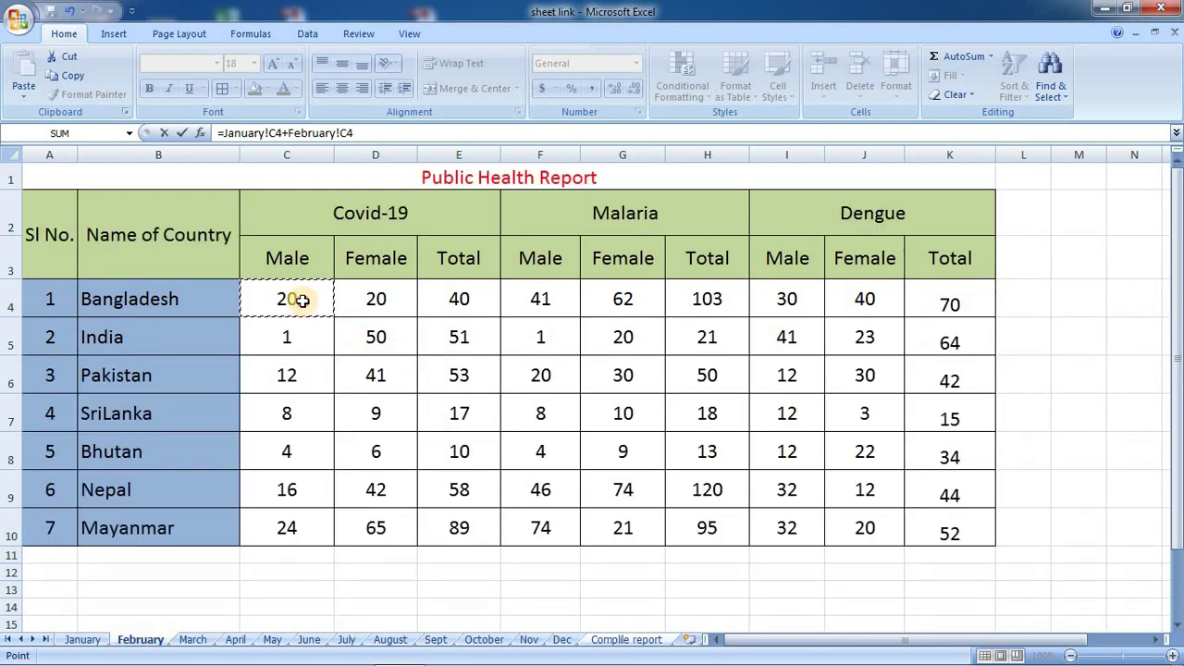
pyautogui.write('+')
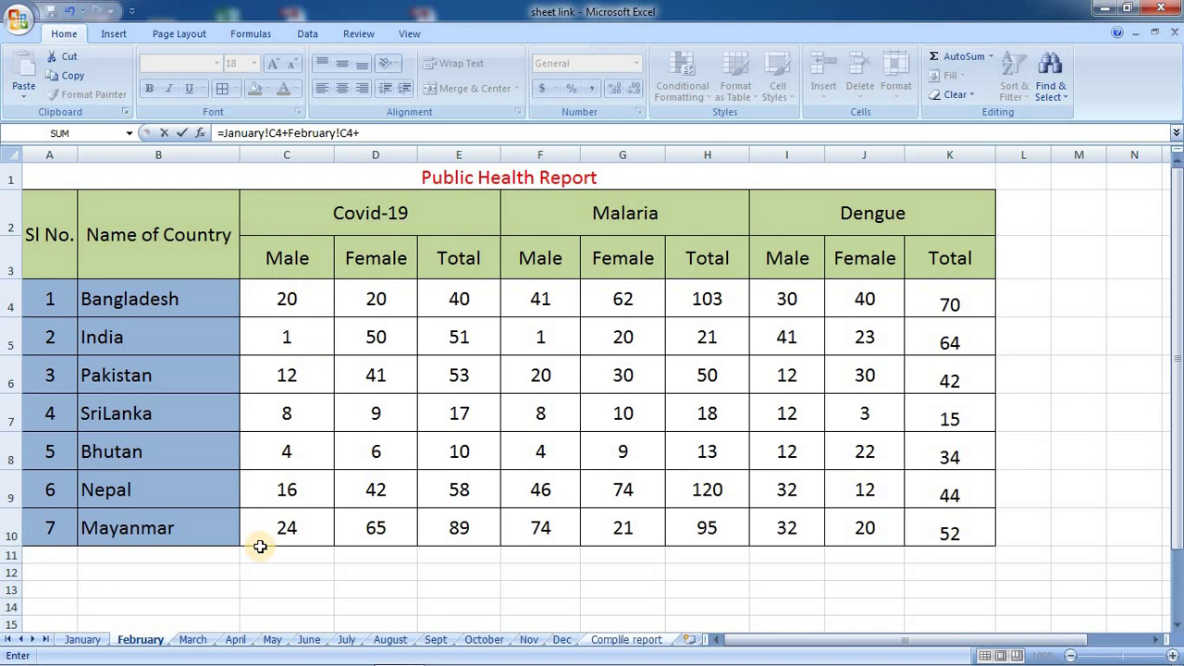
pyautogui.click(201, 638)
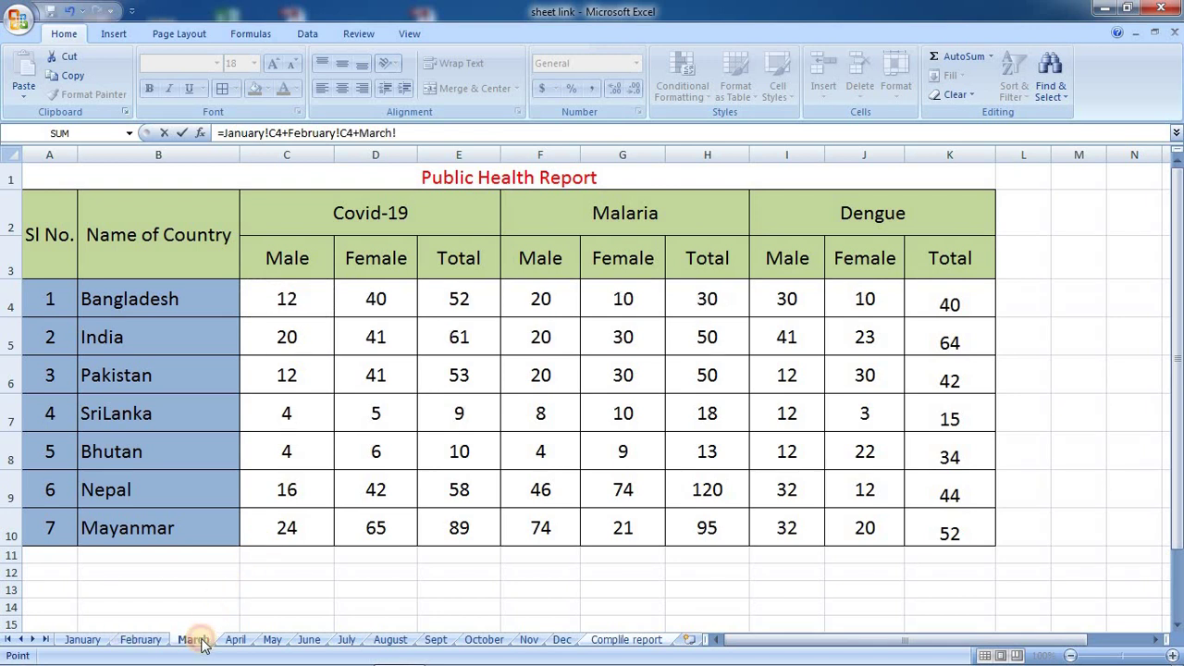
pyautogui.click(302, 297)
pyautogui.write('+')
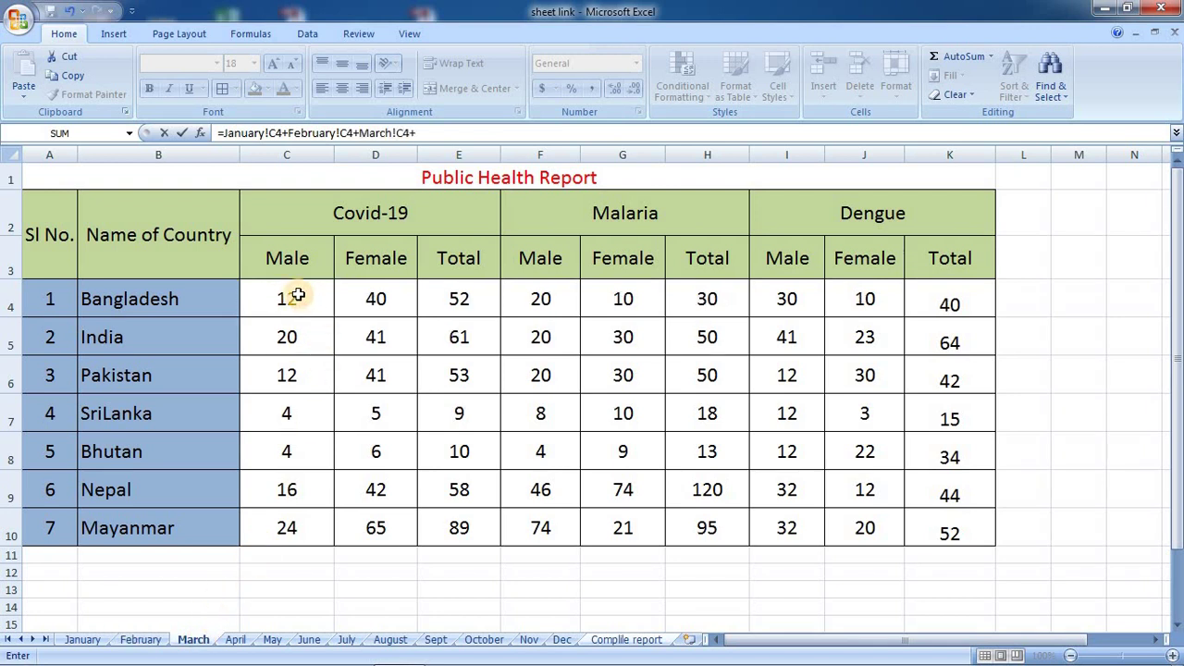
pyautogui.click(242, 639)
pyautogui.click(316, 300)
pyautogui.write('+')
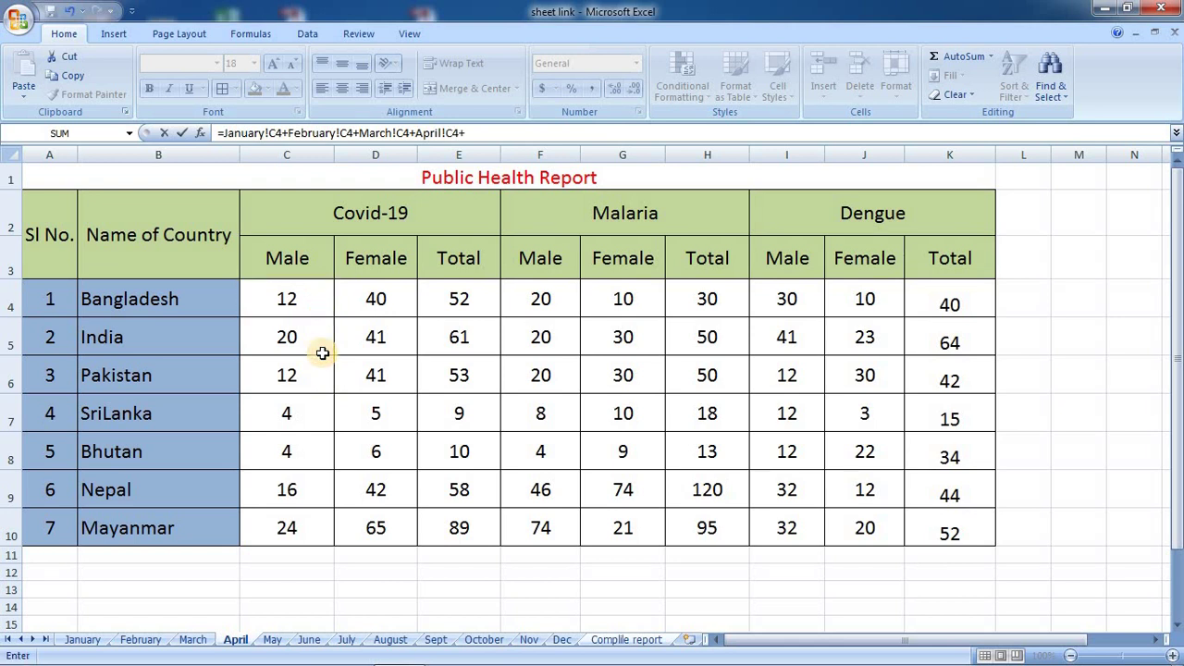
pyautogui.click(280, 639)
pyautogui.click(314, 308)
pyautogui.write('+')
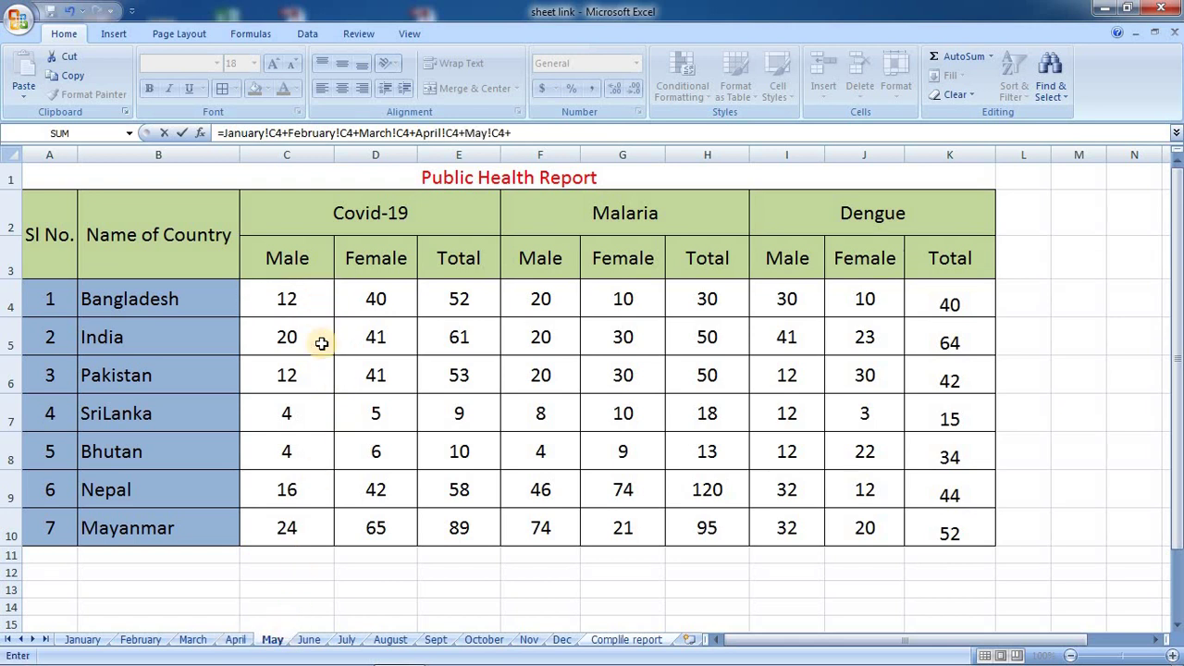
pyautogui.click(315, 640)
pyautogui.click(315, 303)
# Step: Extend the sum with cell C4 from the July through Dec sheets
pyautogui.write('+')
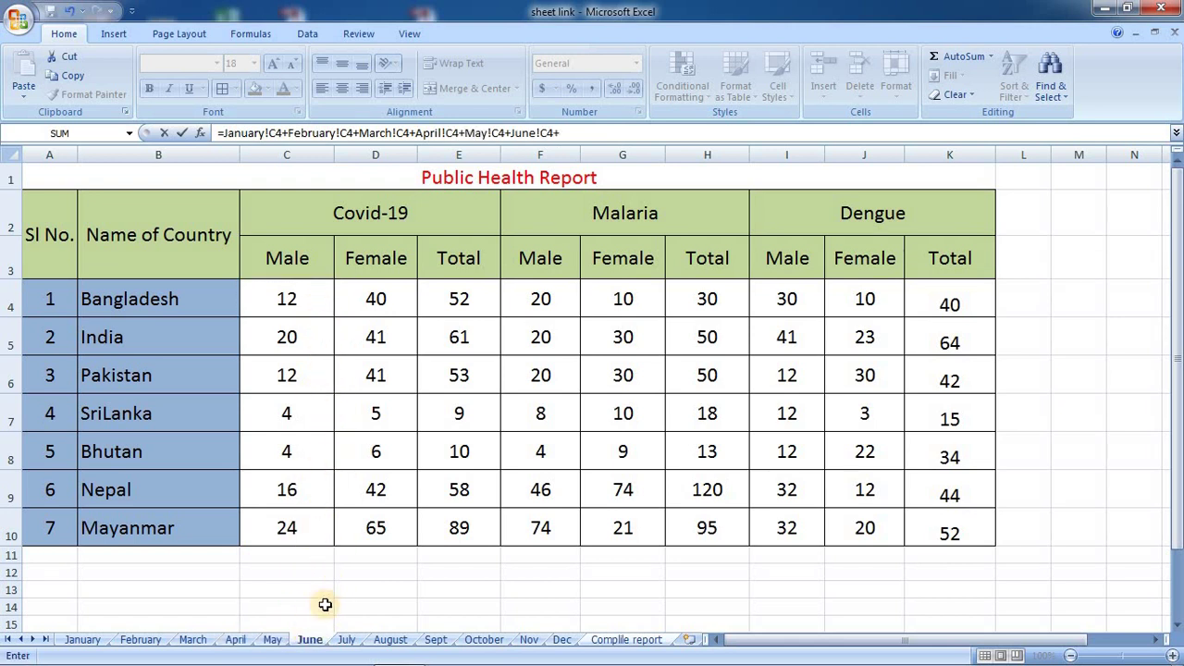
pyautogui.click(343, 638)
pyautogui.click(316, 305)
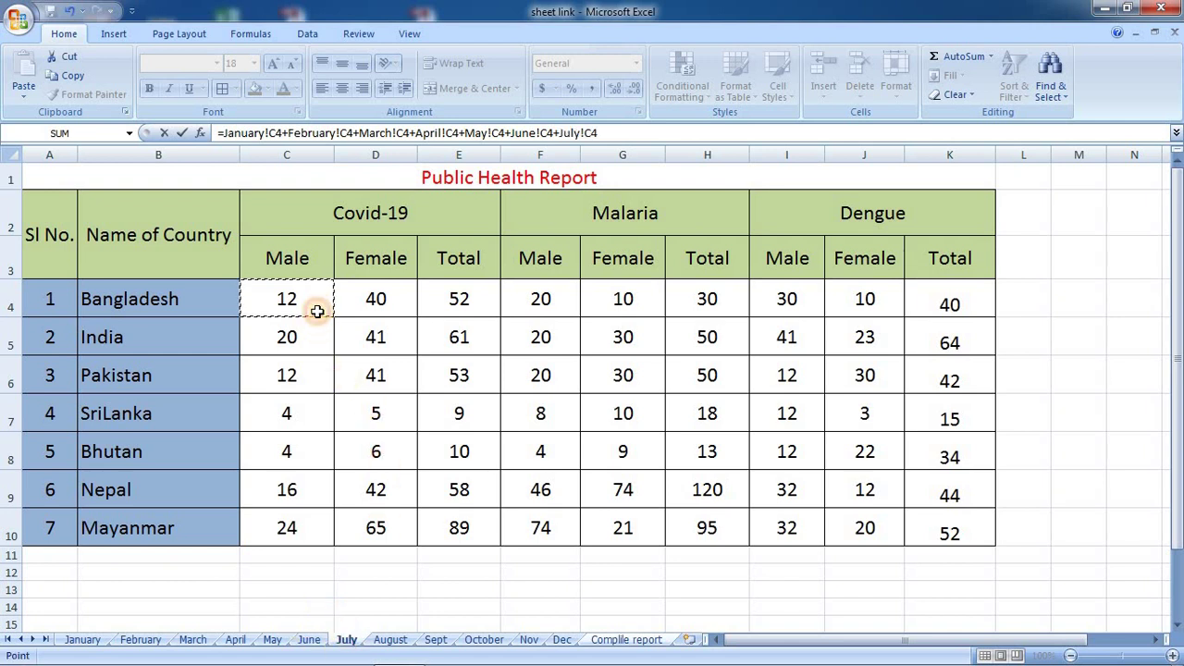
pyautogui.write('+')
pyautogui.click(393, 637)
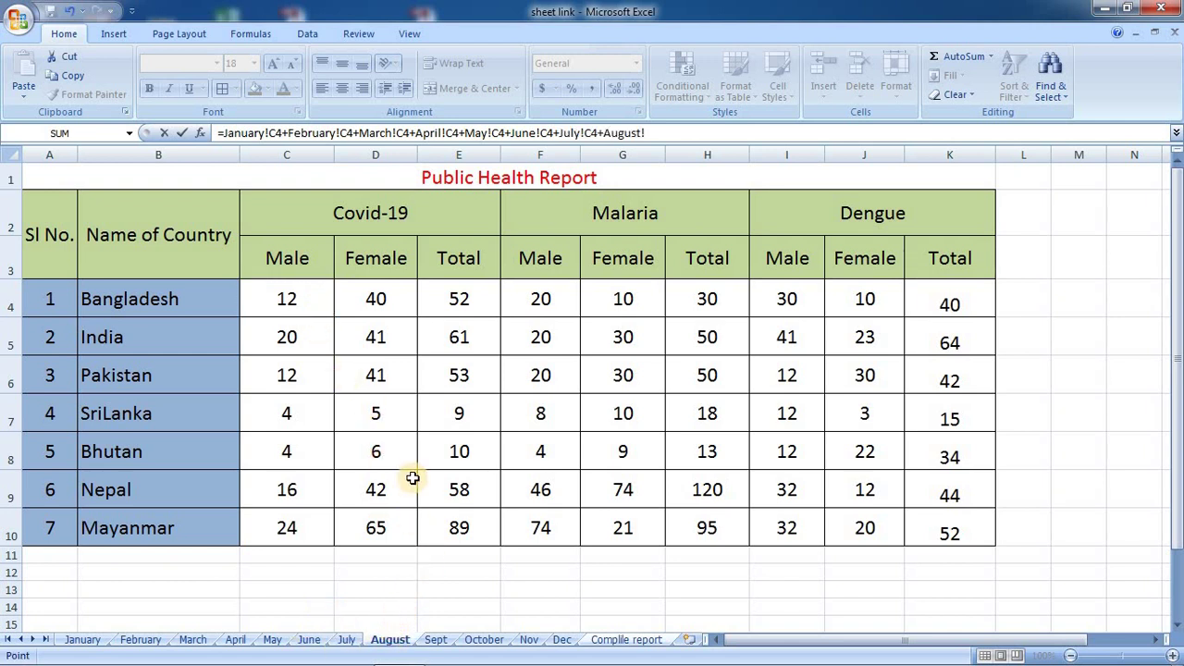
pyautogui.click(448, 642)
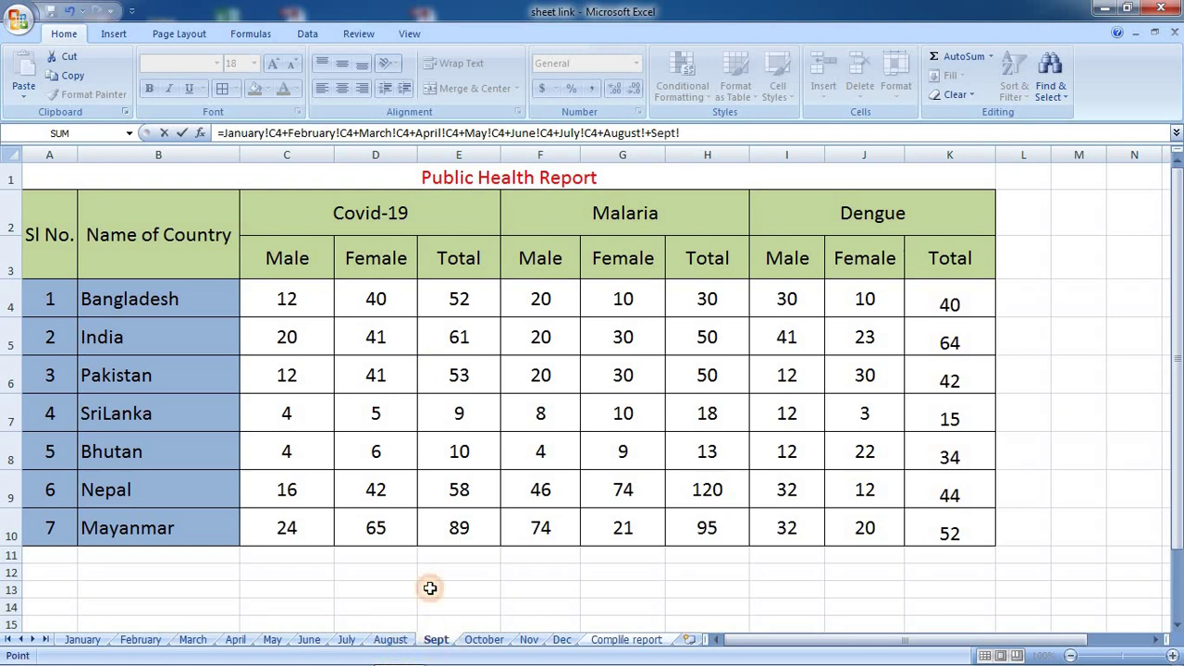
pyautogui.write('+')
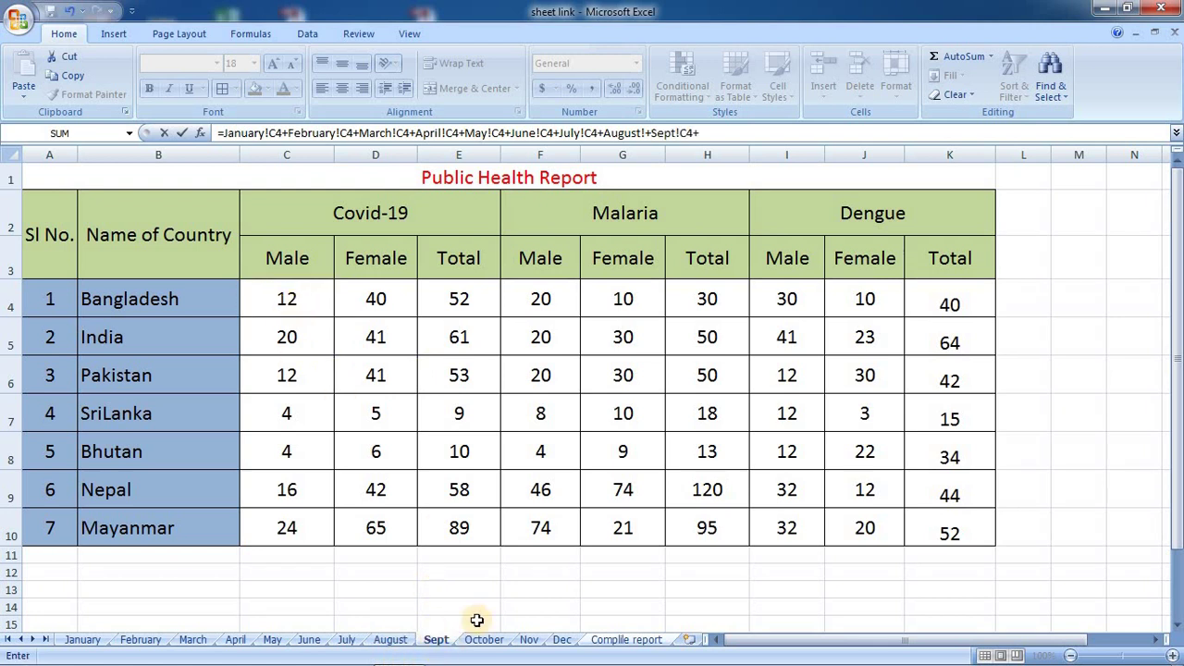
pyautogui.click(482, 639)
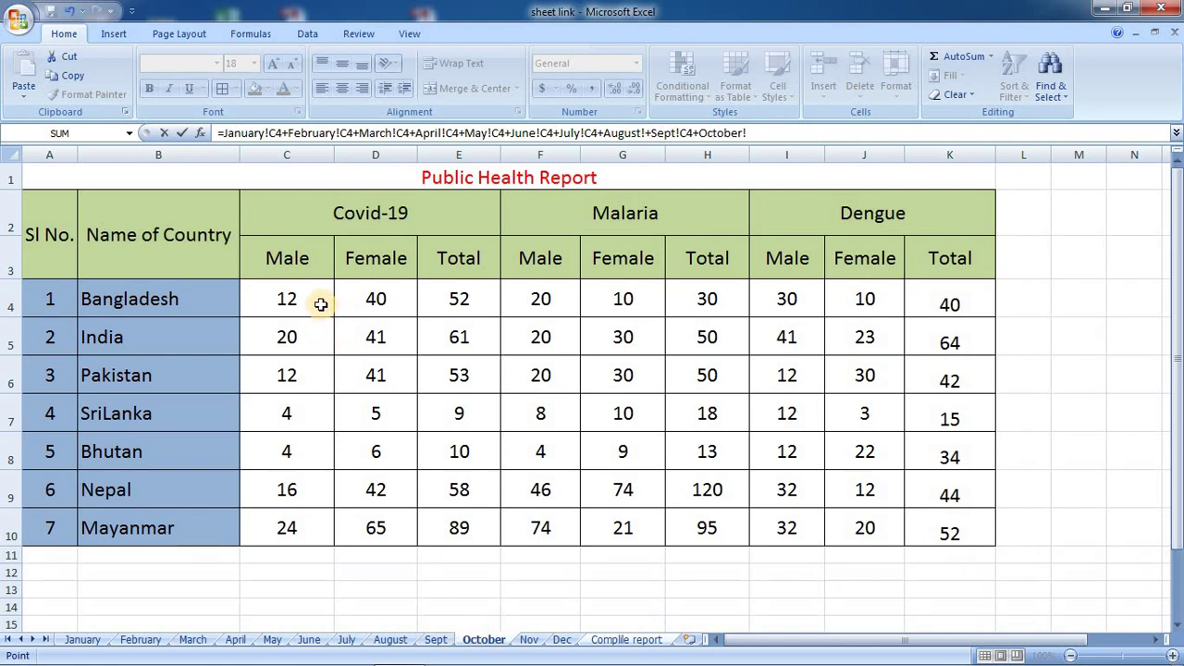
pyautogui.write('+')
pyautogui.click(528, 640)
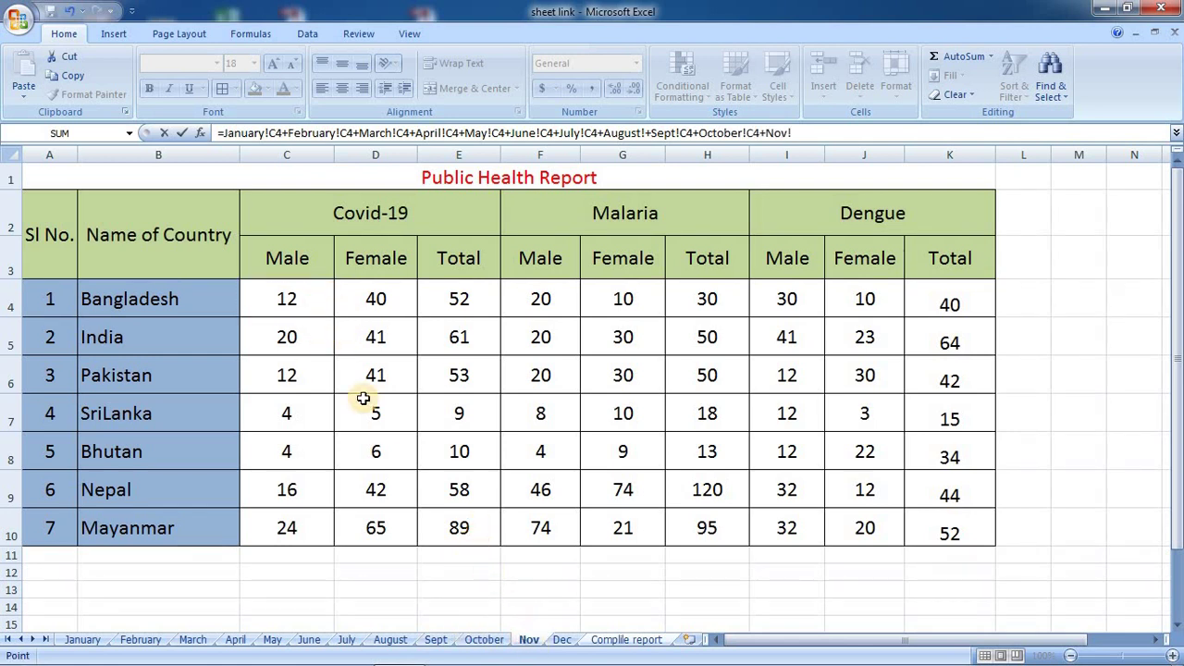
pyautogui.write('+')
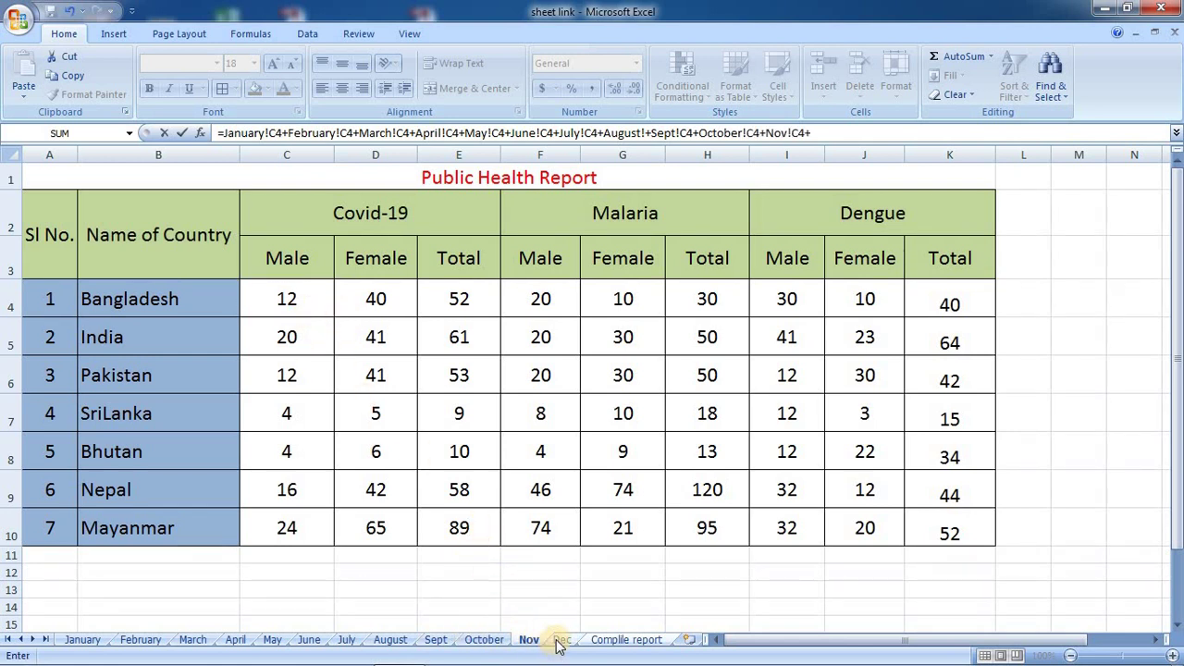
pyautogui.click(562, 639)
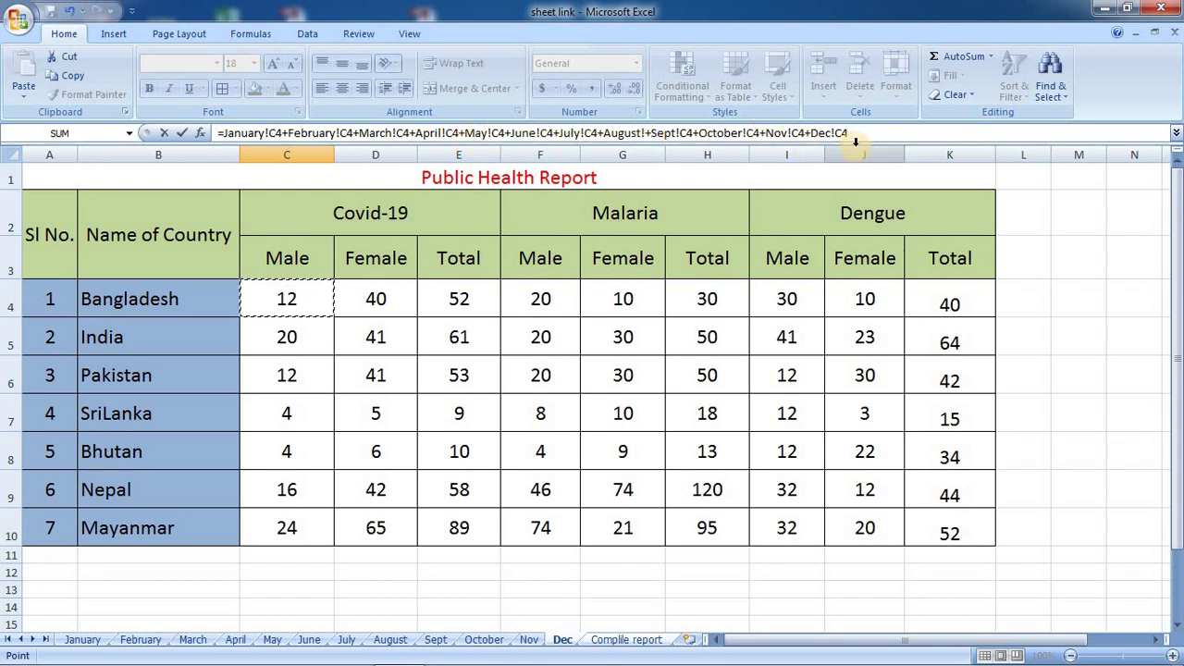
# Step: Commit the yearly sum formula in C4, showing 185, and copy it across to column K
pyautogui.press('Return')
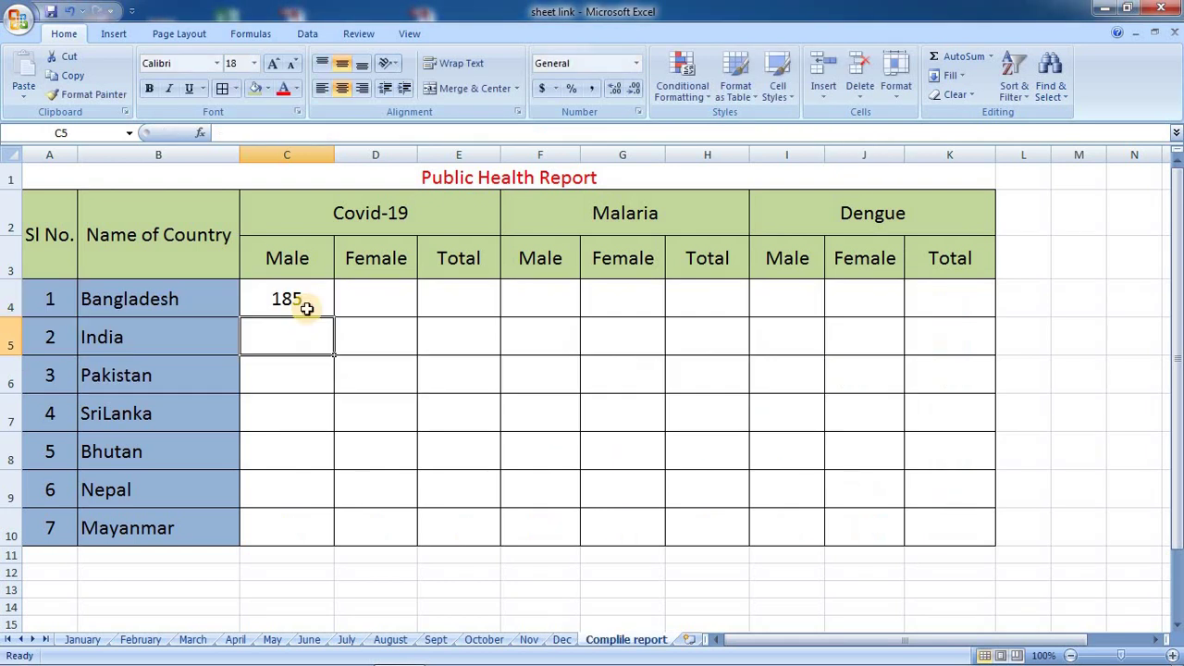
pyautogui.click(306, 308)
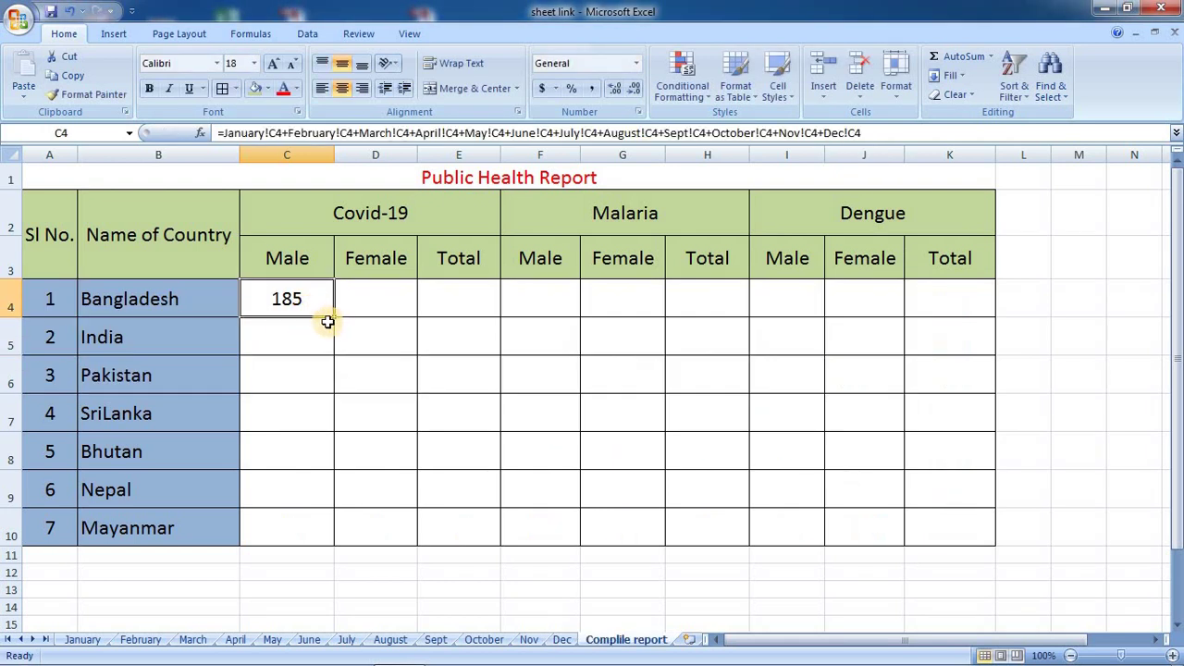
pyautogui.moveTo(336, 320); pyautogui.dragTo(965, 523)
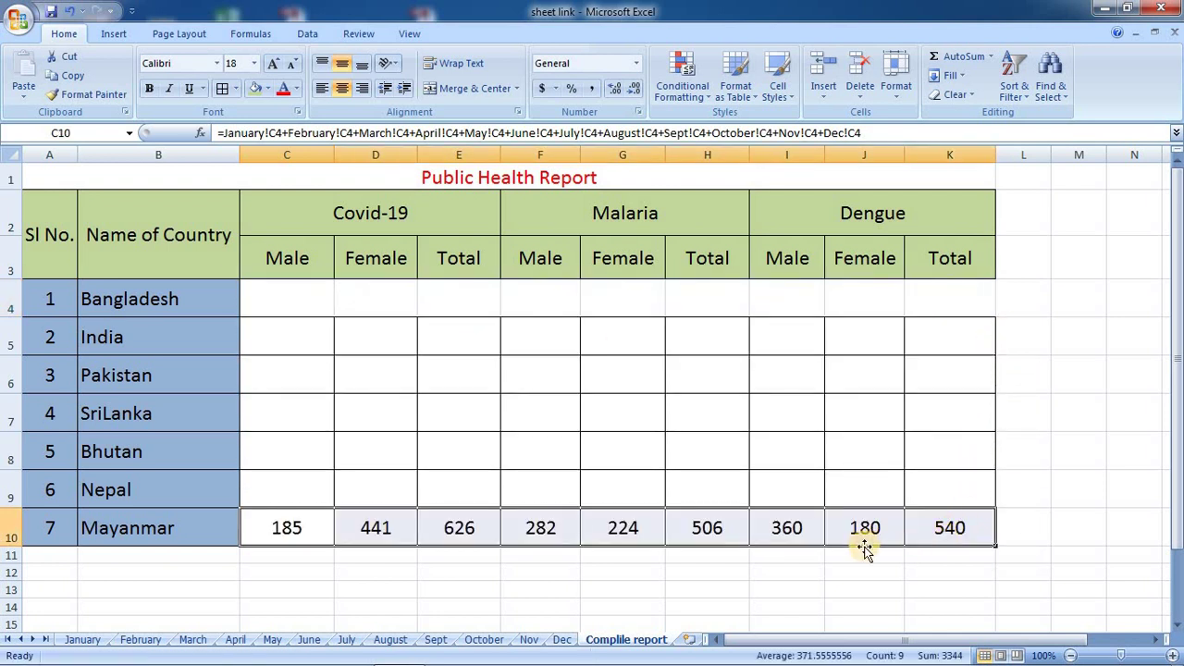
pyautogui.hotkey('ctrl', 'z')
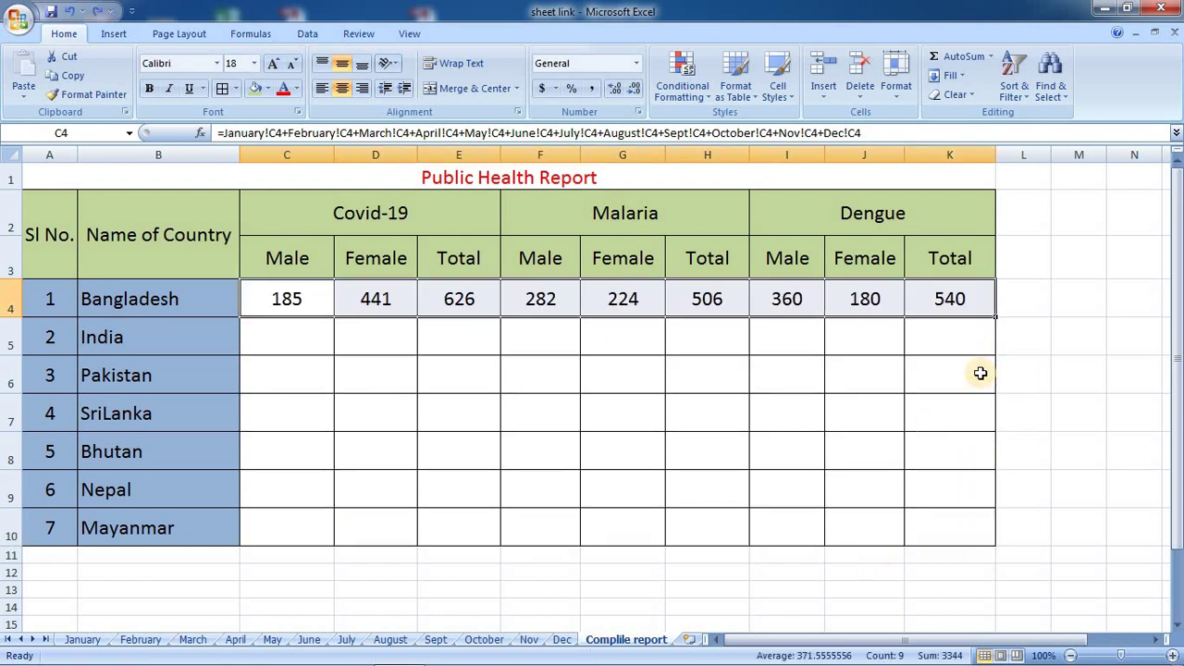
# Step: Fill the row-4 formulas down through Mayanmar's row, then check the formulas in E6 and C4
pyautogui.moveTo(997, 317); pyautogui.dragTo(994, 322)
pyautogui.doubleClick(997, 317)
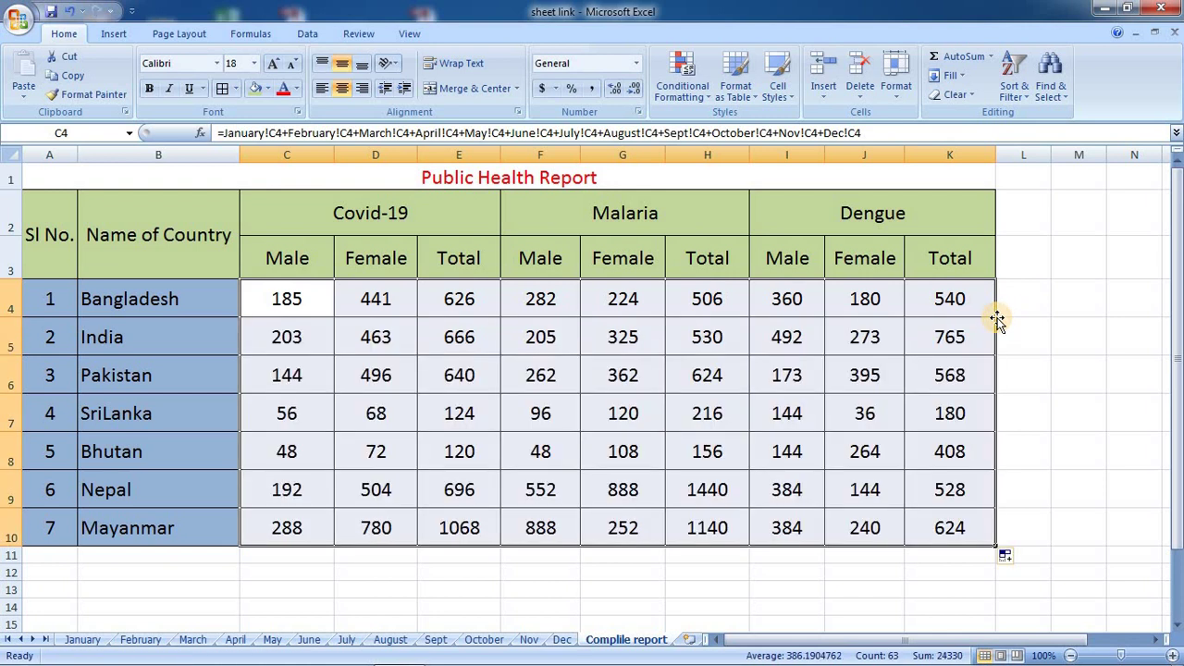
pyautogui.click(276, 307)
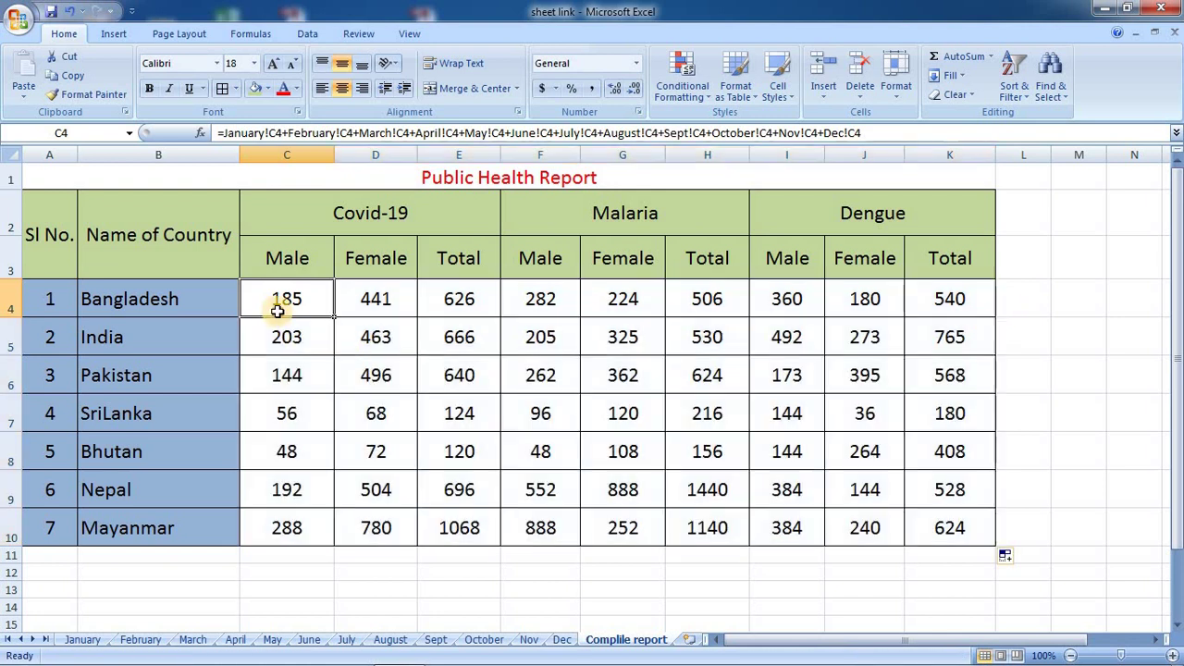
pyautogui.click(461, 382)
pyautogui.click(308, 304)
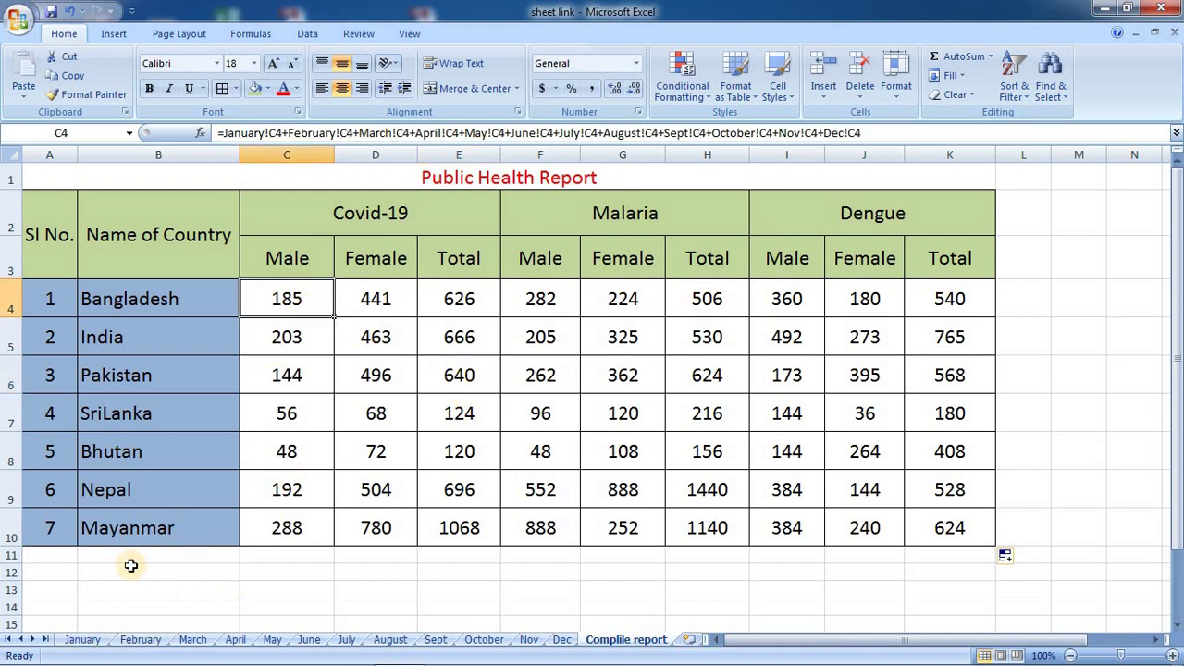
pyautogui.click(85, 641)
pyautogui.click(141, 640)
pyautogui.click(189, 641)
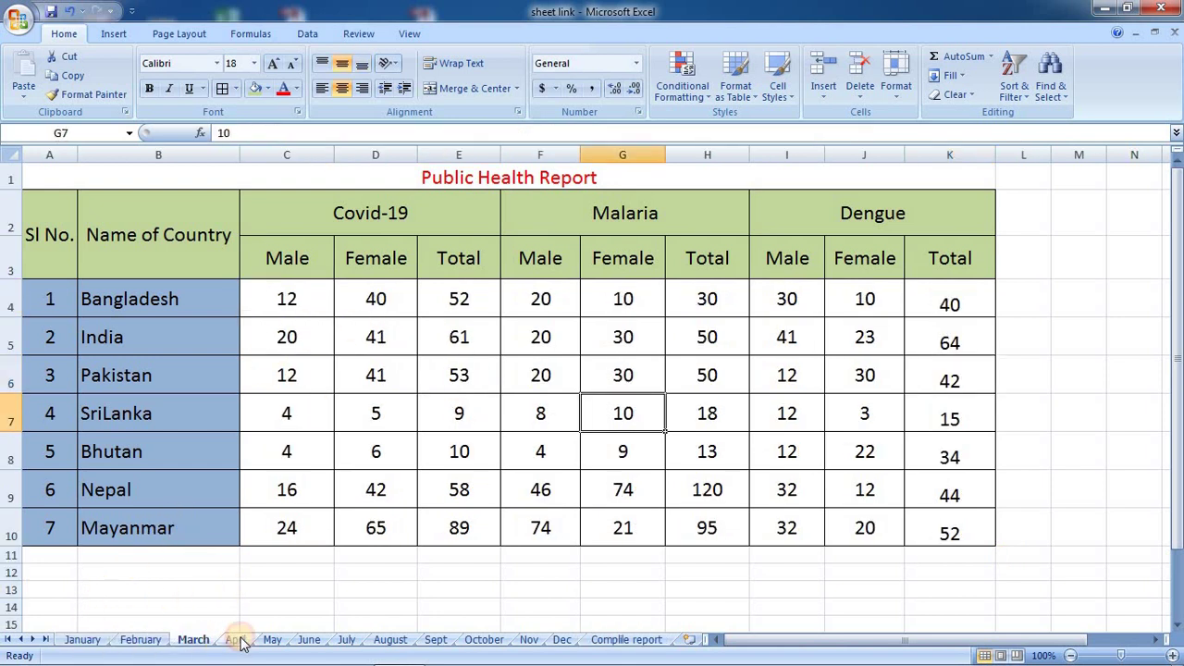
pyautogui.click(236, 640)
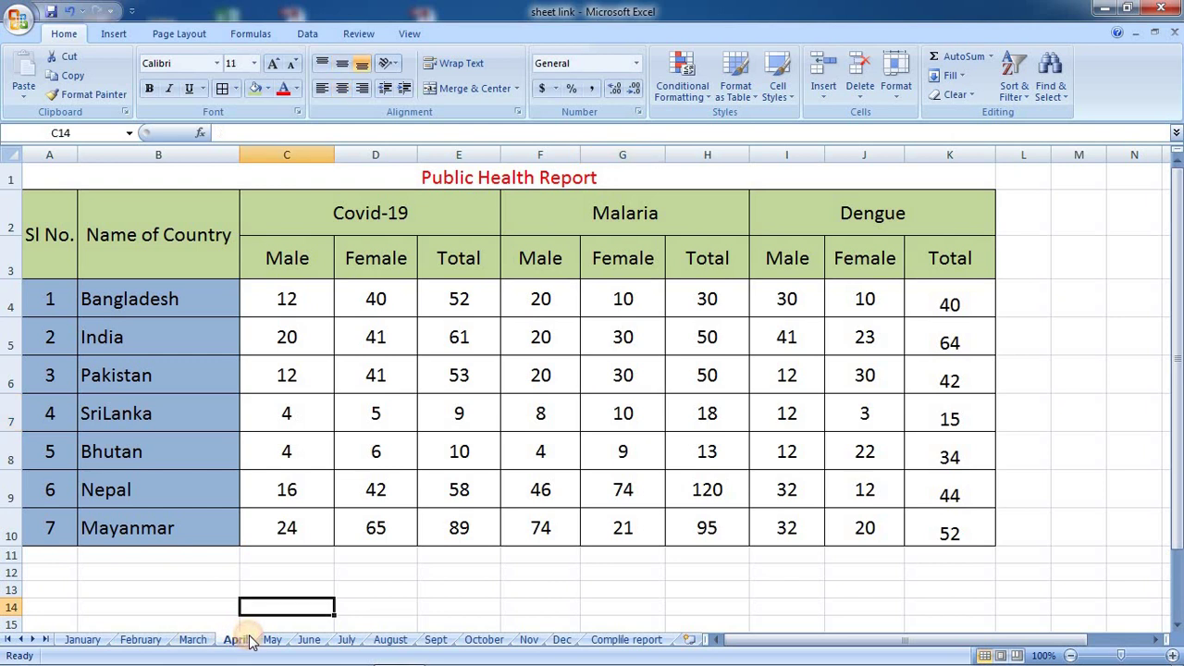
pyautogui.click(316, 307)
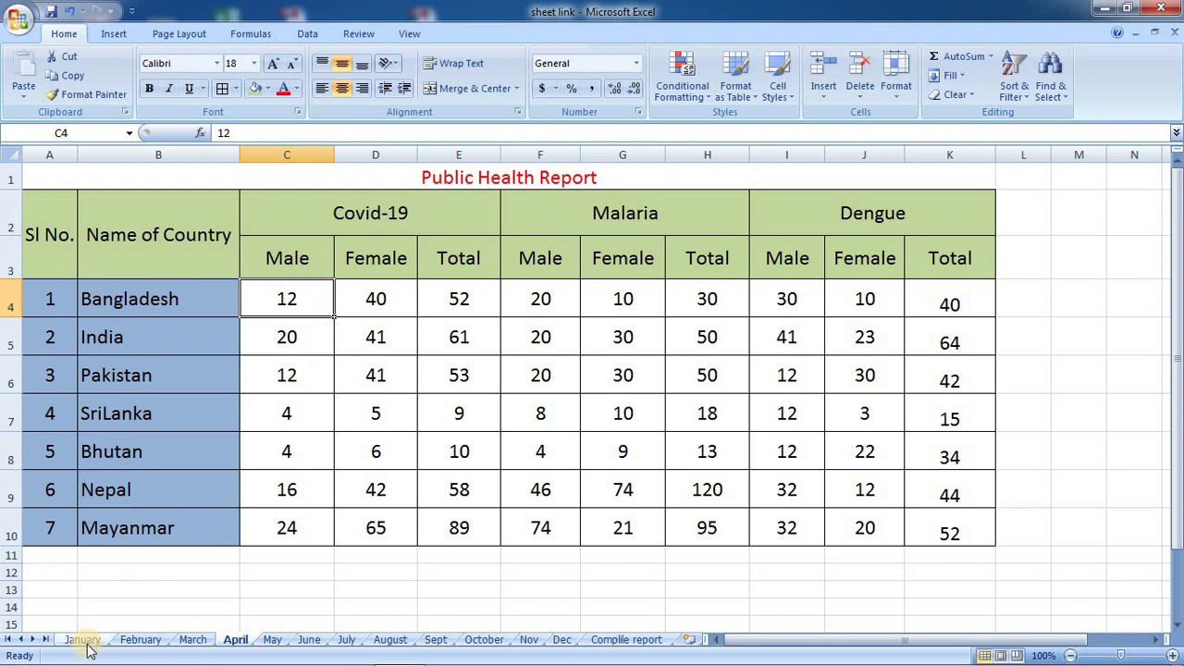
pyautogui.click(558, 641)
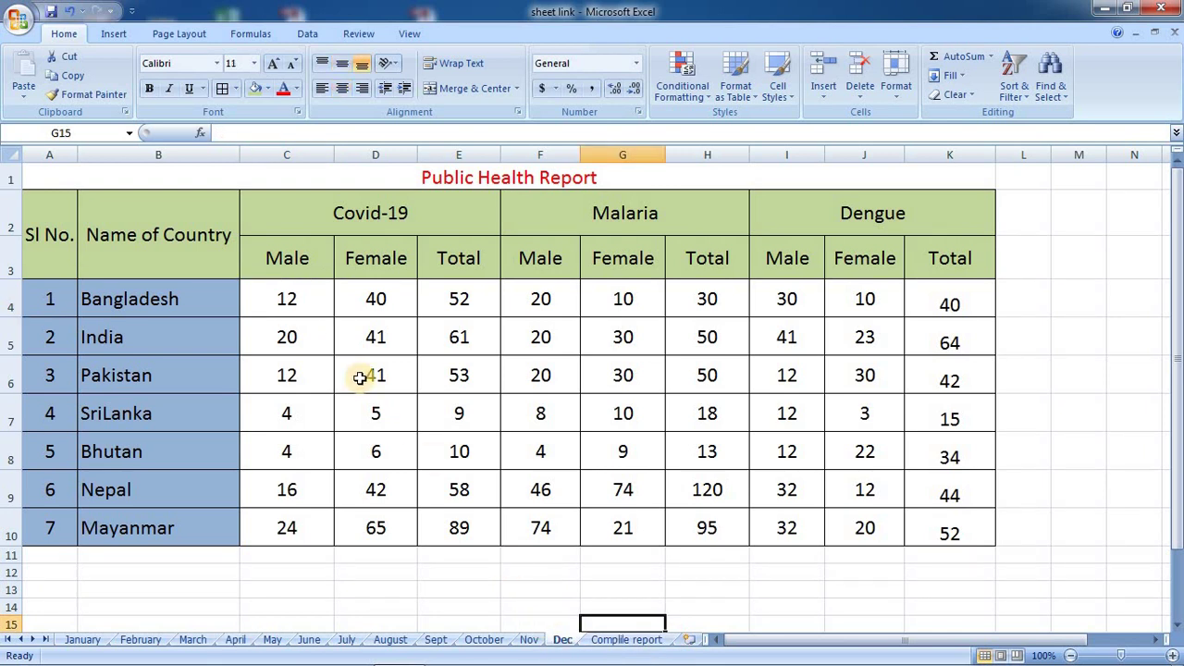
pyautogui.click(592, 641)
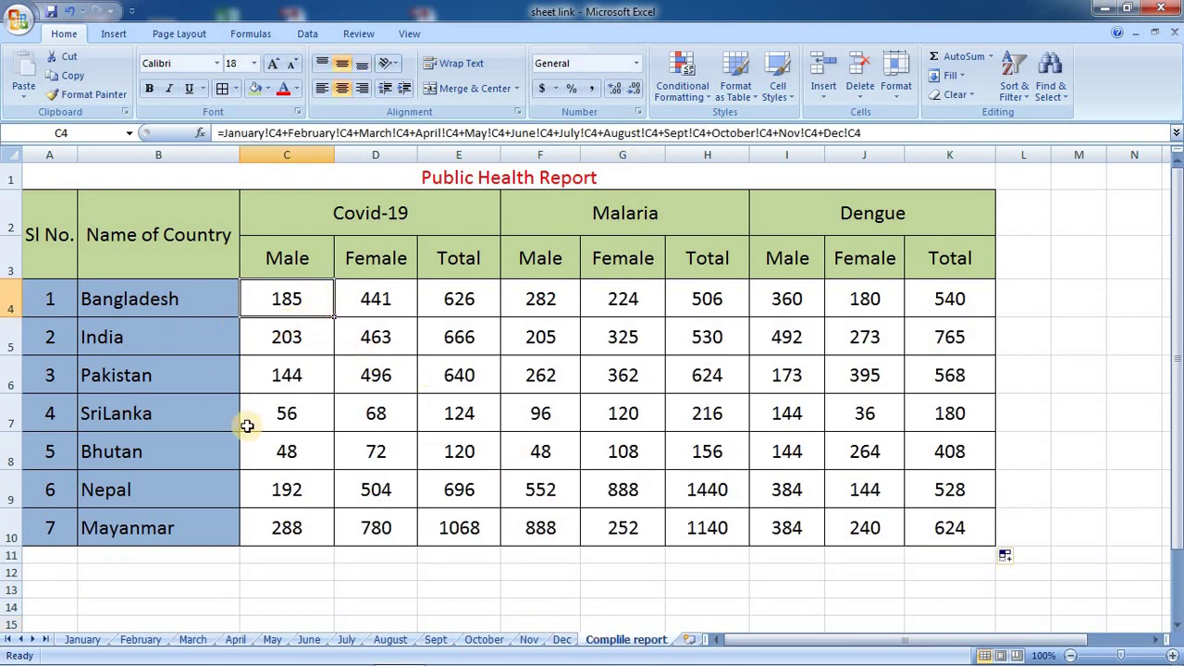
pyautogui.click(306, 346)
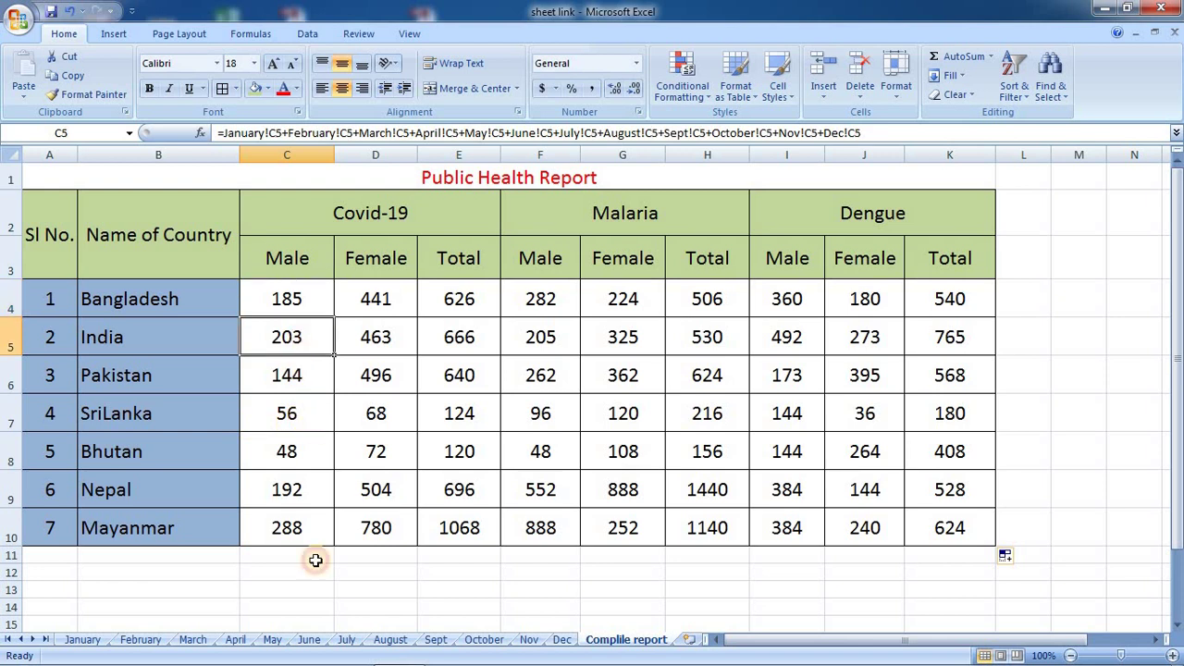
pyautogui.click(82, 640)
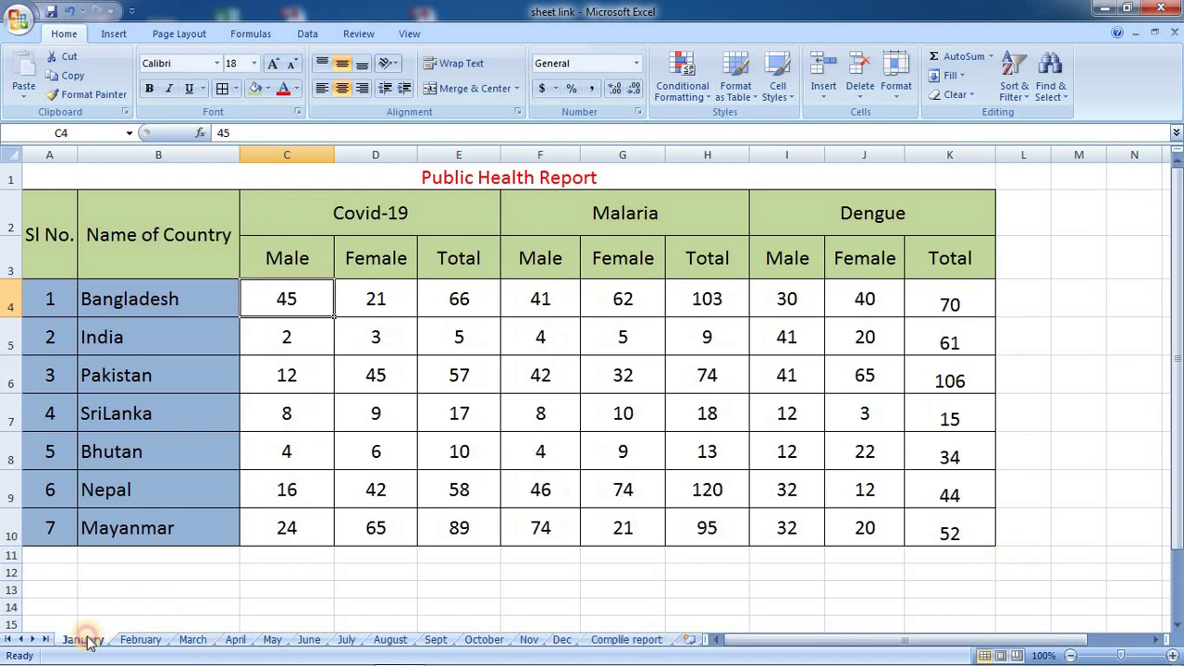
pyautogui.click(285, 337)
pyautogui.click(146, 638)
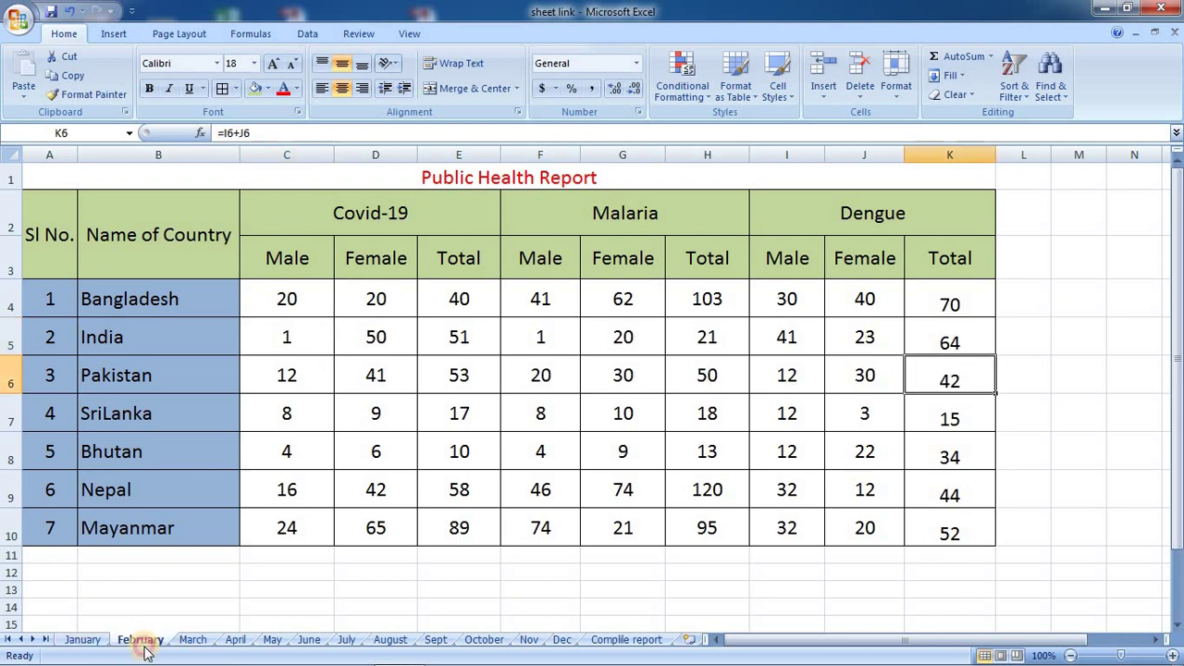
pyautogui.click(194, 640)
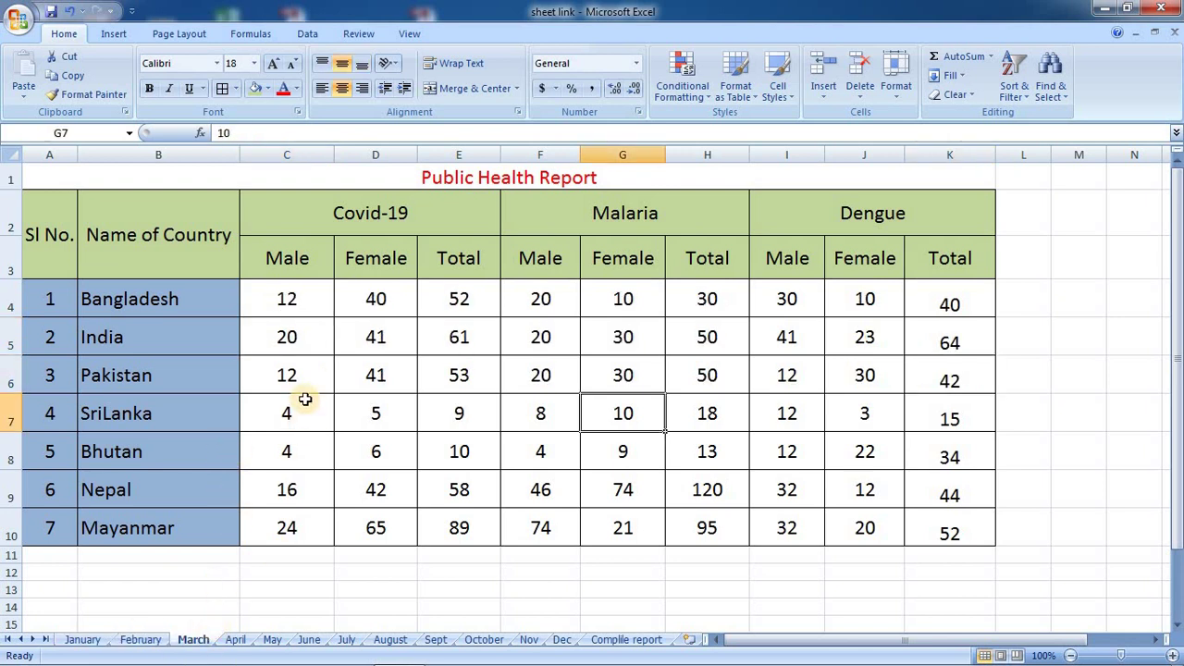
pyautogui.click(235, 639)
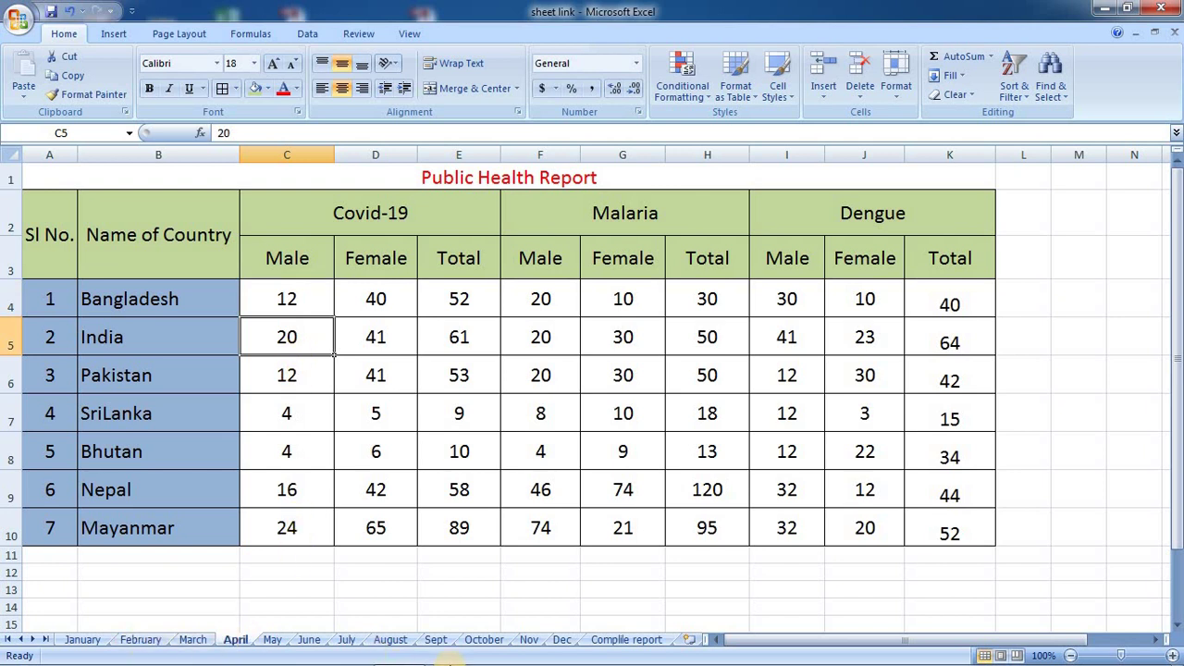
pyautogui.click(627, 639)
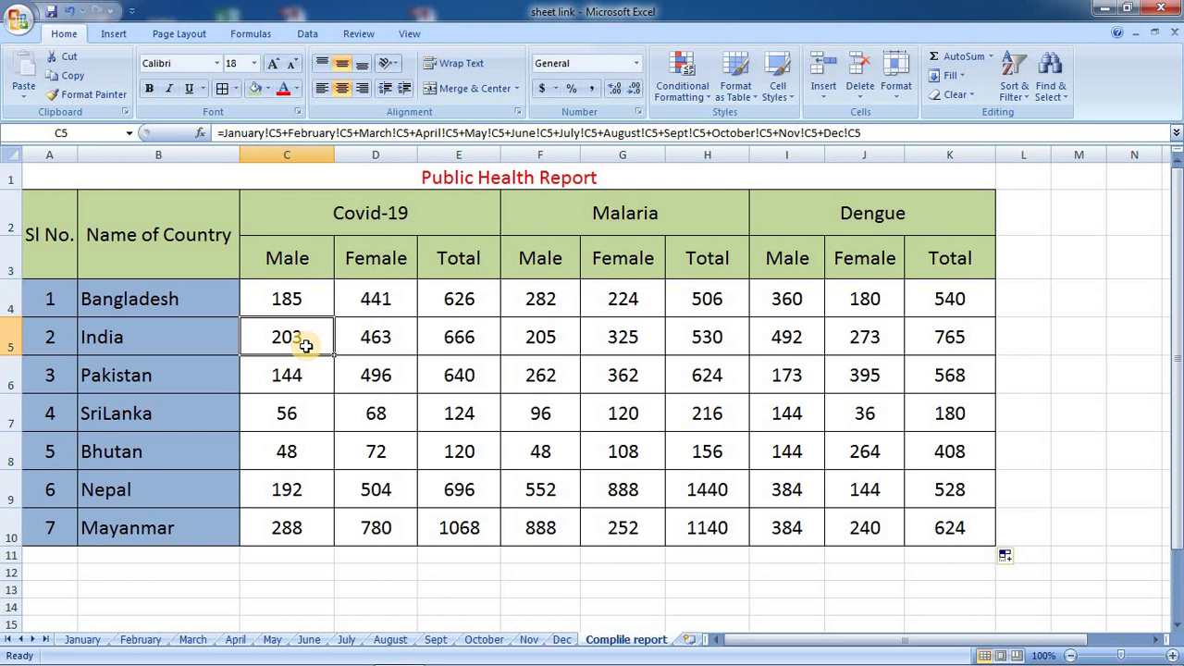
pyautogui.moveTo(314, 306); pyautogui.dragTo(948, 527)
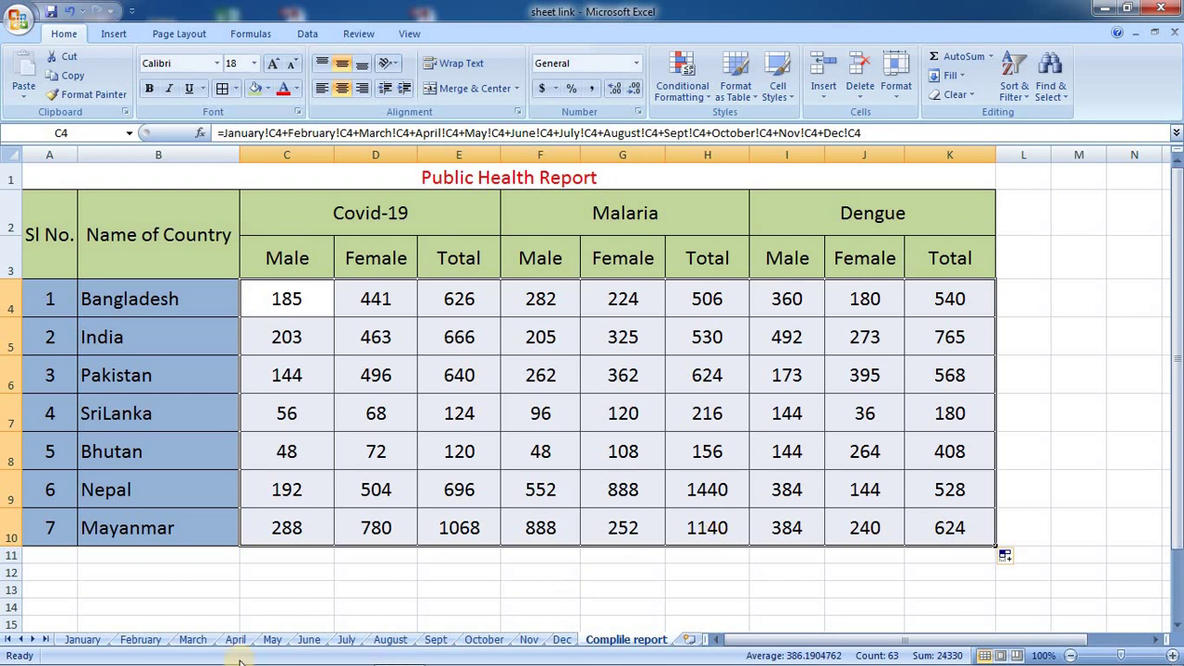
pyautogui.click(81, 639)
pyautogui.click(141, 640)
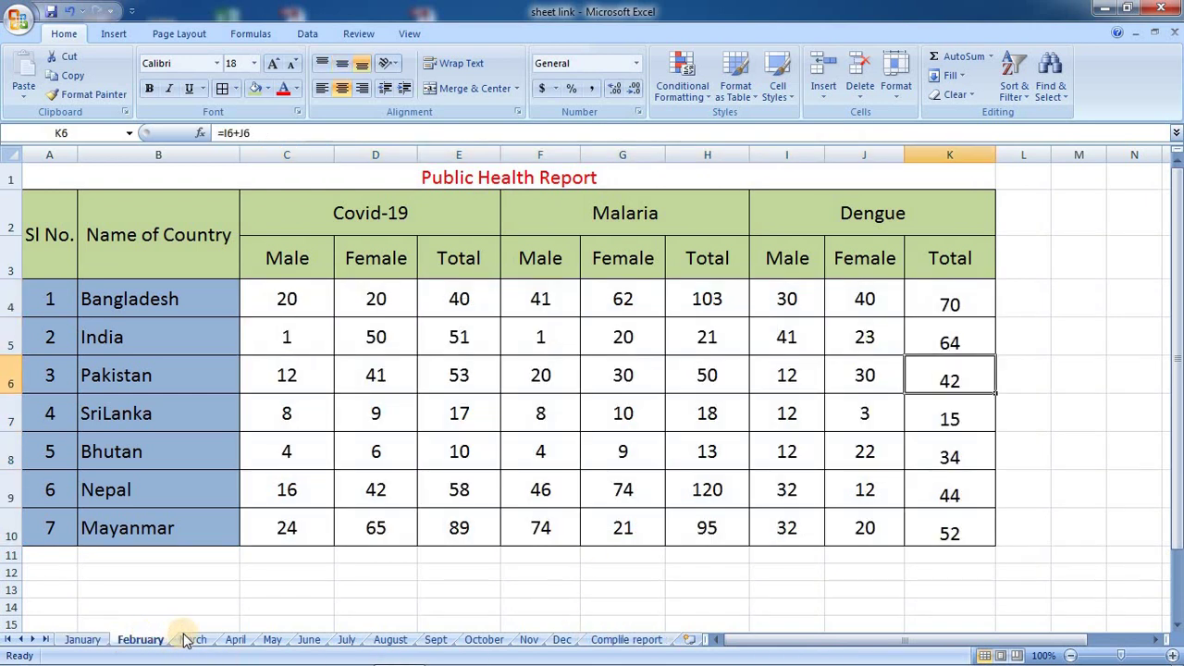
pyautogui.click(192, 639)
pyautogui.click(272, 639)
pyautogui.click(346, 640)
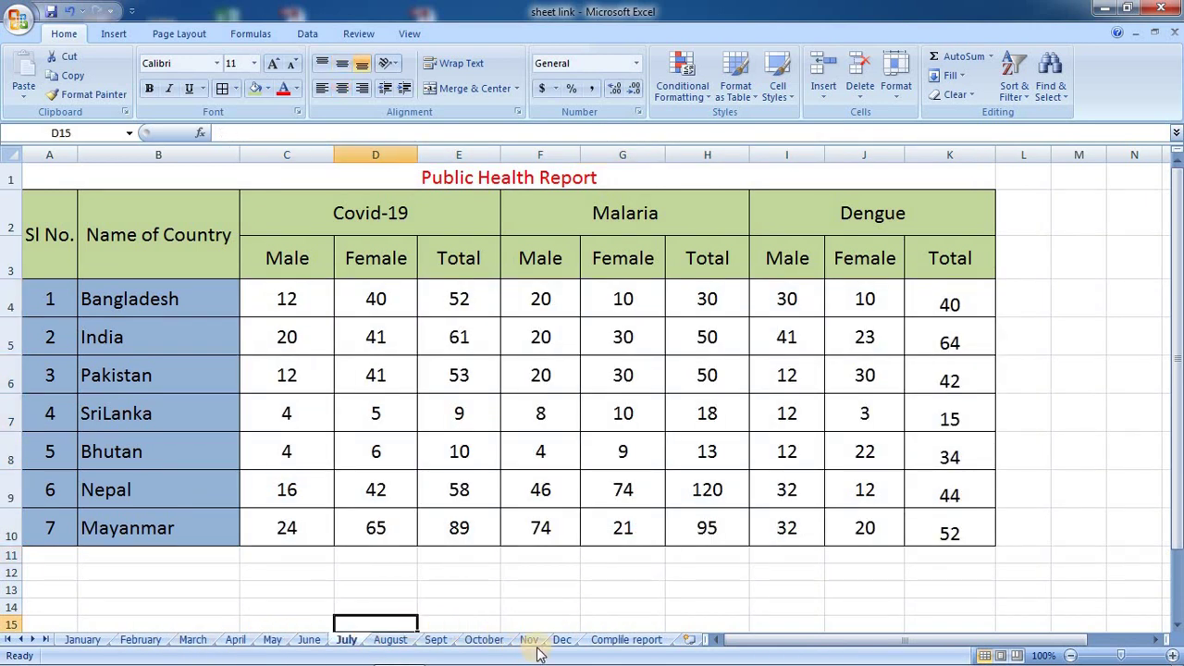
pyautogui.click(621, 639)
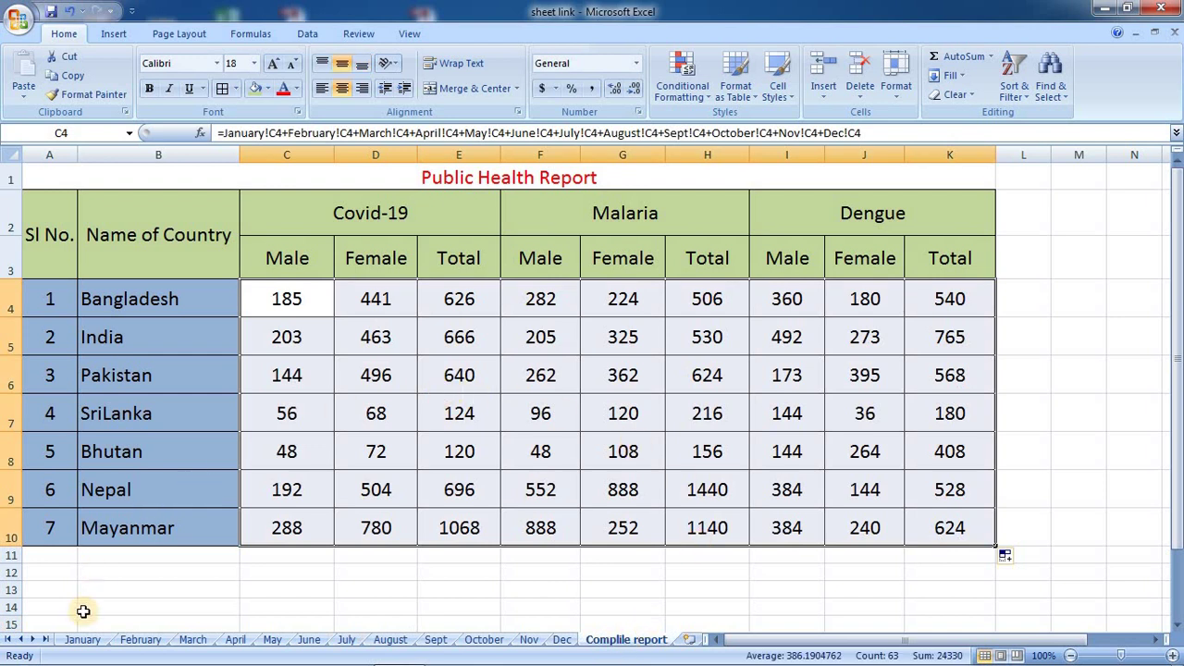
pyautogui.click(82, 640)
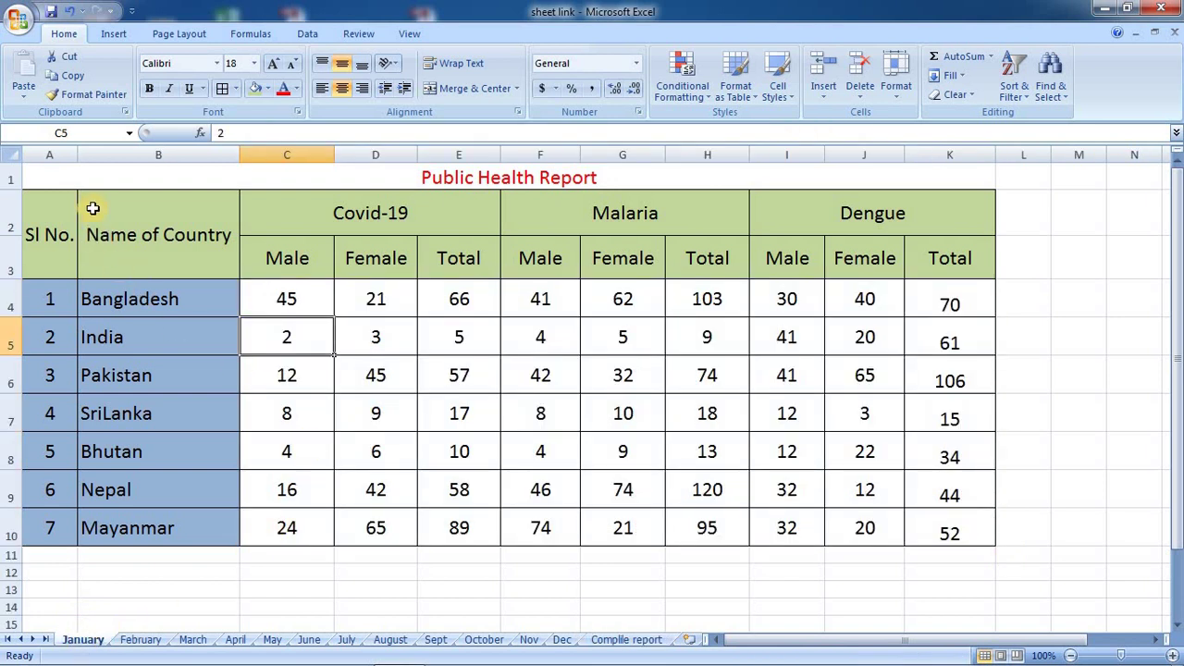
pyautogui.moveTo(56, 197); pyautogui.dragTo(961, 536)
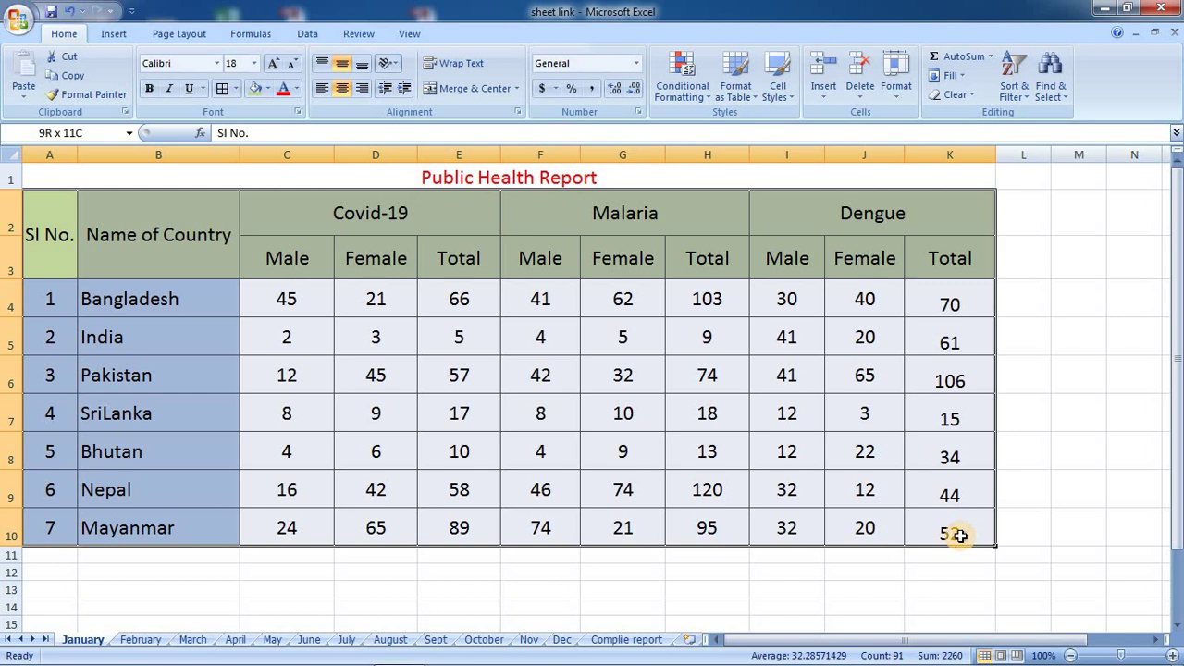
pyautogui.click(361, 331)
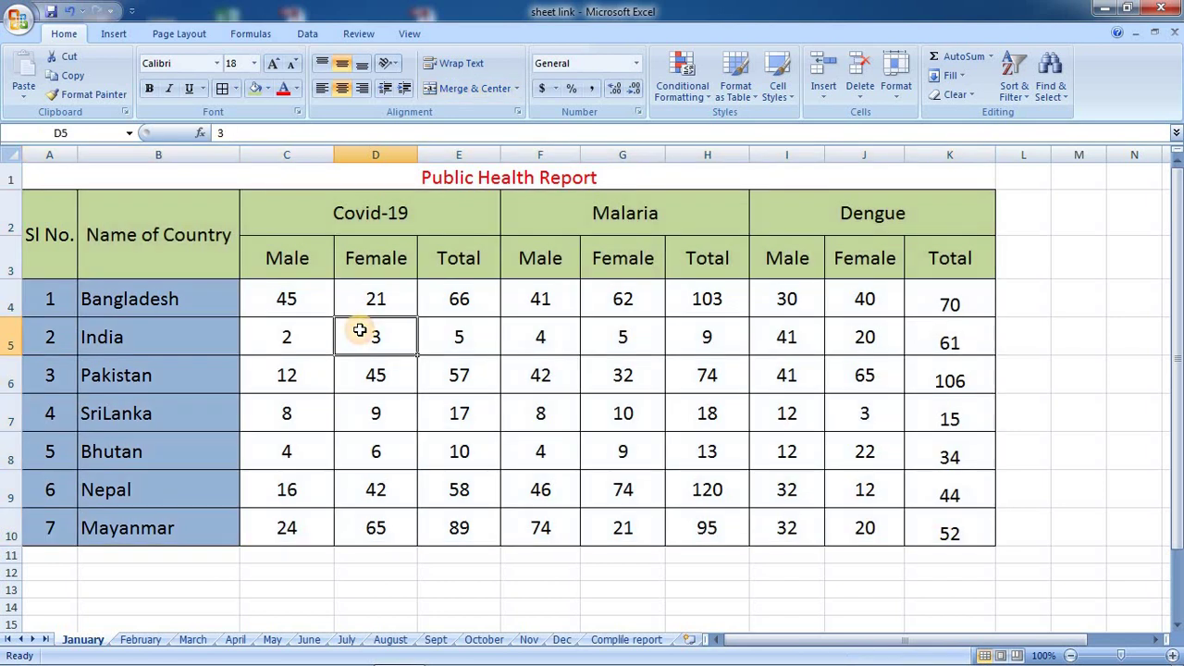
pyautogui.click(305, 303)
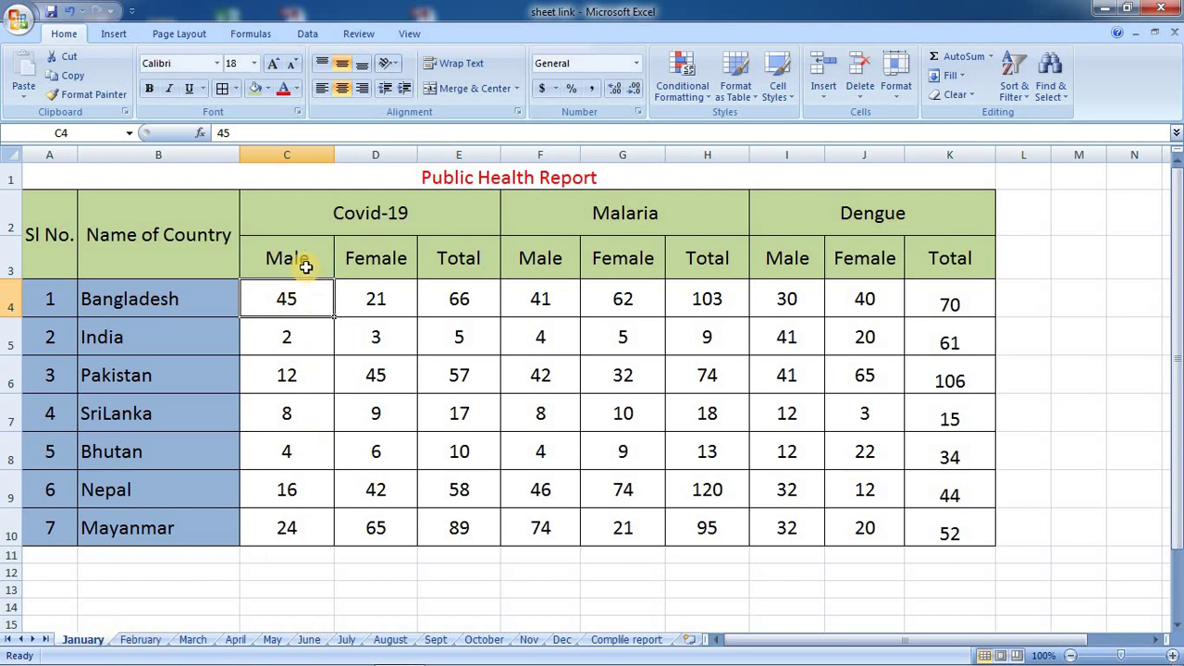
pyautogui.click(333, 233)
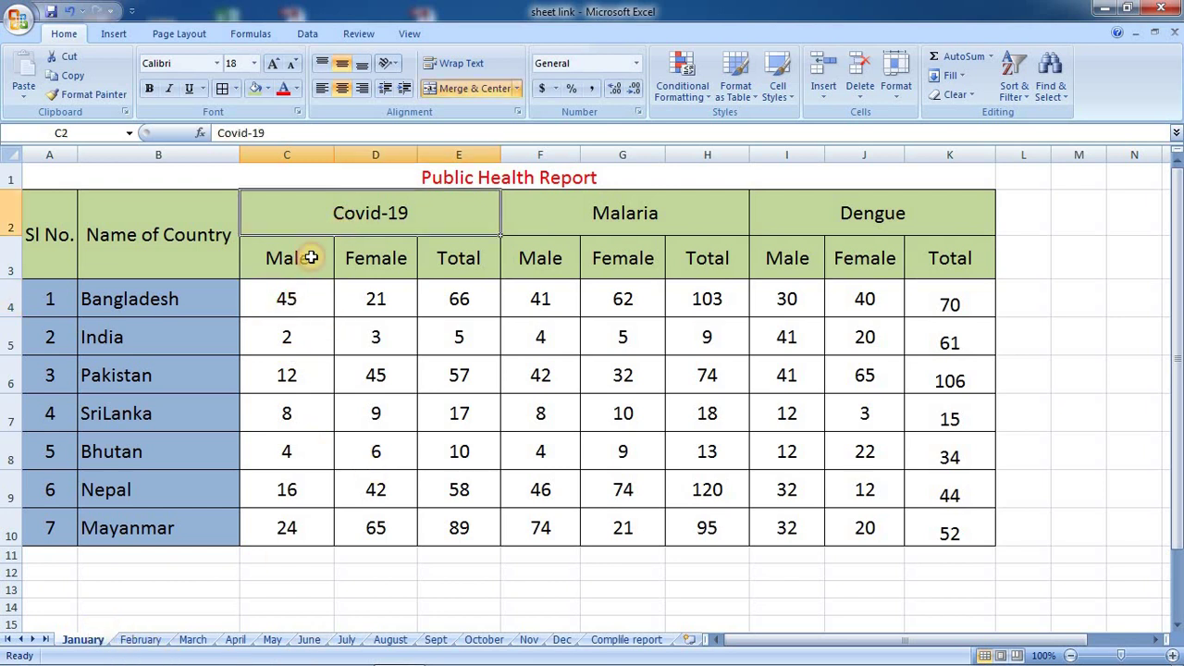
pyautogui.click(305, 263)
pyautogui.click(294, 300)
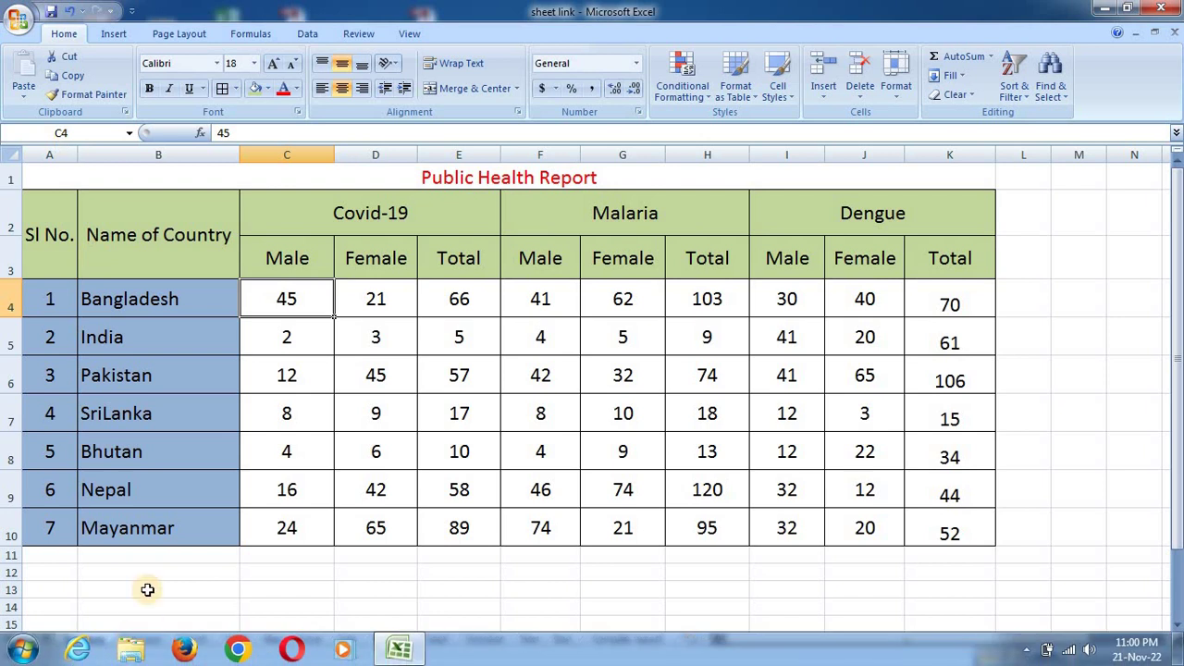
pyautogui.click(140, 640)
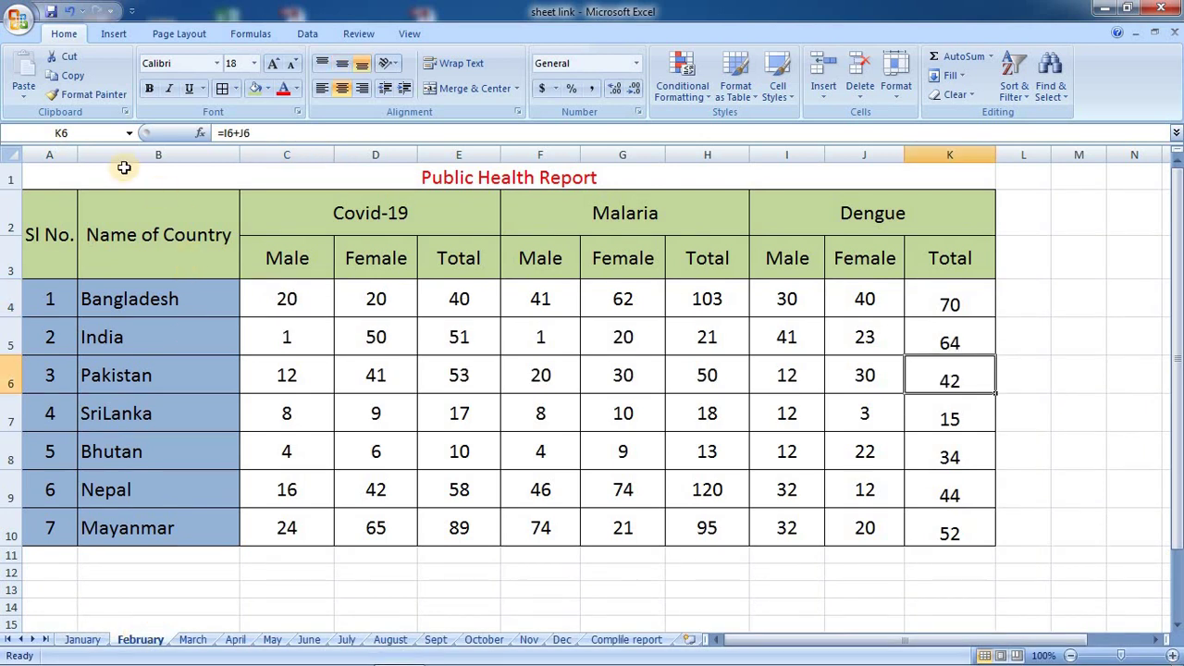
pyautogui.click(302, 306)
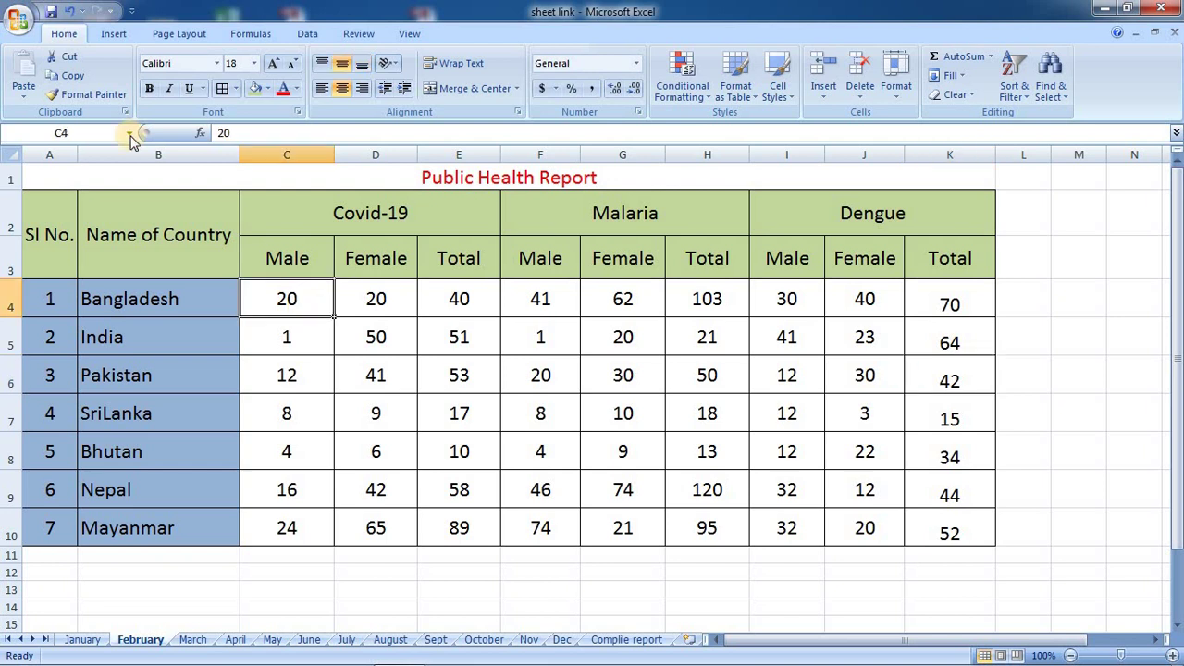
pyautogui.click(198, 639)
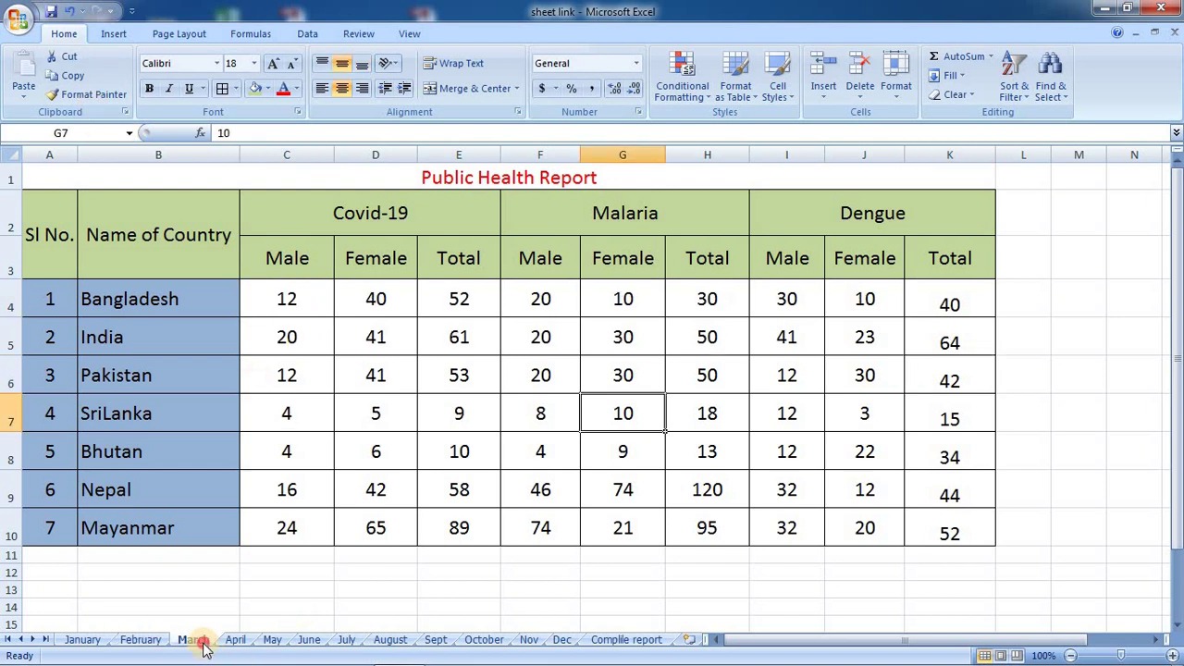
pyautogui.click(301, 306)
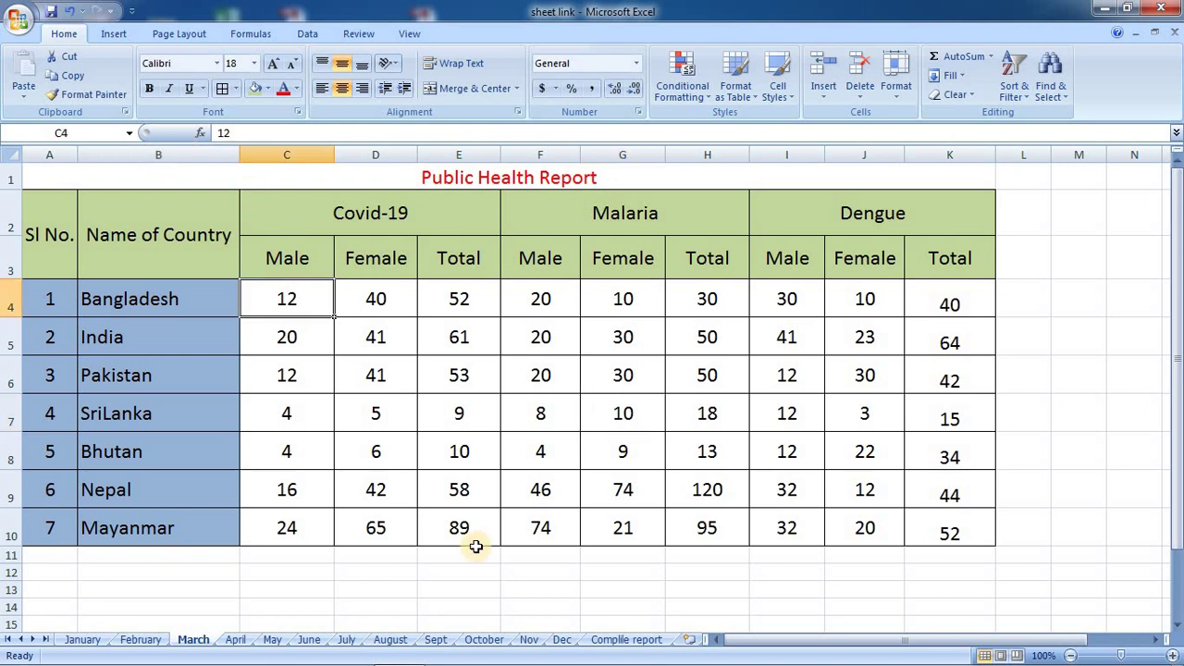
pyautogui.click(236, 641)
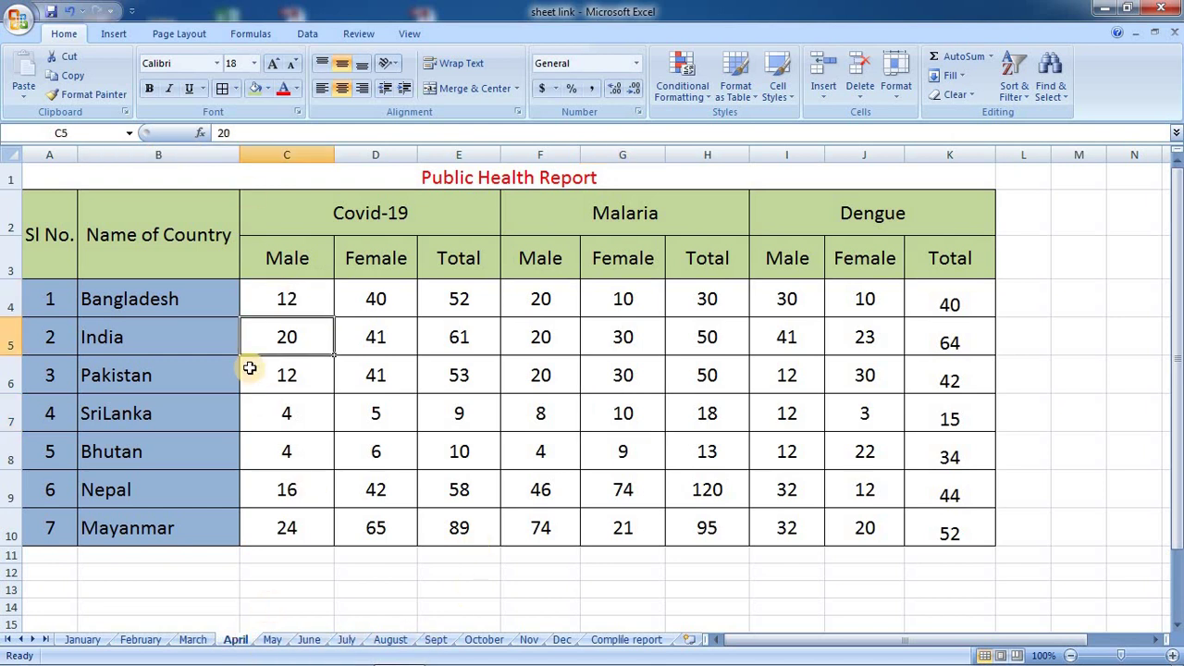
pyautogui.click(268, 306)
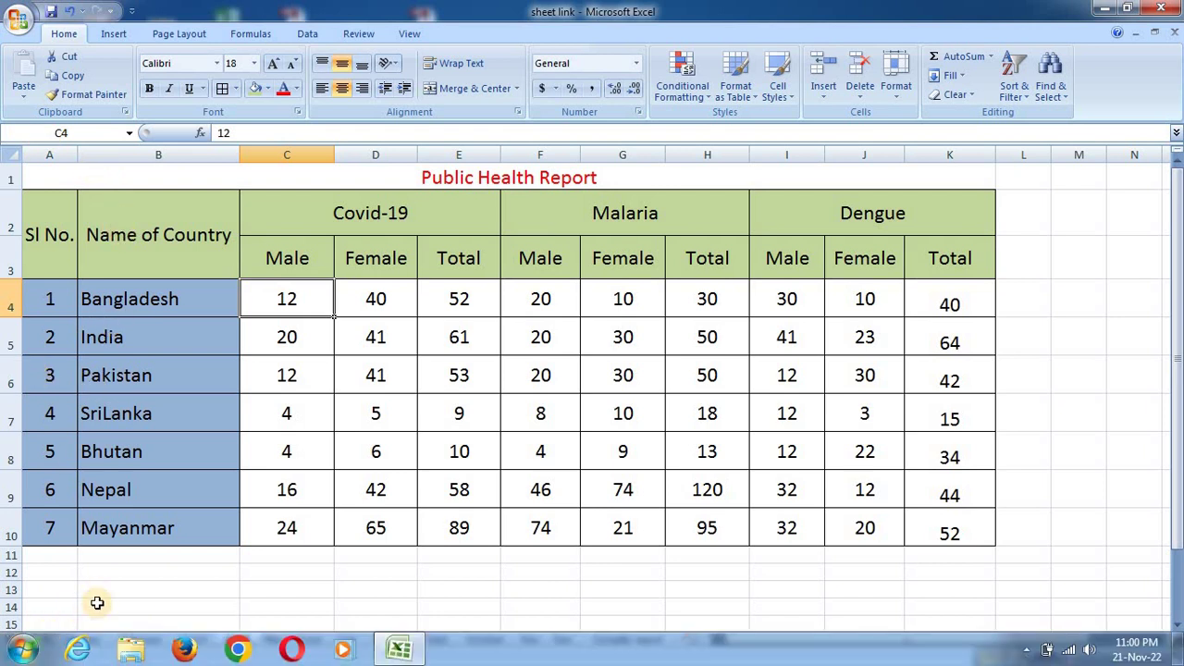
pyautogui.click(81, 639)
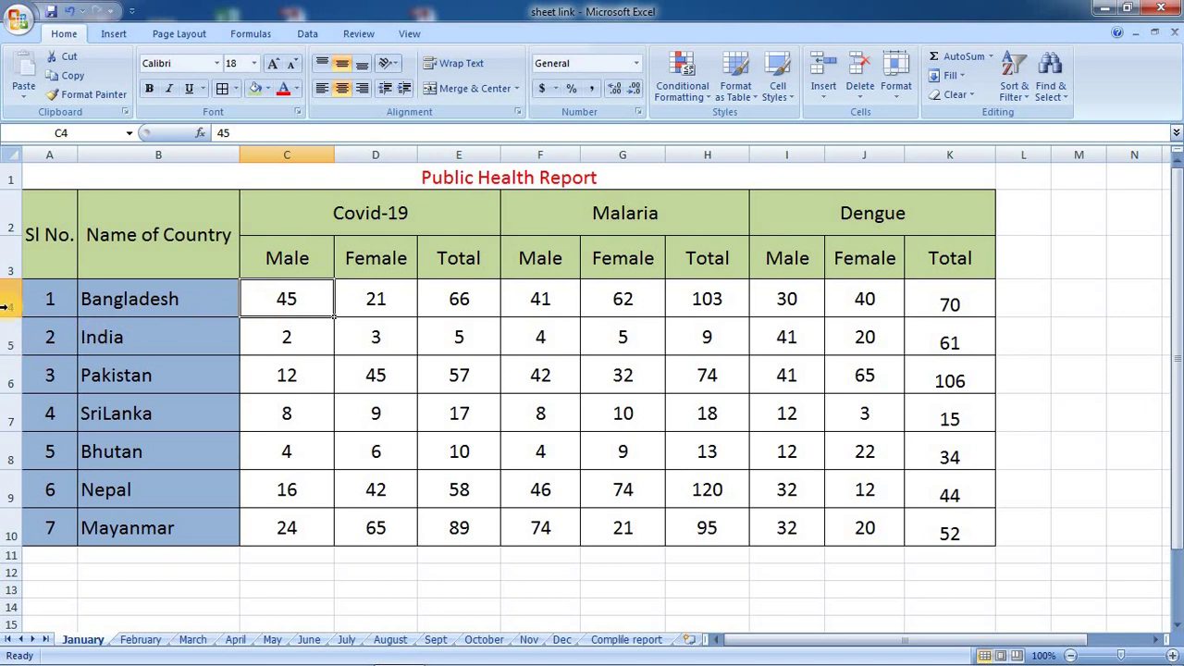
pyautogui.click(179, 606)
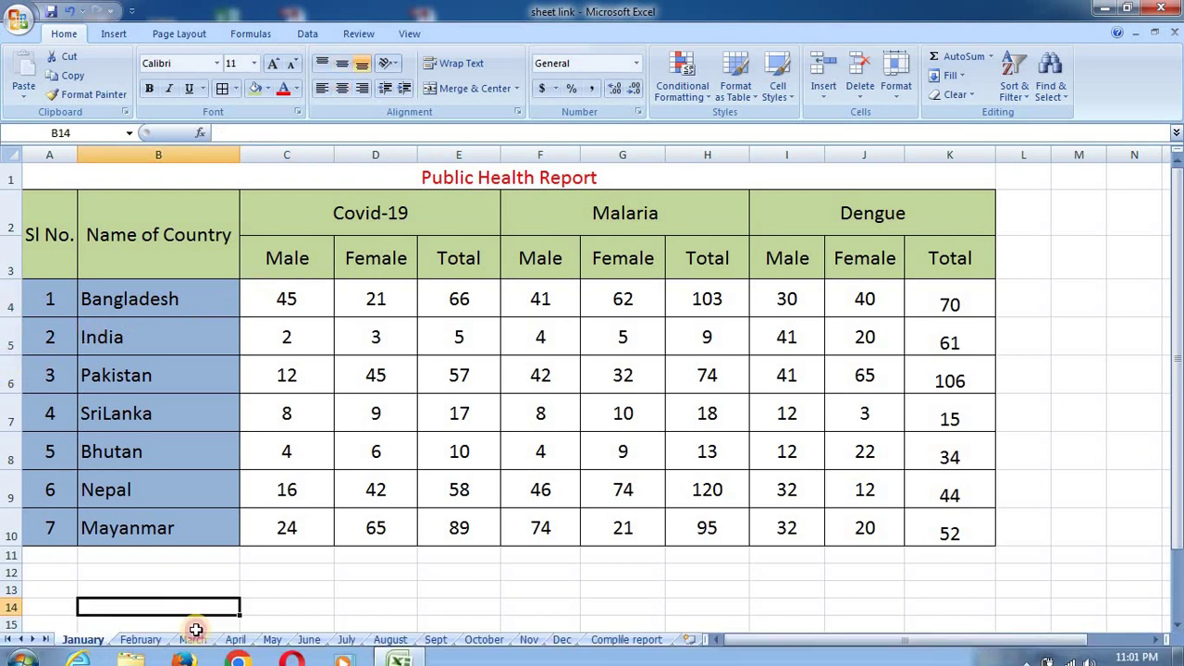
pyautogui.click(192, 639)
pyautogui.click(235, 639)
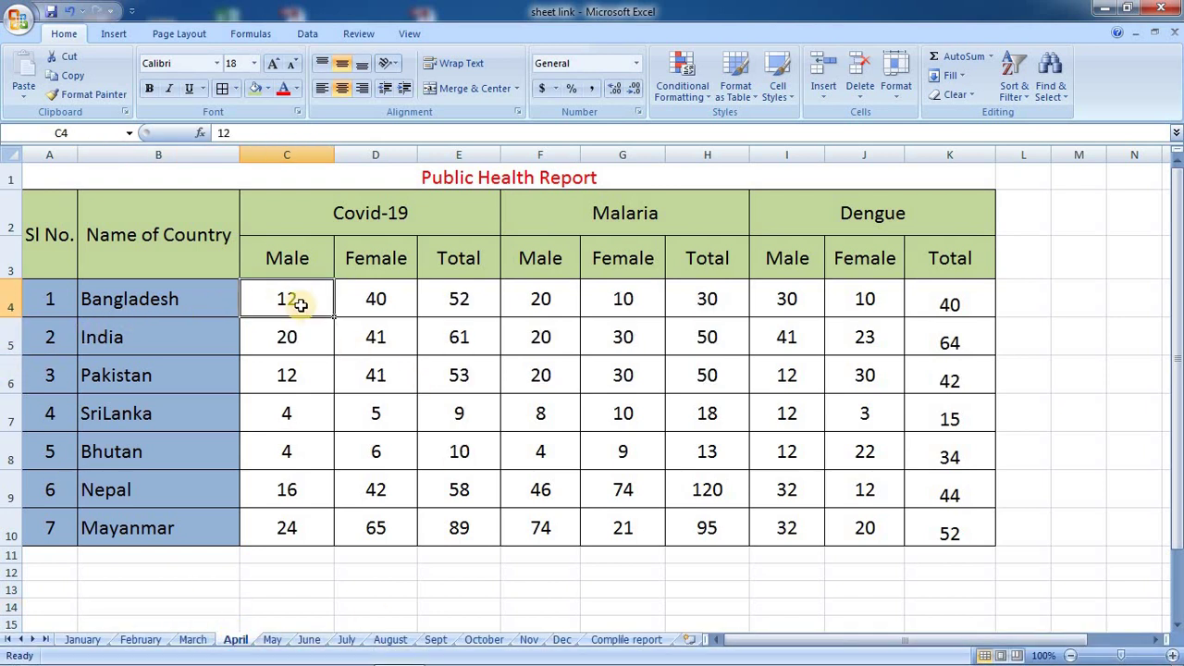
pyautogui.click(605, 590)
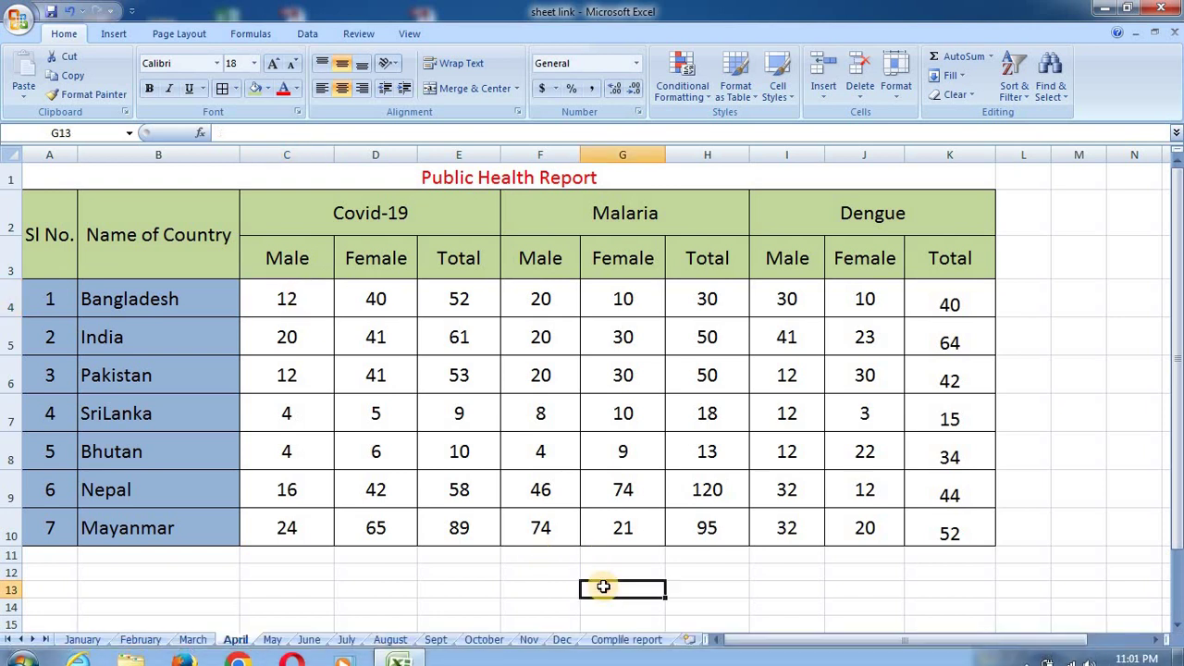
pyautogui.click(622, 639)
pyautogui.click(312, 298)
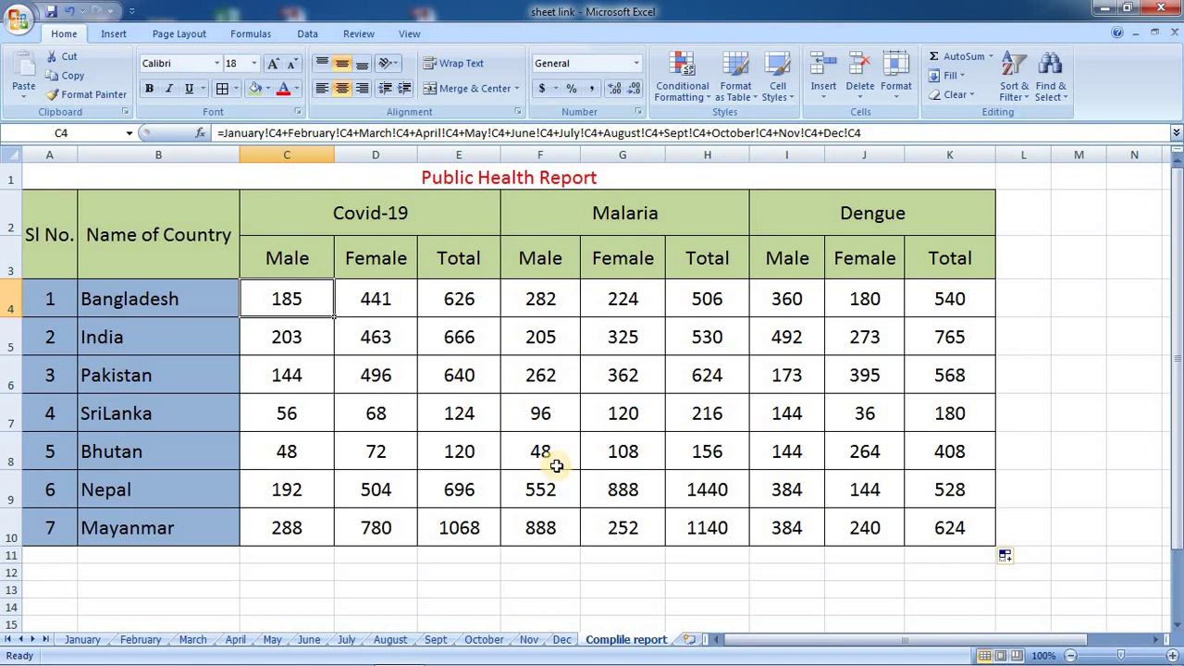
# Step: Browse the January through May sheets and select May's whole data table
pyautogui.click(170, 593)
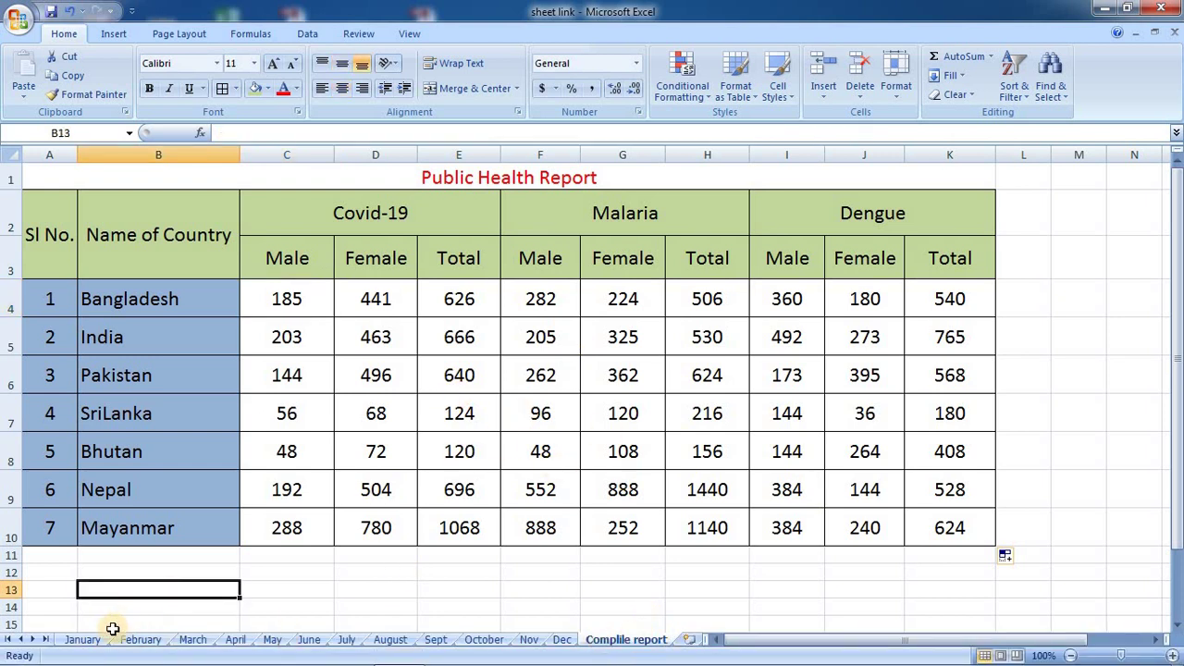
pyautogui.click(85, 640)
pyautogui.click(139, 639)
pyautogui.click(185, 639)
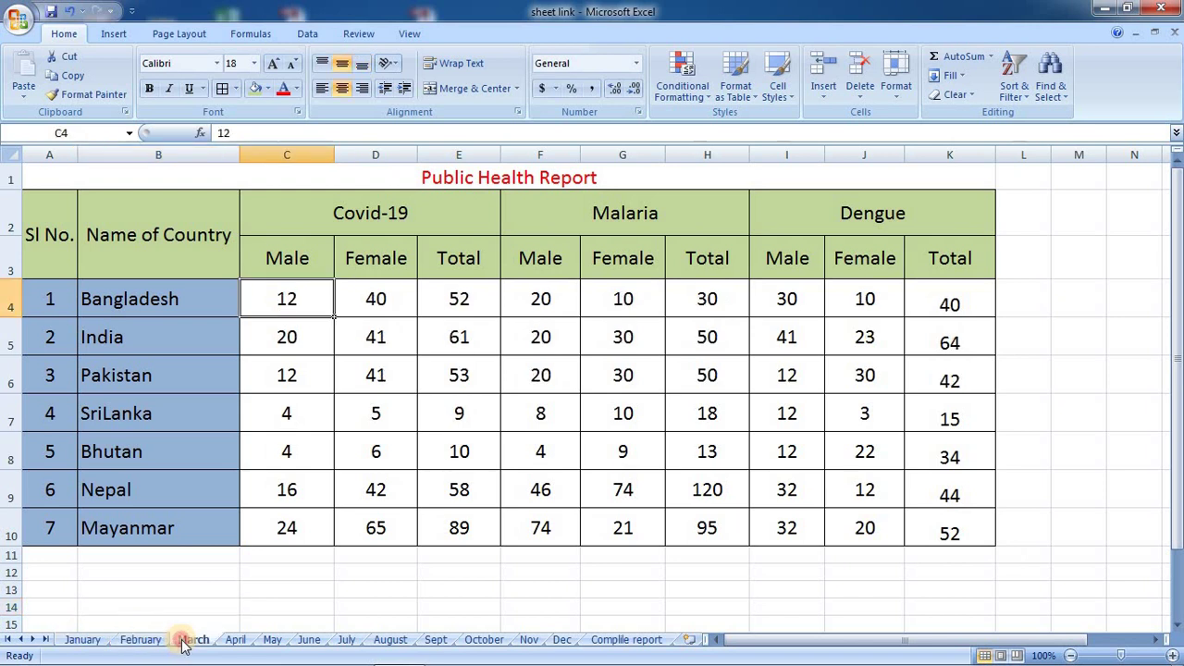
pyautogui.click(236, 639)
pyautogui.click(272, 639)
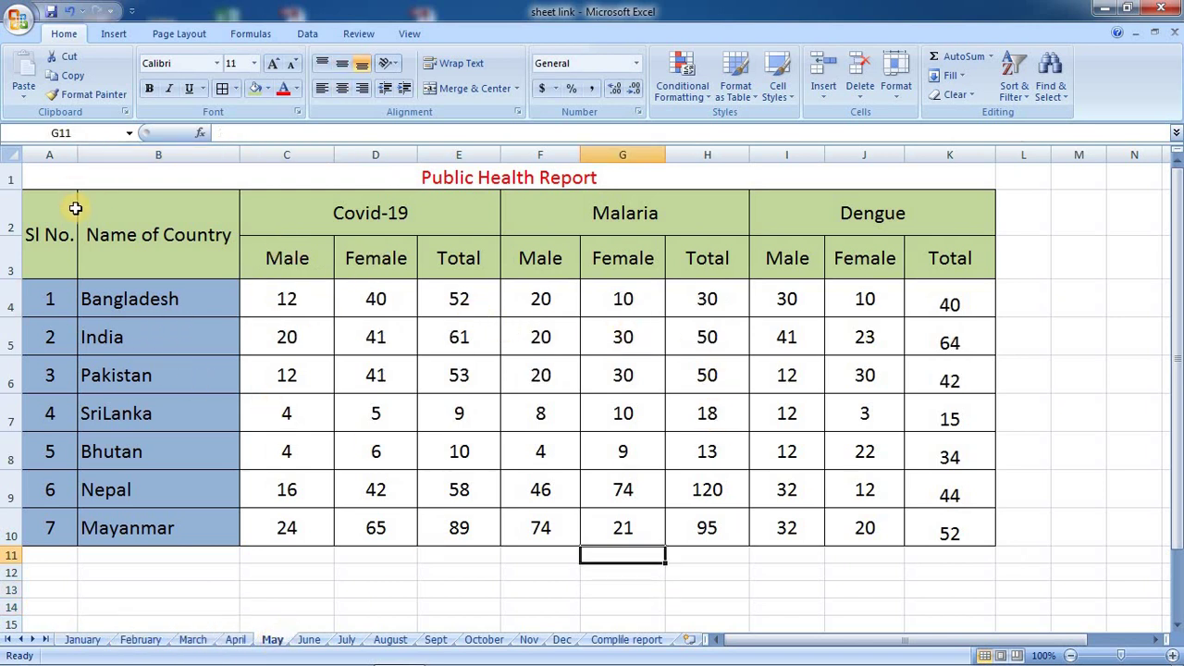
pyautogui.moveTo(76, 208); pyautogui.dragTo(945, 543)
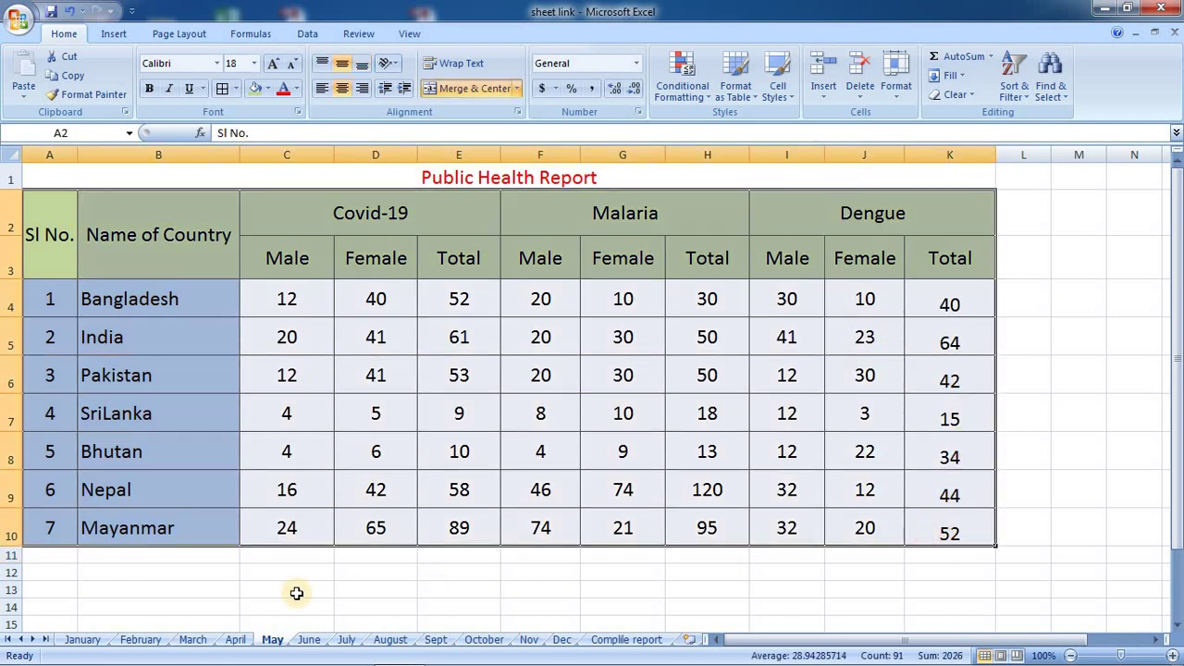
# Step: On the January sheet, review Bangladesh's C4 and D4 values and Pakistan's D6 value
pyautogui.click(79, 640)
pyautogui.rightClick(81, 641)
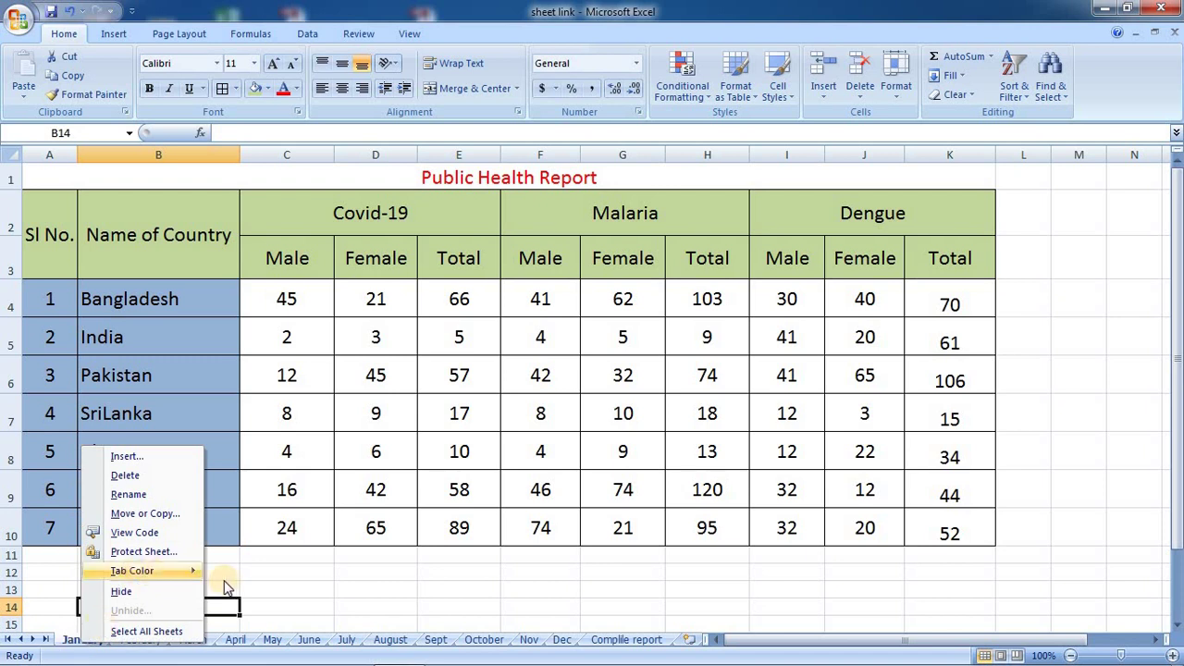
pyautogui.click(190, 632)
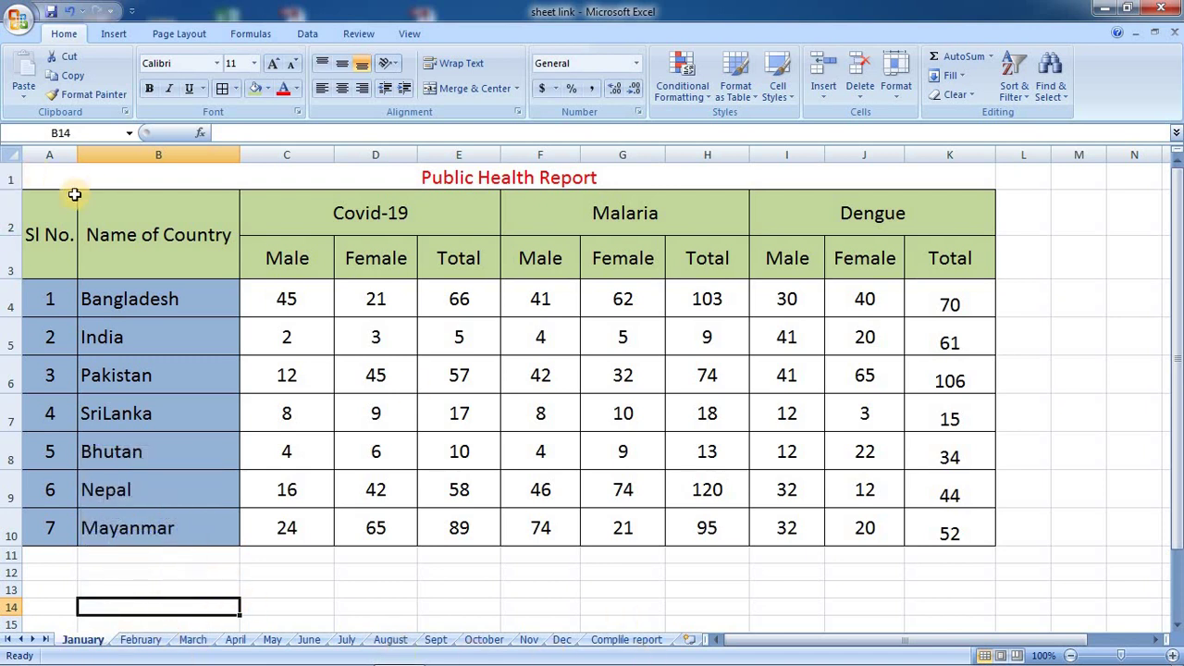
pyautogui.click(28, 182)
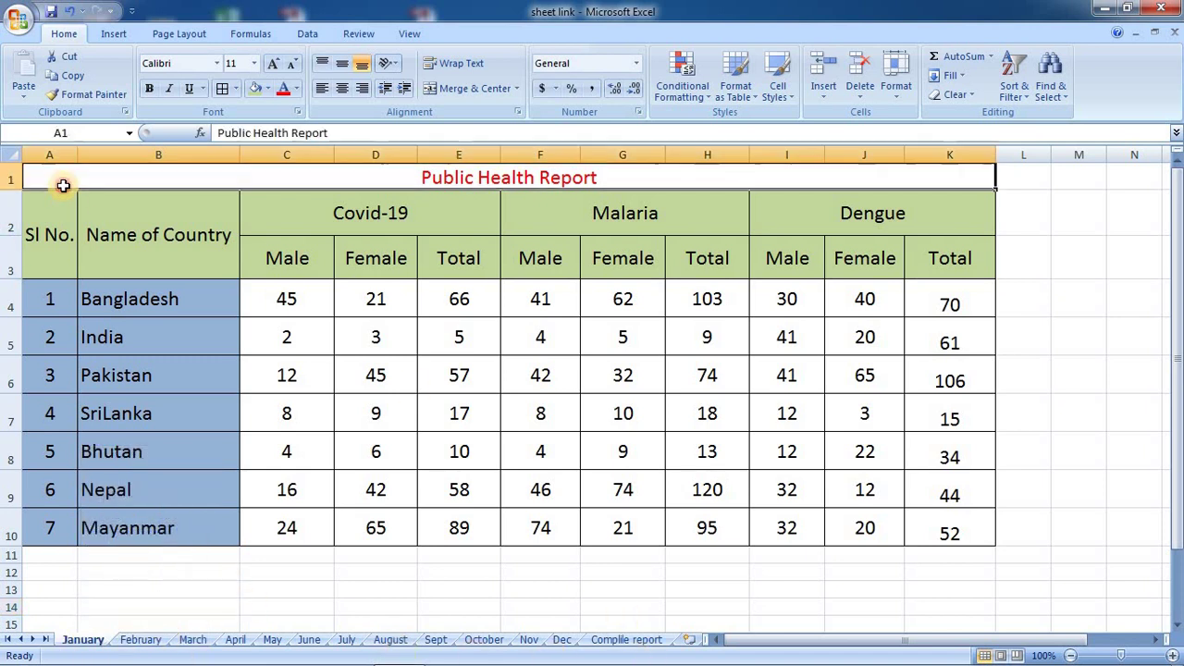
pyautogui.click(320, 309)
pyautogui.click(379, 315)
pyautogui.click(375, 375)
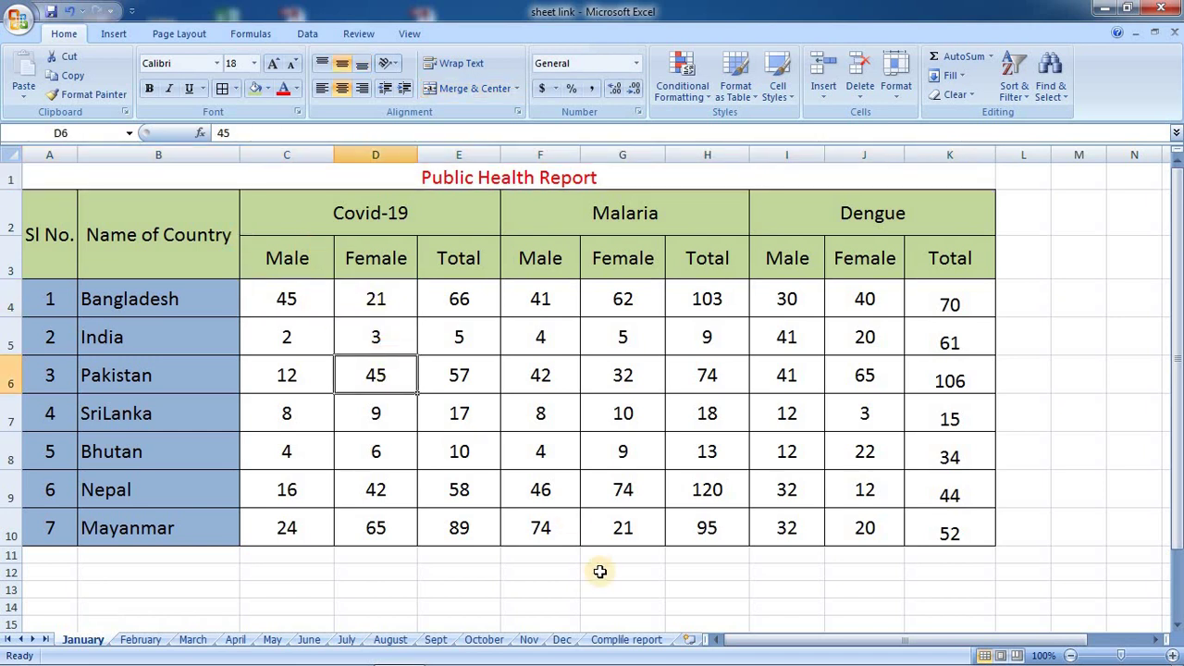
# Step: On the Compile report sheet, inspect the cross-sheet sum formulas in C4 and E4
pyautogui.click(626, 639)
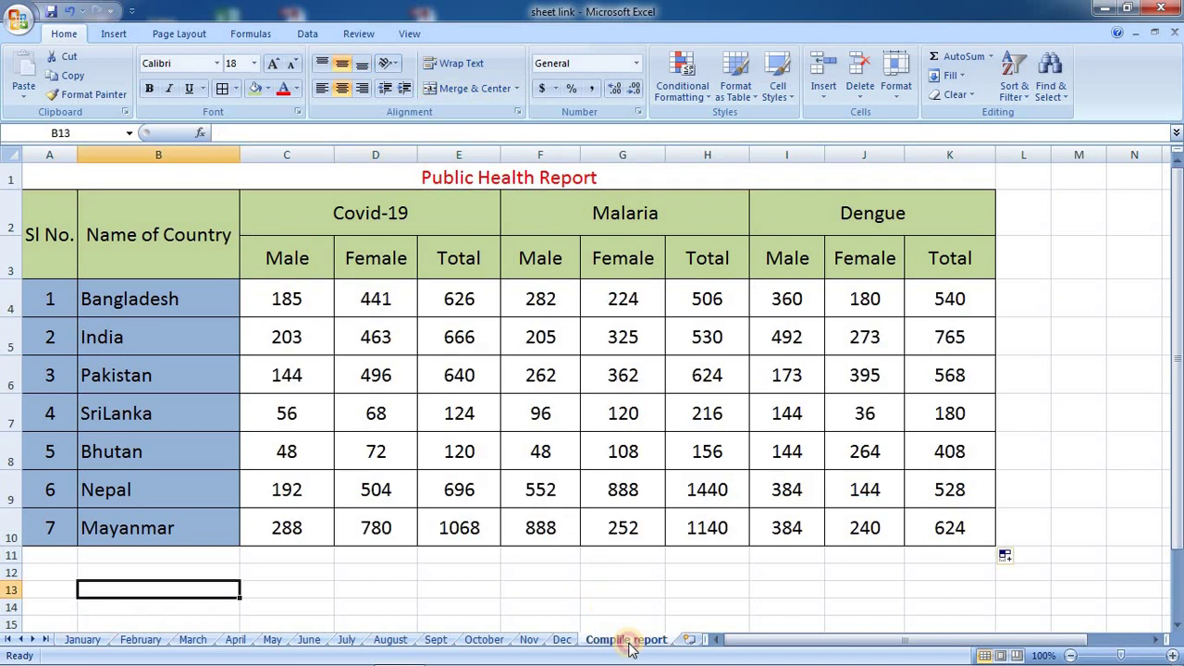
pyautogui.click(300, 294)
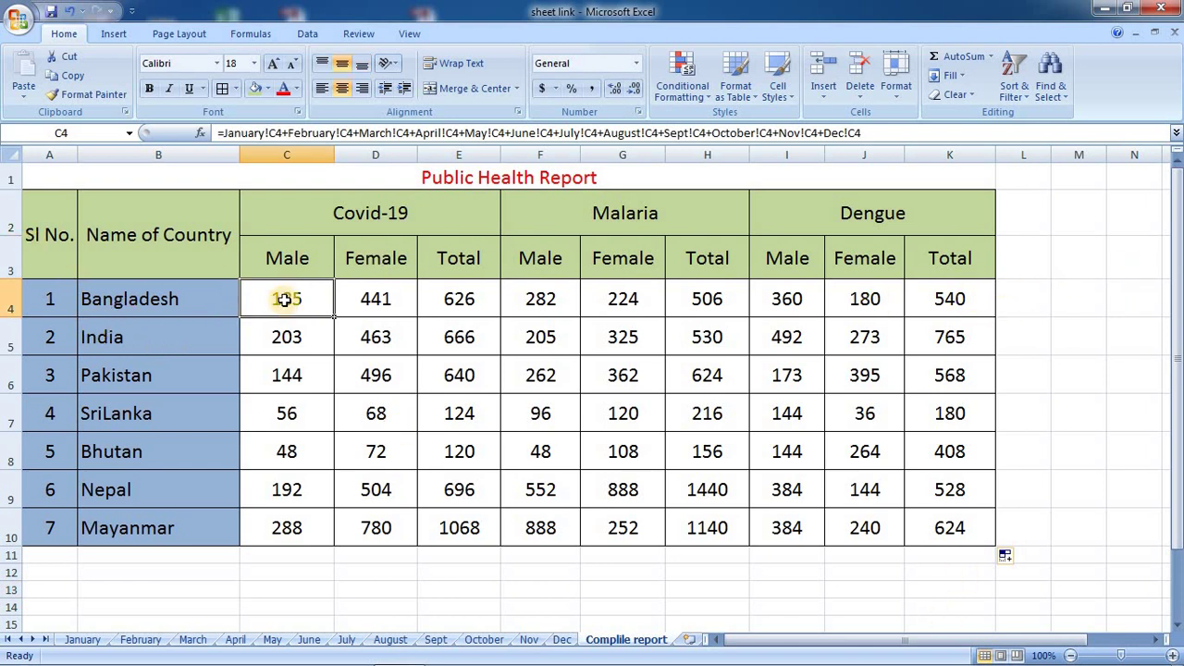
pyautogui.click(371, 299)
pyautogui.click(457, 298)
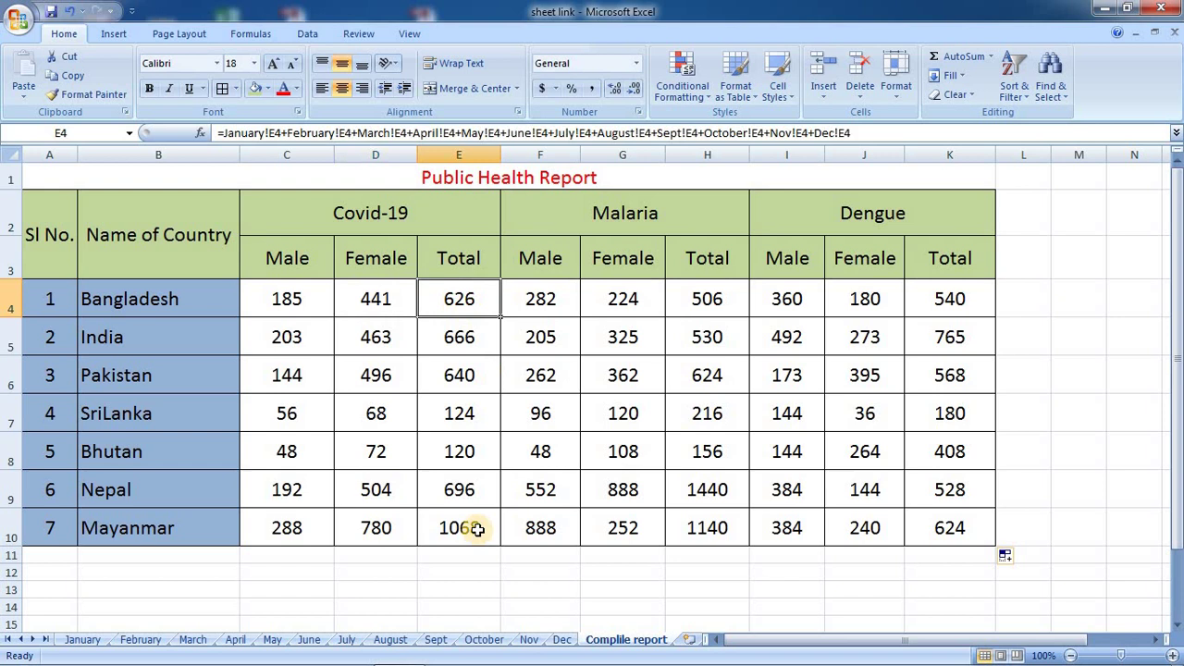
# Step: Go back through July, June and May to April, checking Bangladesh's Covid-19 Male count of 12
pyautogui.click(346, 640)
pyautogui.click(305, 640)
pyautogui.click(273, 639)
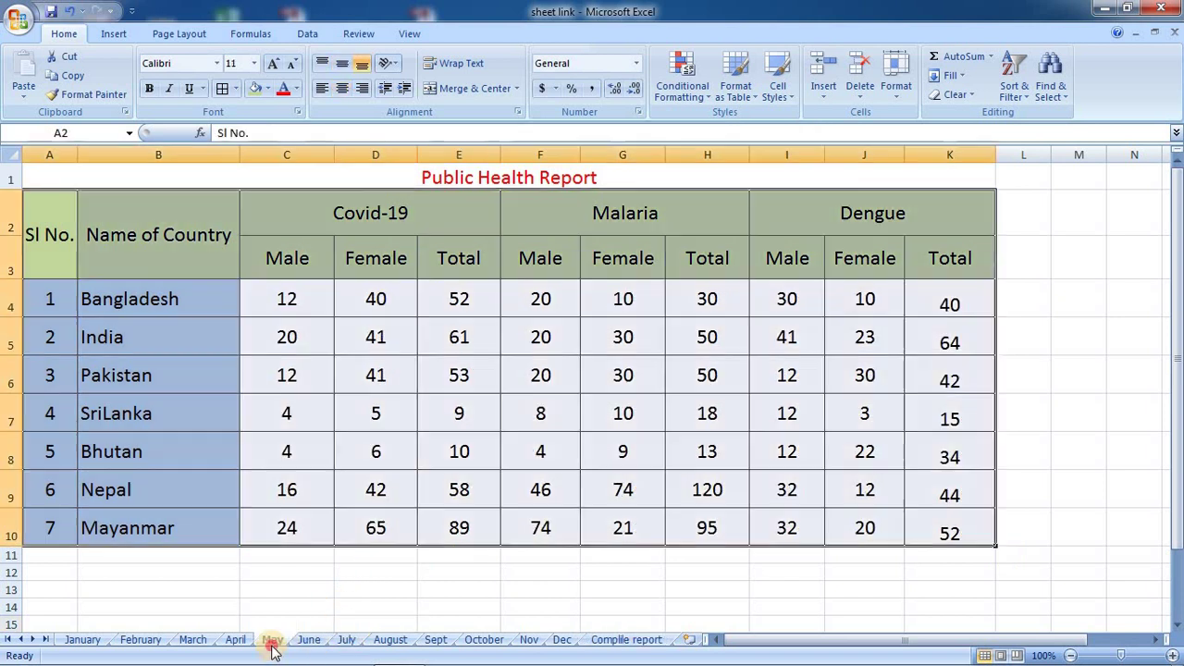
pyautogui.click(235, 639)
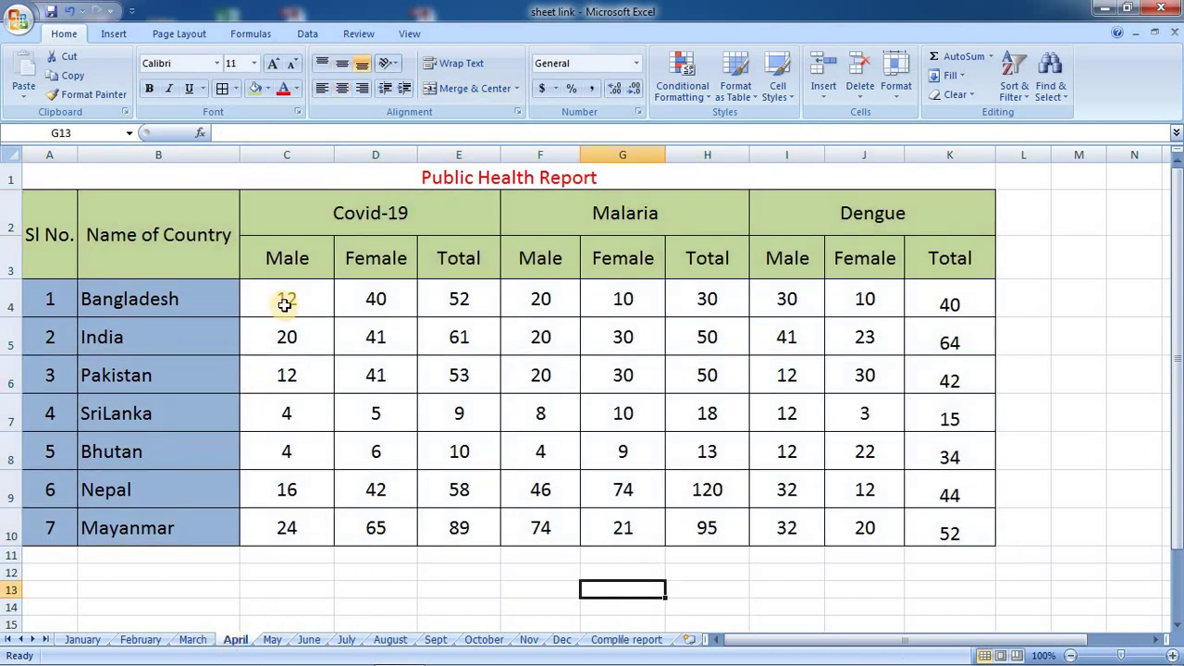
pyautogui.click(285, 302)
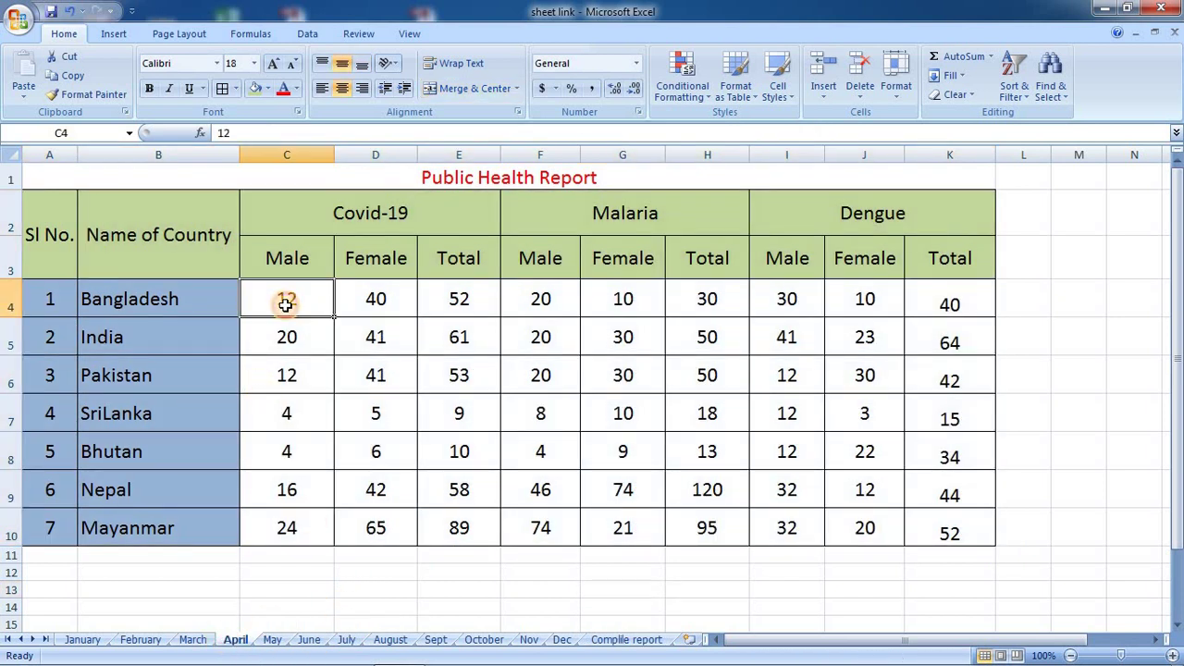
pyautogui.click(154, 302)
pyautogui.click(157, 251)
pyautogui.click(259, 299)
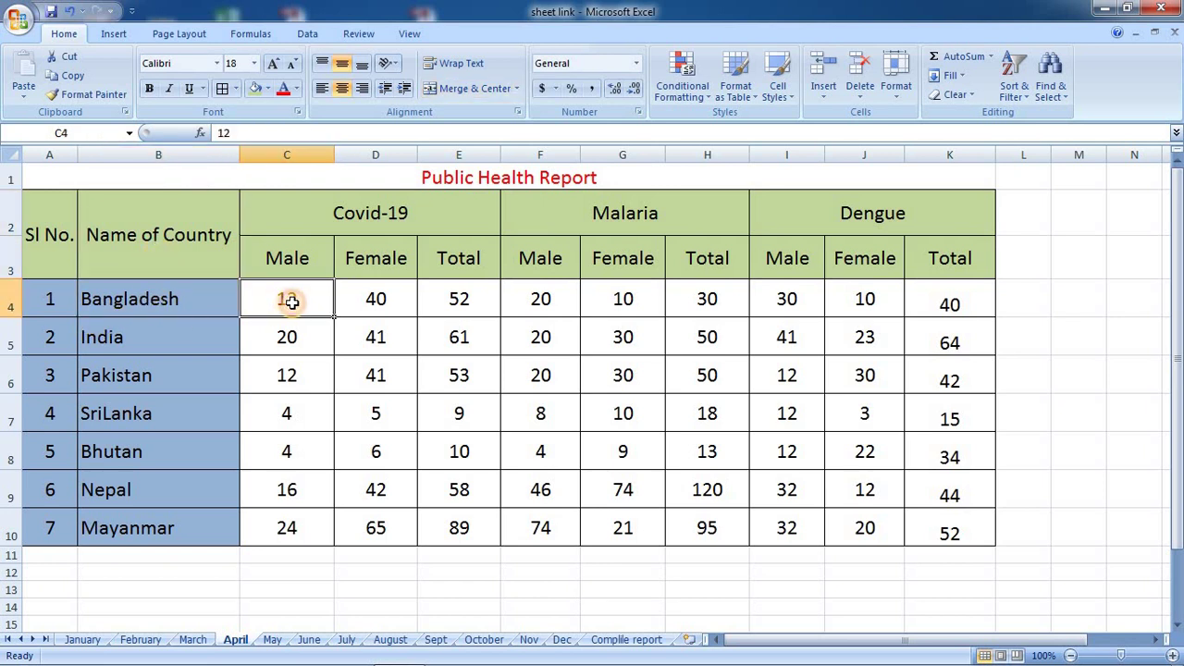
# Step: Select the whole data table on the April sheet, then on the August sheet
pyautogui.moveTo(74, 227); pyautogui.dragTo(941, 525)
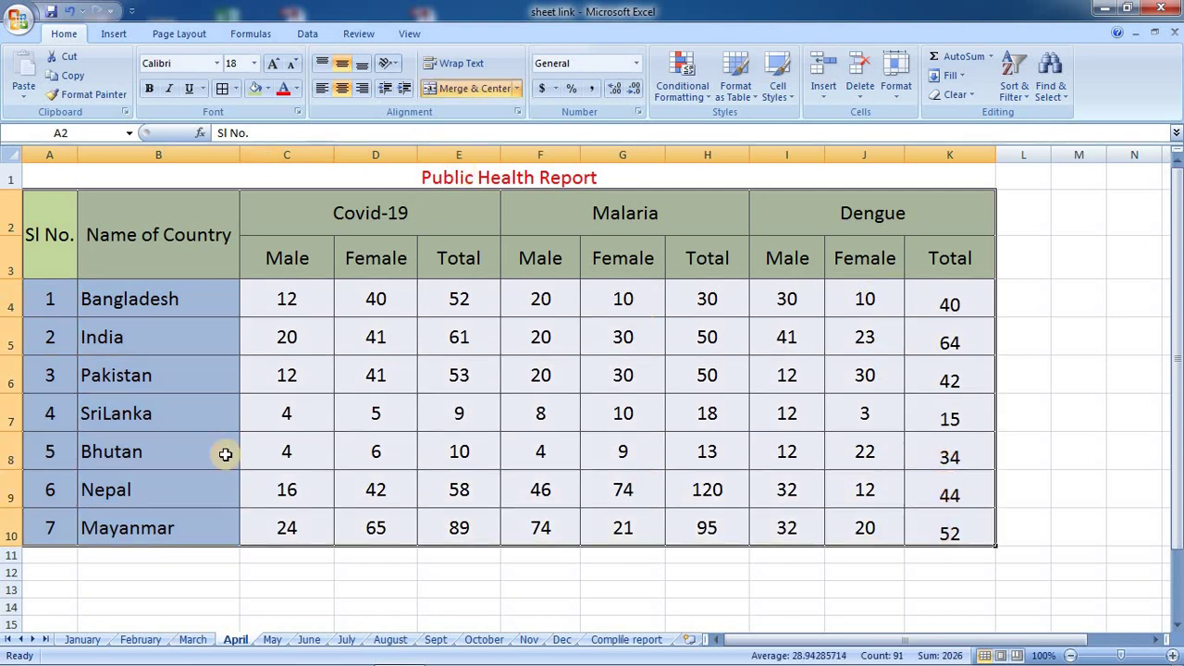
pyautogui.moveTo(52, 197); pyautogui.dragTo(958, 536)
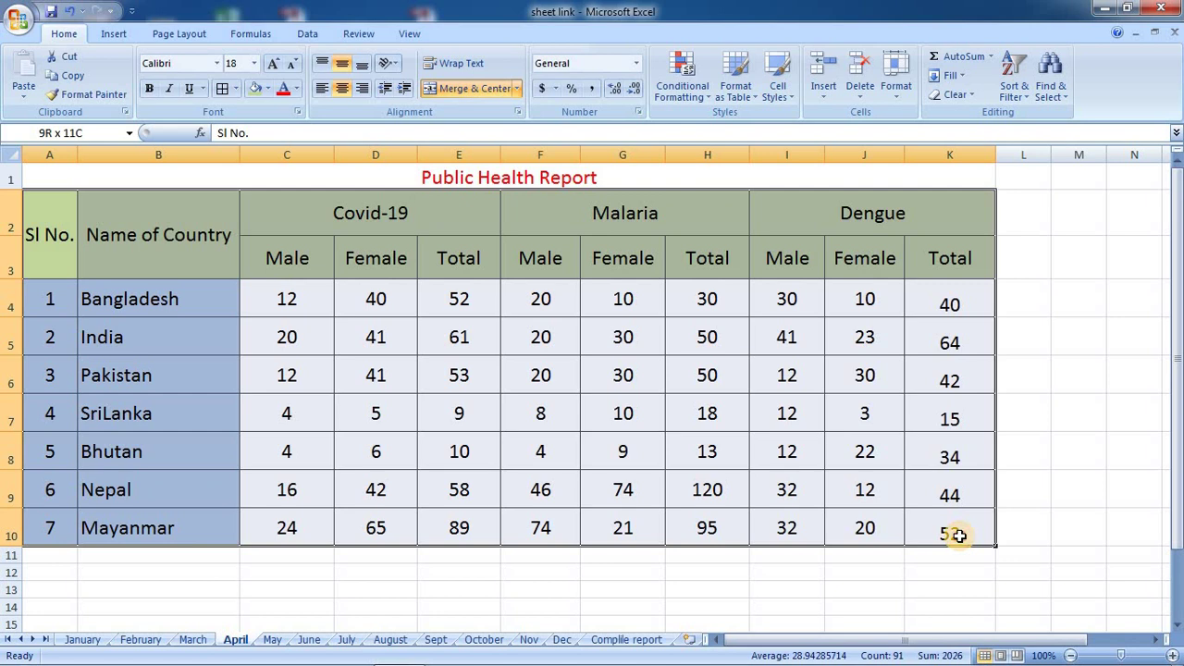
pyautogui.click(390, 640)
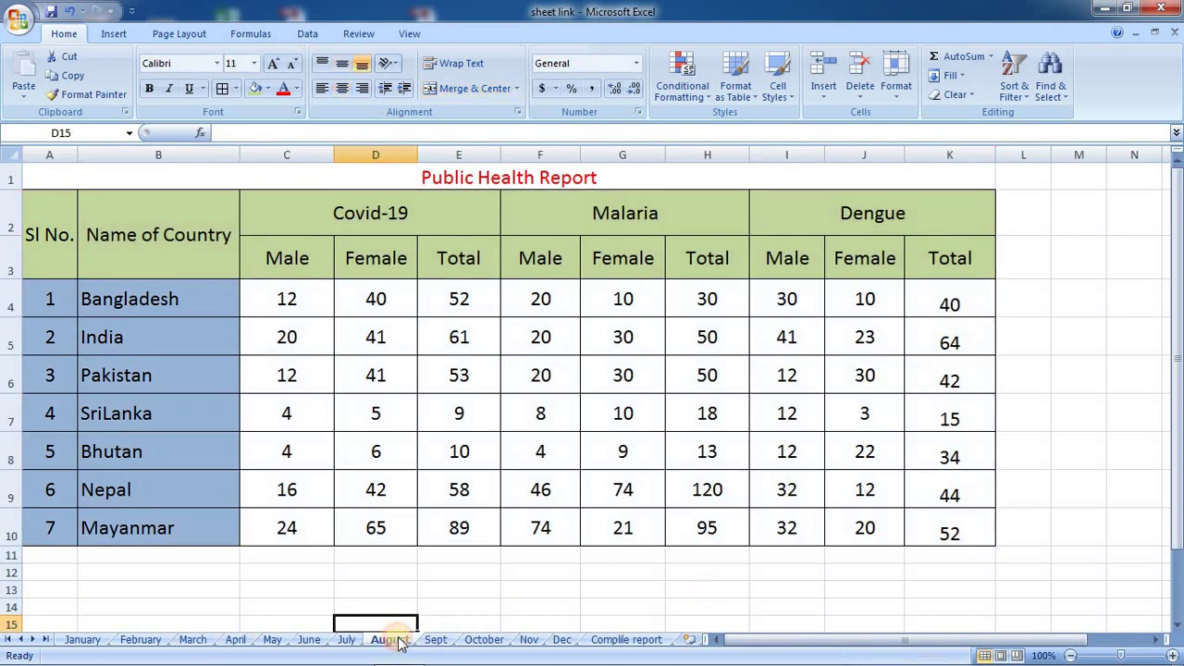
pyautogui.moveTo(63, 210); pyautogui.dragTo(948, 521)
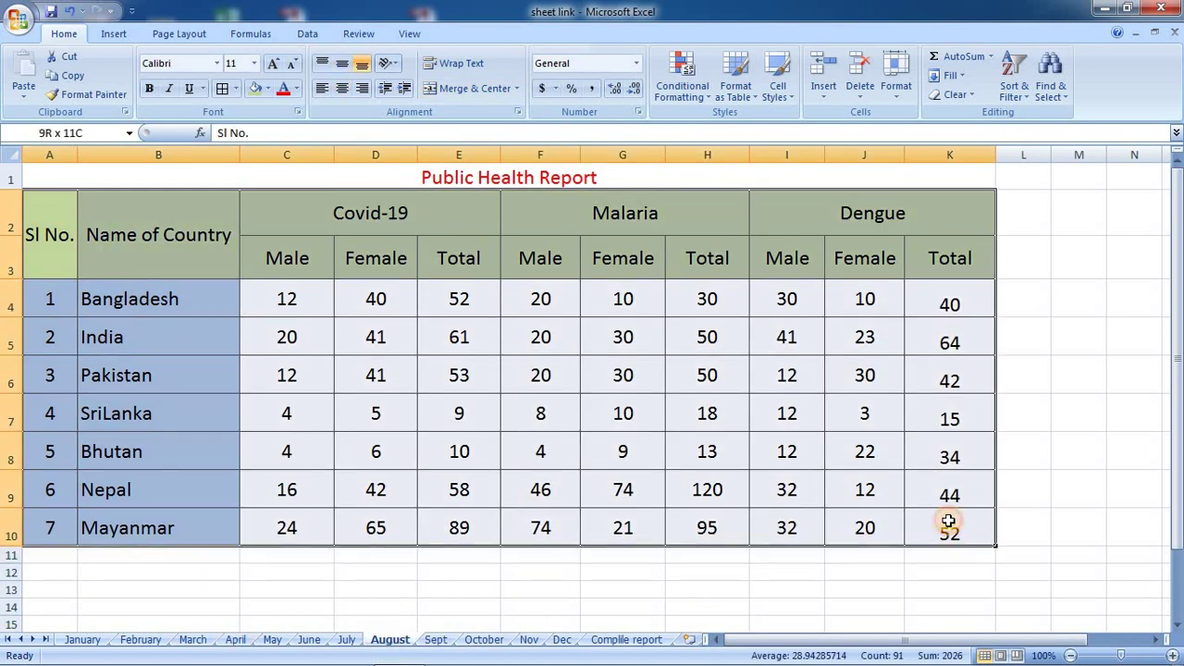
# Step: Select the whole compiled totals table on the Compile report sheet
pyautogui.click(659, 639)
pyautogui.moveTo(52, 205); pyautogui.dragTo(956, 523)
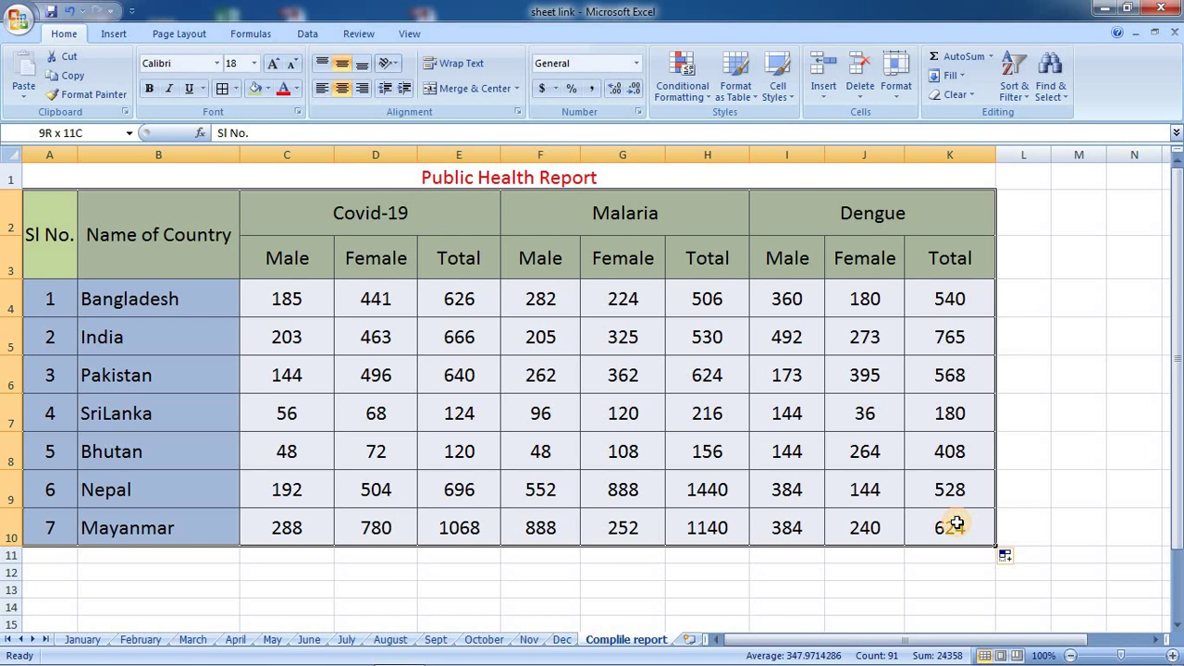
pyautogui.click(367, 214)
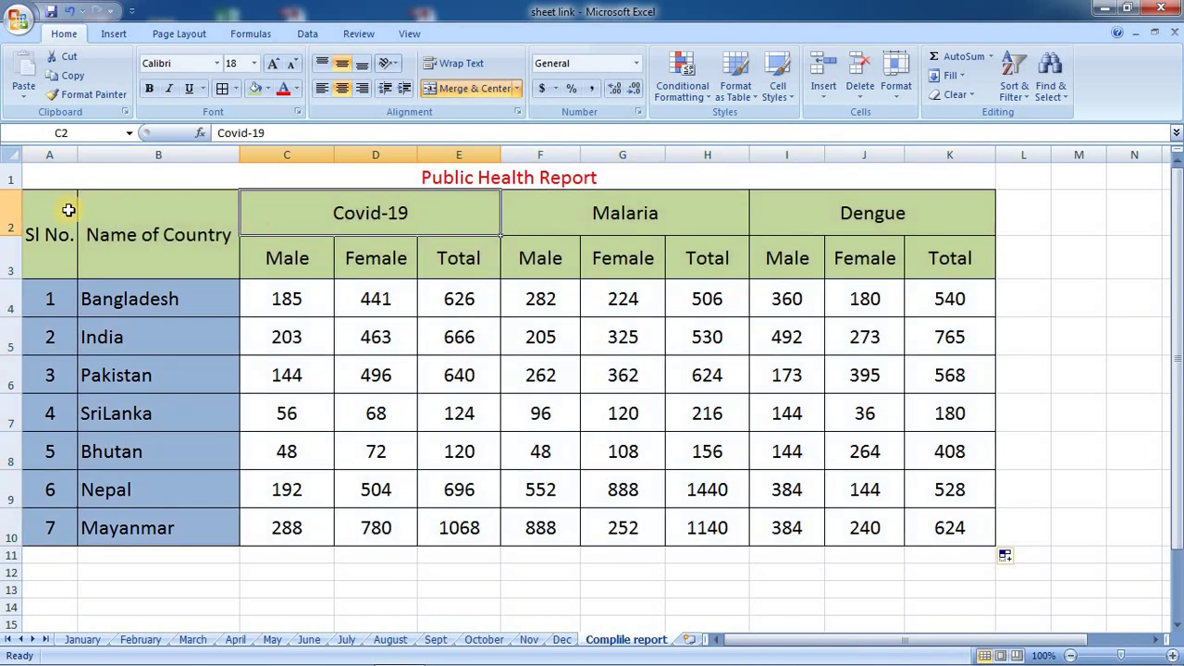
pyautogui.moveTo(69, 211); pyautogui.dragTo(942, 532)
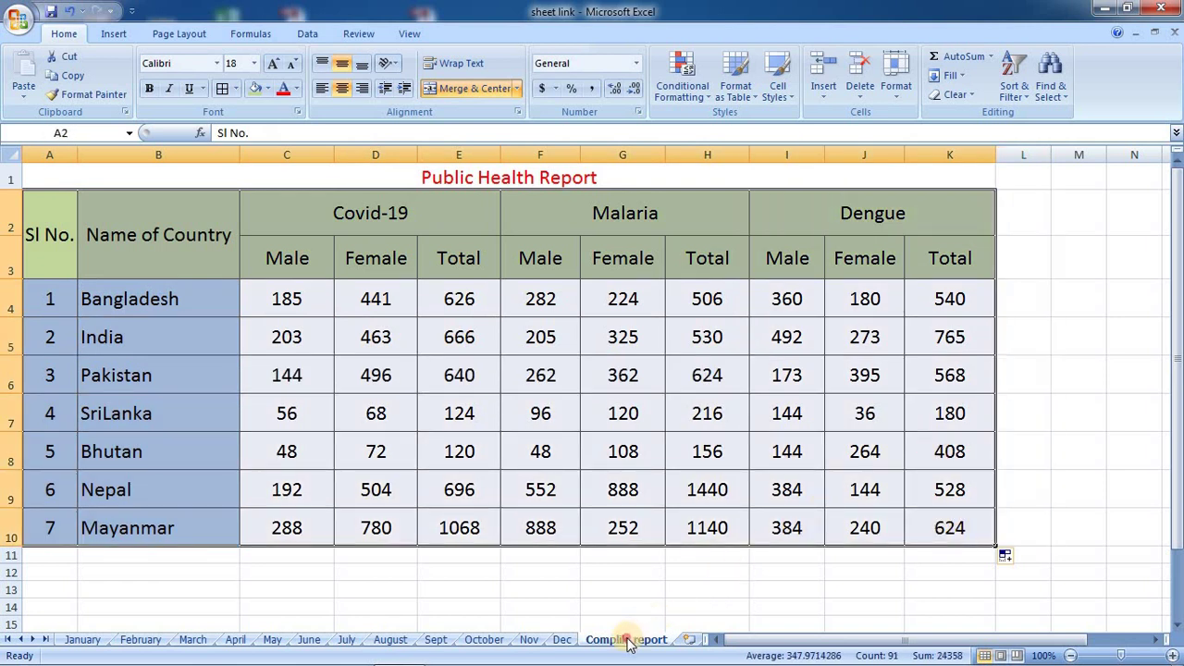
# Step: Check the Dec sheet, then select January's case counts for all diseases, ending on Compile report
pyautogui.click(562, 639)
pyautogui.click(604, 639)
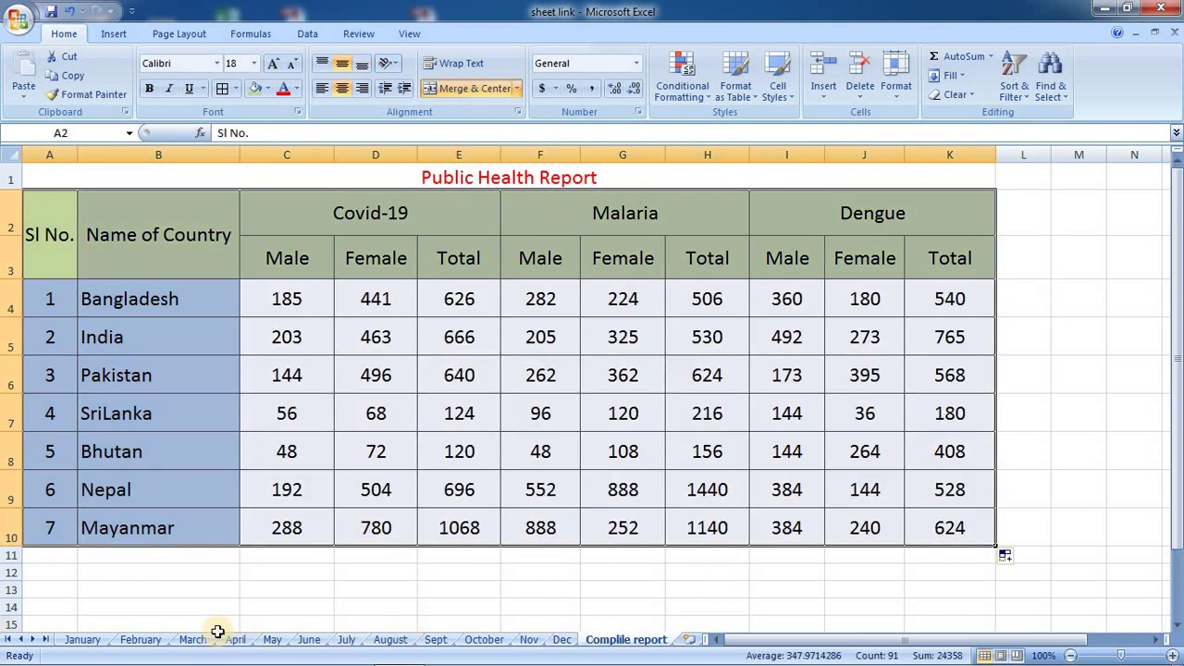
pyautogui.click(87, 640)
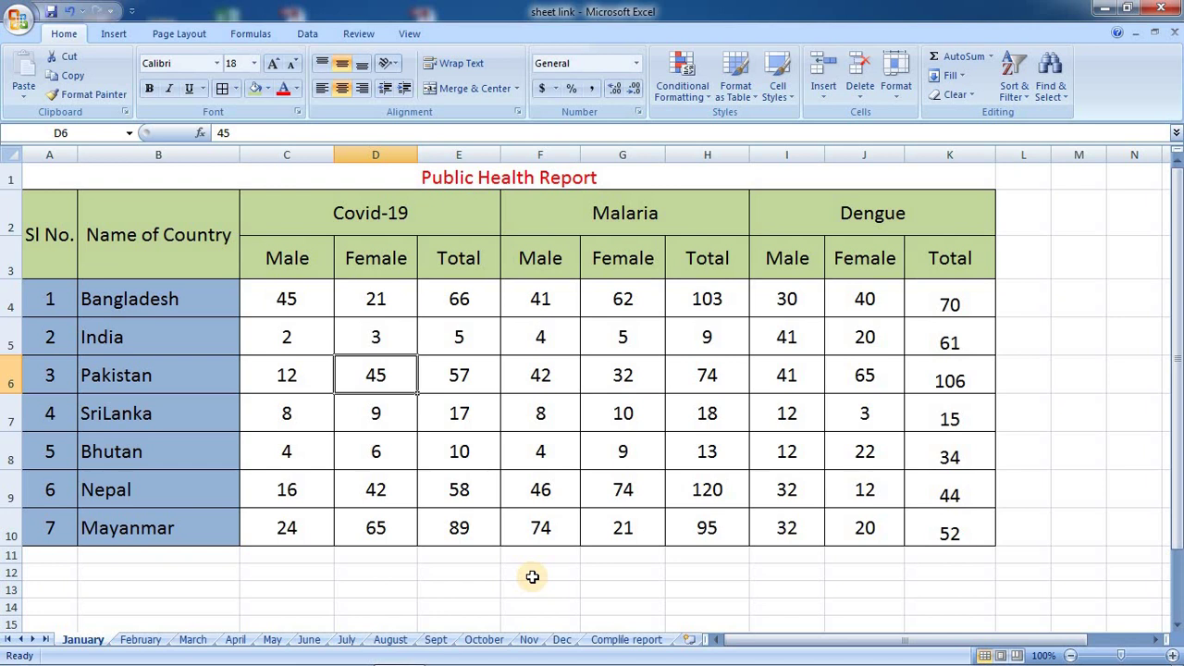
pyautogui.moveTo(318, 304); pyautogui.dragTo(888, 542)
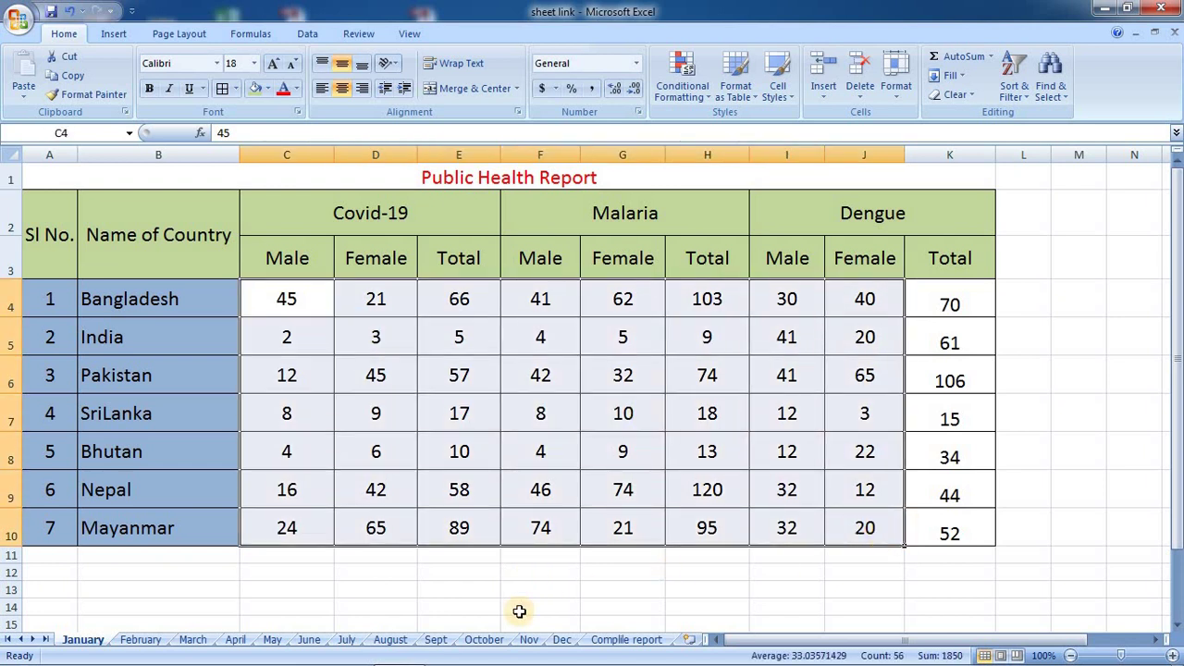
pyautogui.click(645, 639)
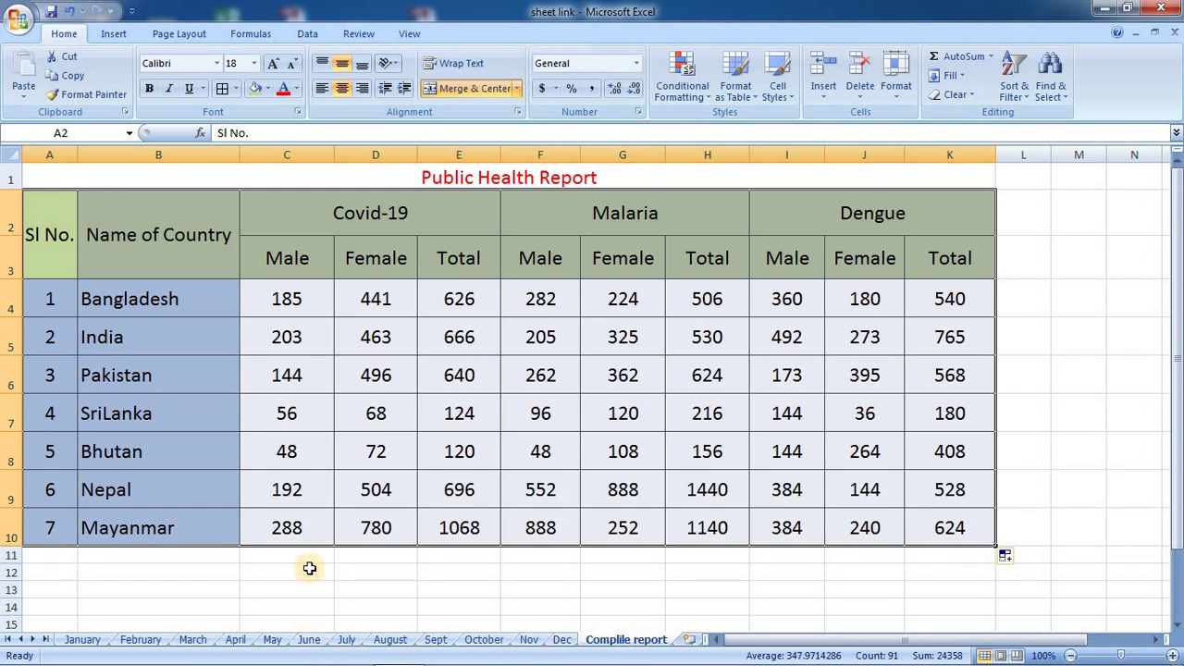
# Step: Compare the formulas behind Bangladesh's male and female Covid-19 totals on Compile report
pyautogui.click(294, 299)
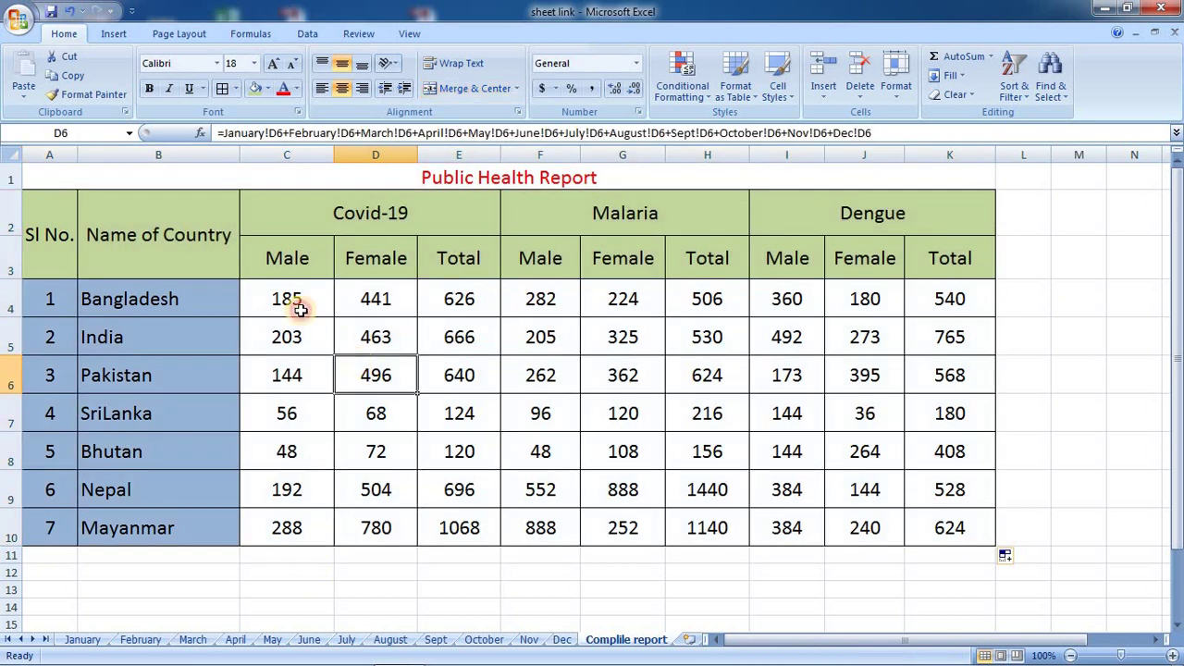
pyautogui.click(360, 299)
pyautogui.click(319, 307)
pyautogui.click(338, 307)
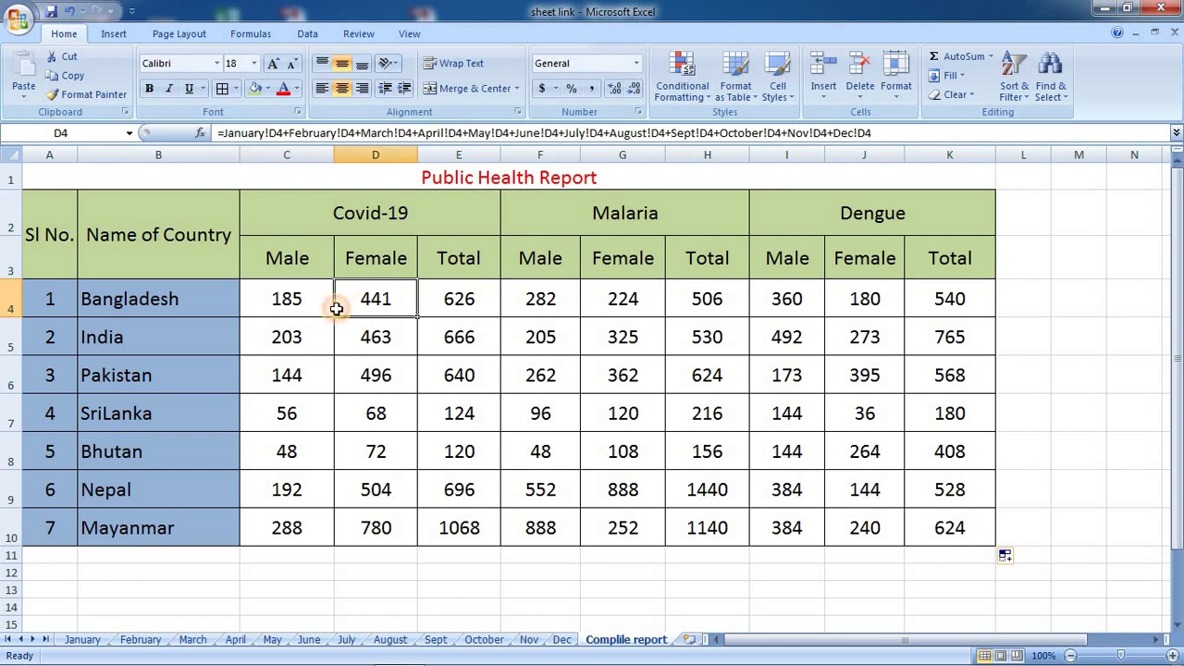
pyautogui.click(315, 309)
pyautogui.click(379, 310)
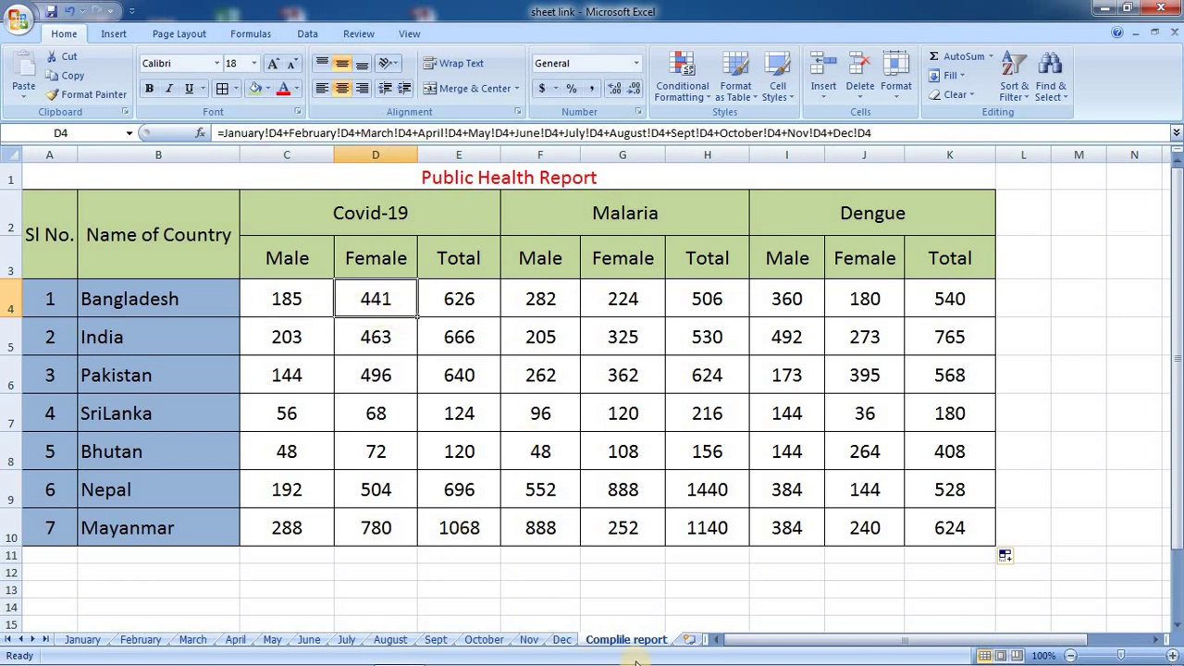
pyautogui.click(663, 630)
pyautogui.moveTo(341, 275); pyautogui.dragTo(608, 473)
pyautogui.click(222, 581)
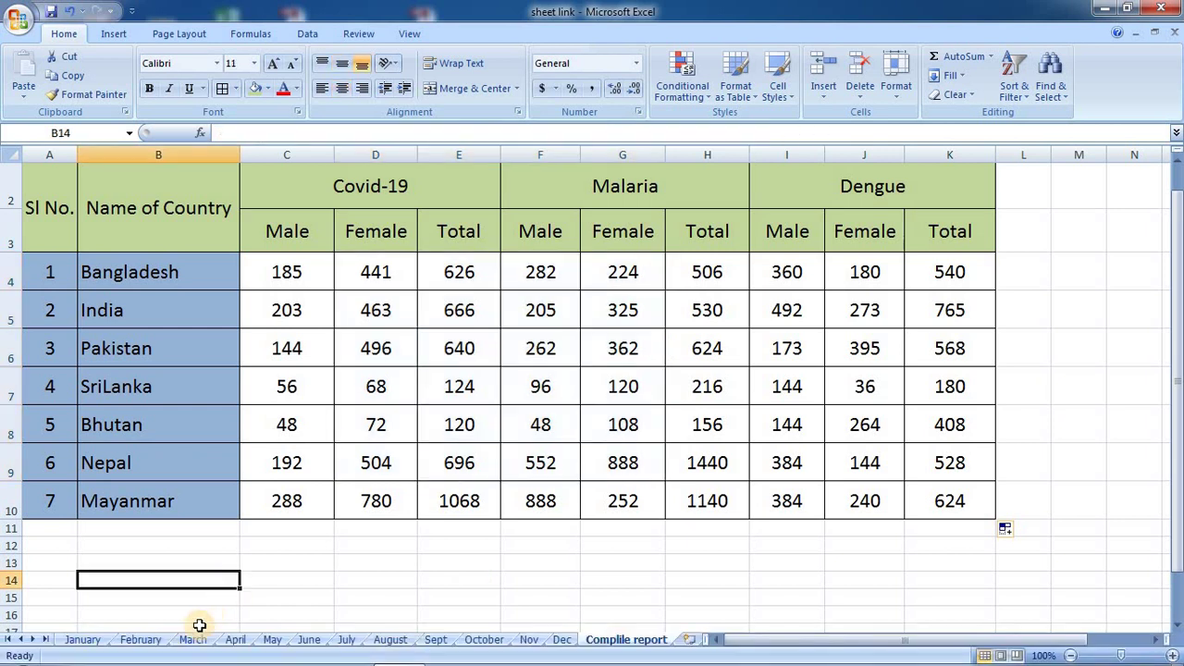
pyautogui.click(306, 272)
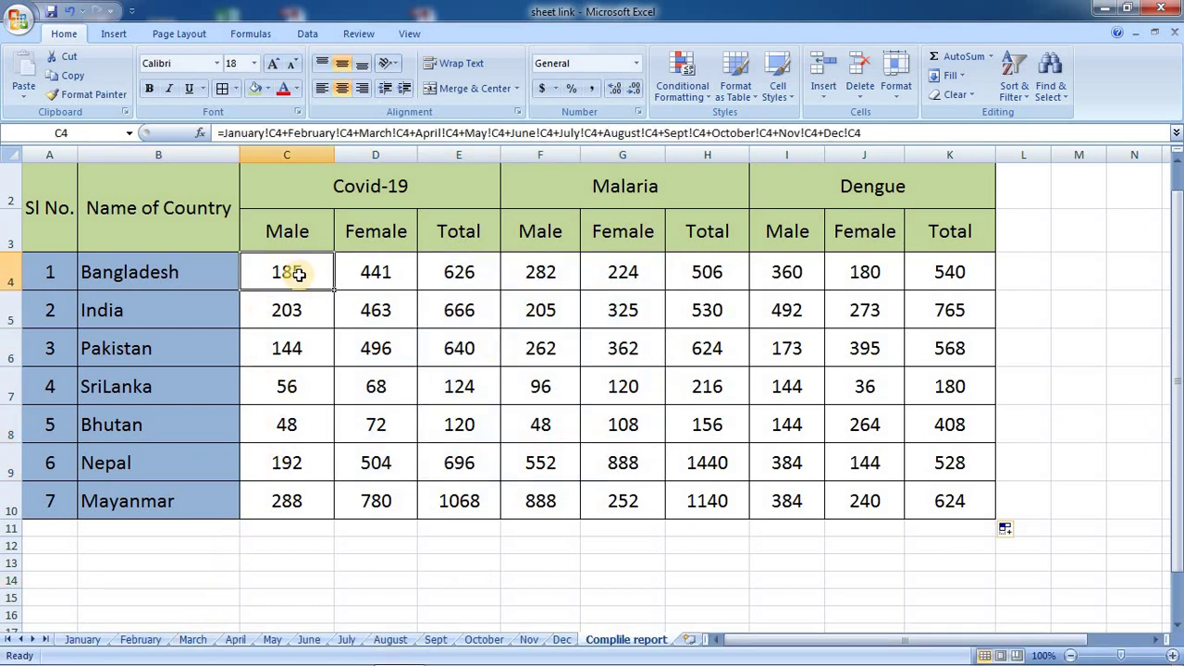
# Step: Change Bangladesh's January Covid-19 Male count in C4 to 100
pyautogui.click(82, 640)
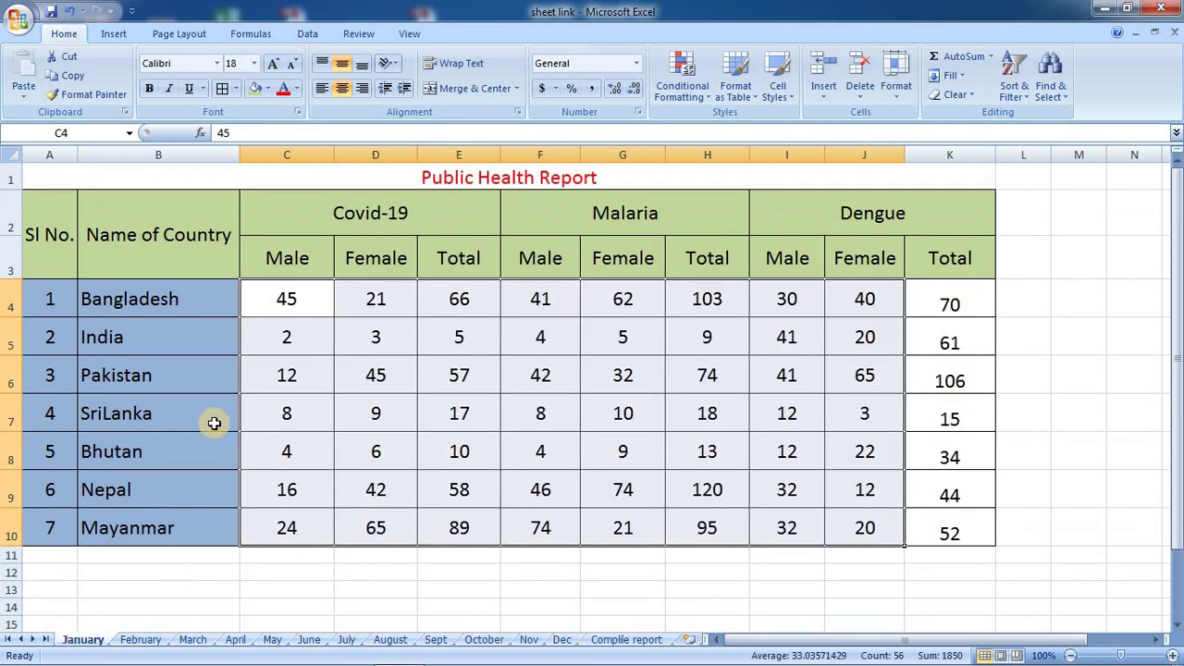
pyautogui.click(306, 312)
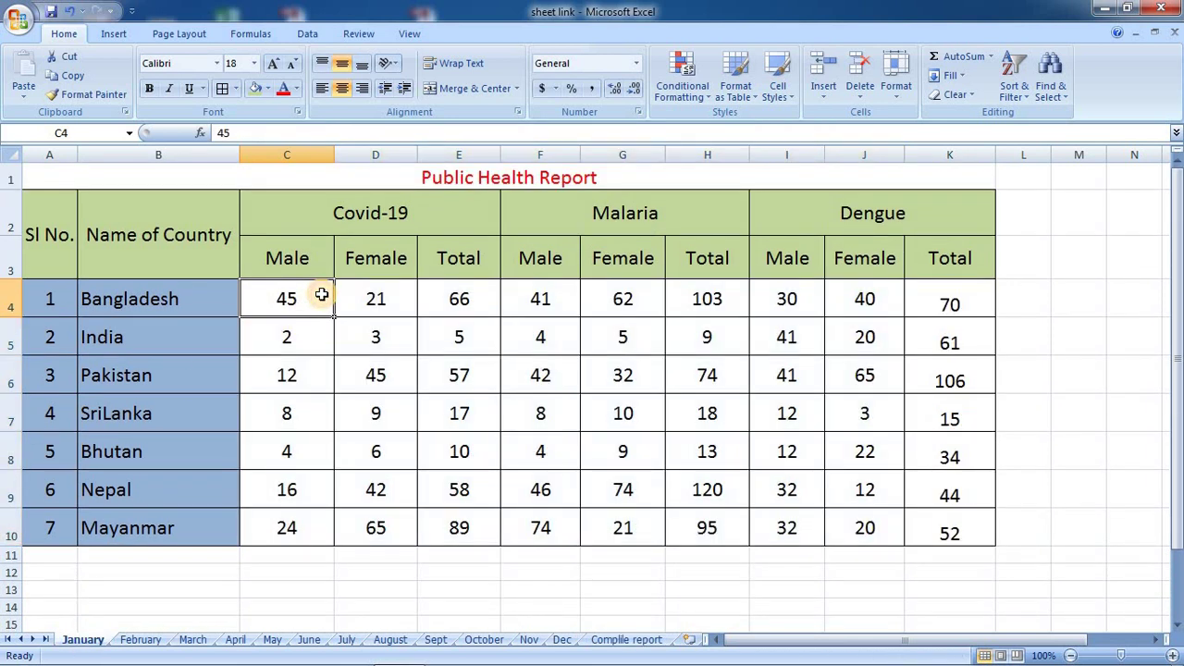
pyautogui.write('100')
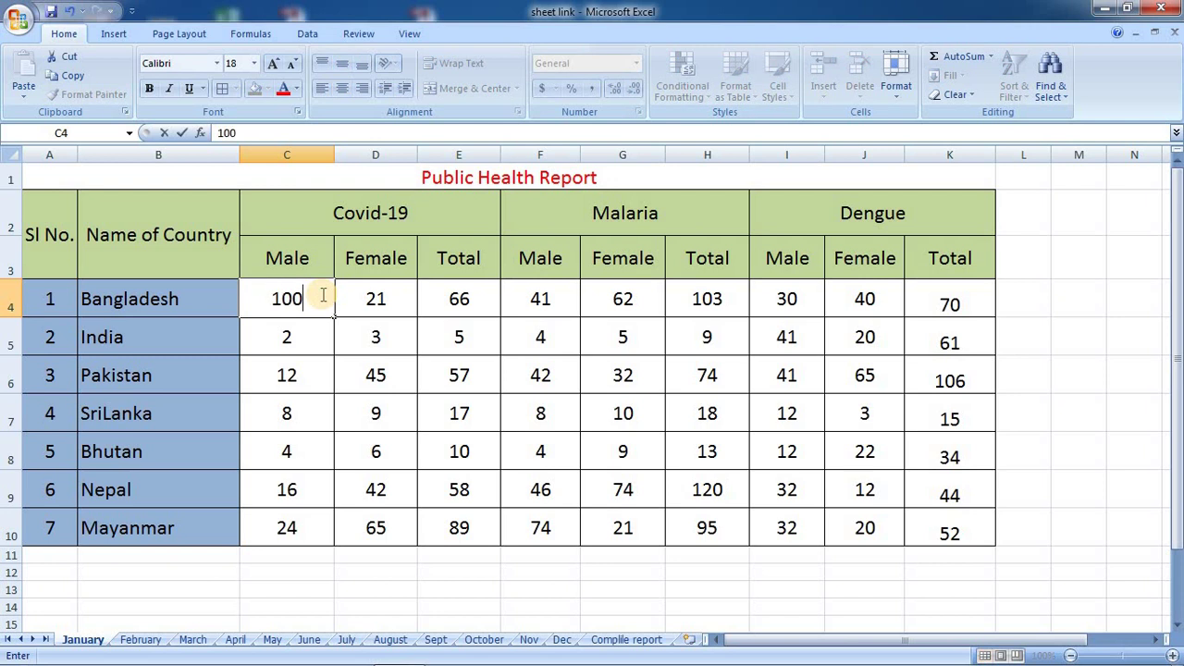
pyautogui.press('Return')
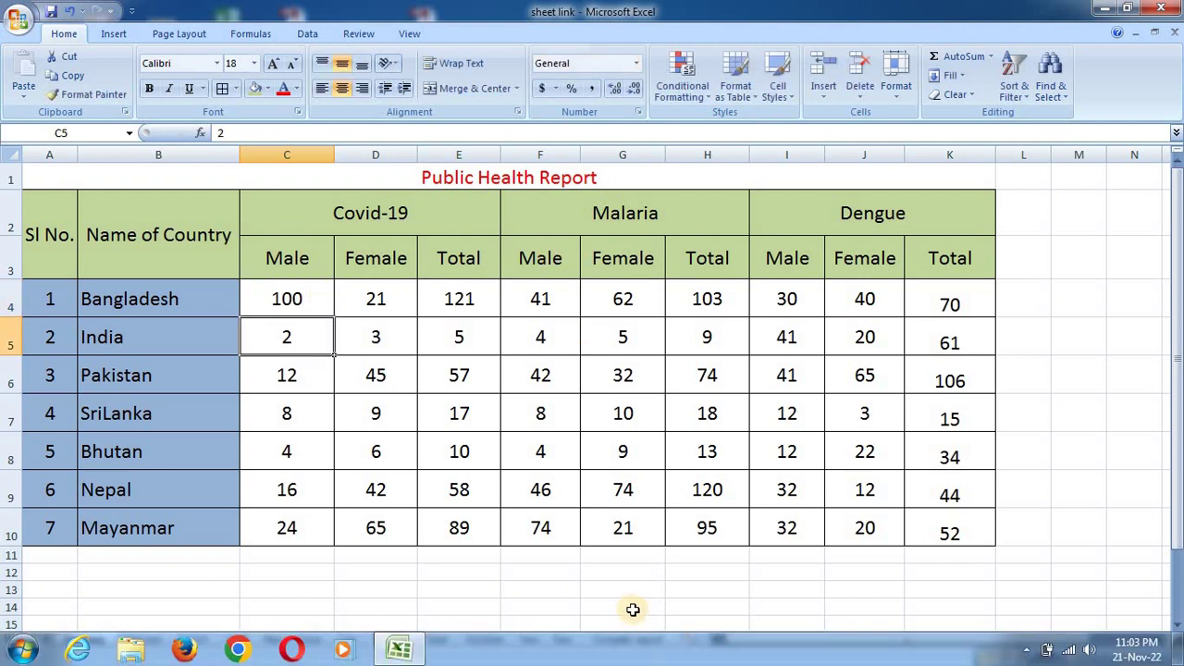
# Step: Confirm on Compile report that Bangladesh's Covid-19 Male total reads 240 and Total 681
pyautogui.click(626, 639)
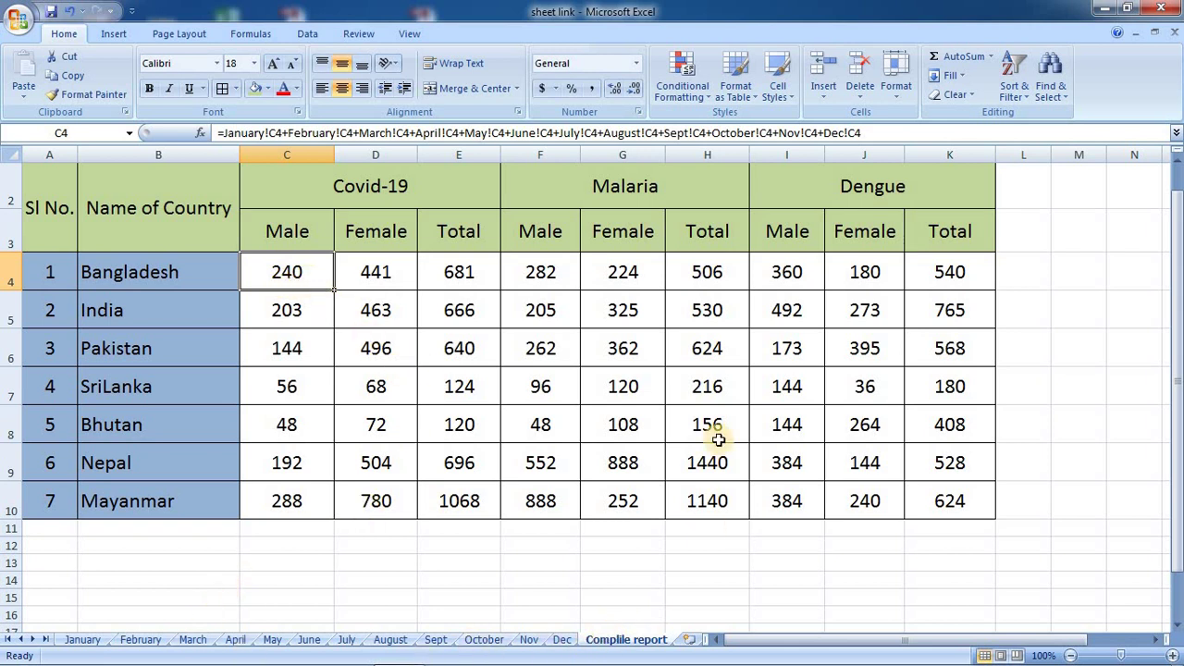
pyautogui.click(490, 542)
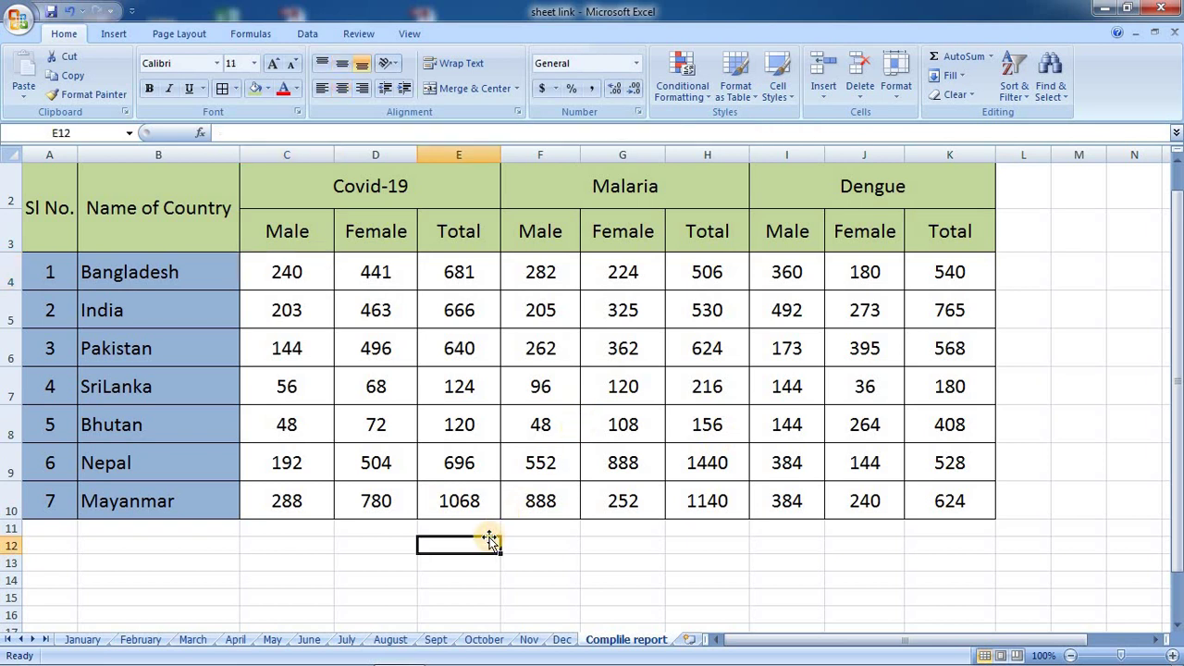